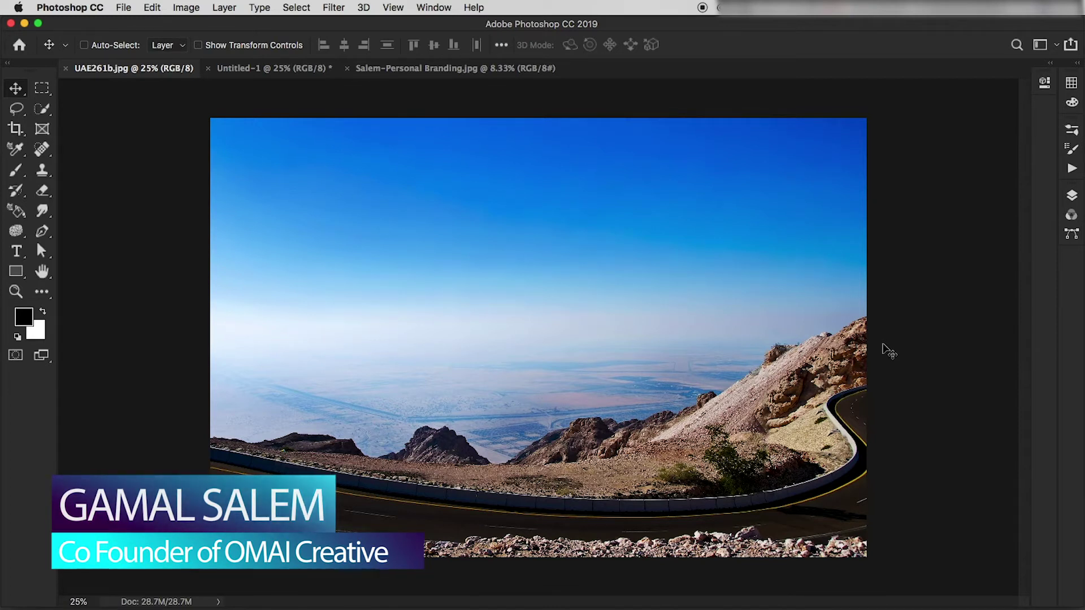
# Select the Slice Tool from the Crop tool flyout for the desert road photo
pyautogui.click(15, 128)
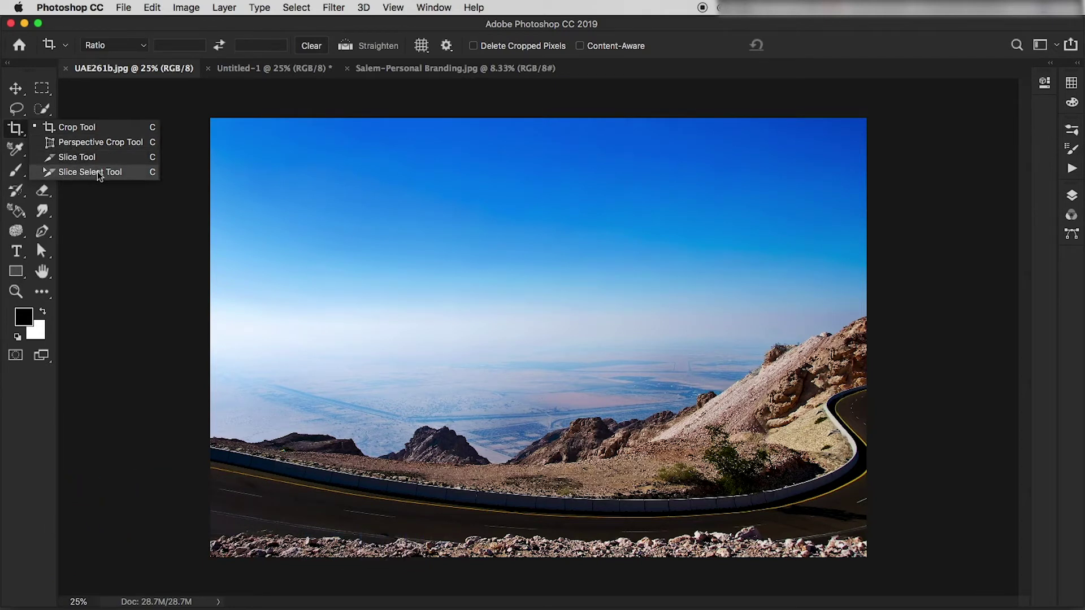
pyautogui.click(16, 87)
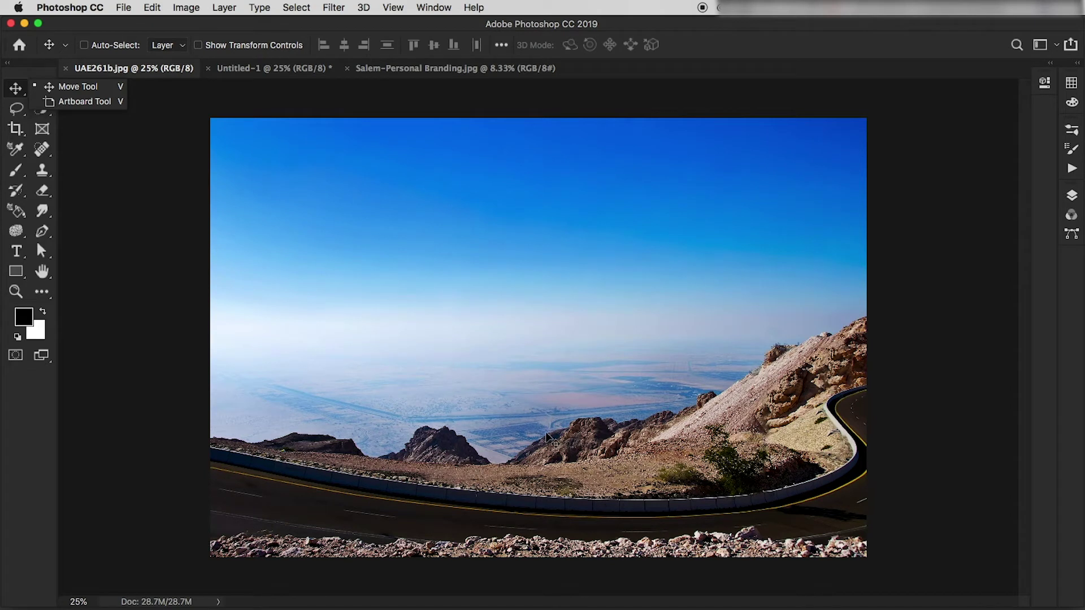
pyautogui.click(280, 22)
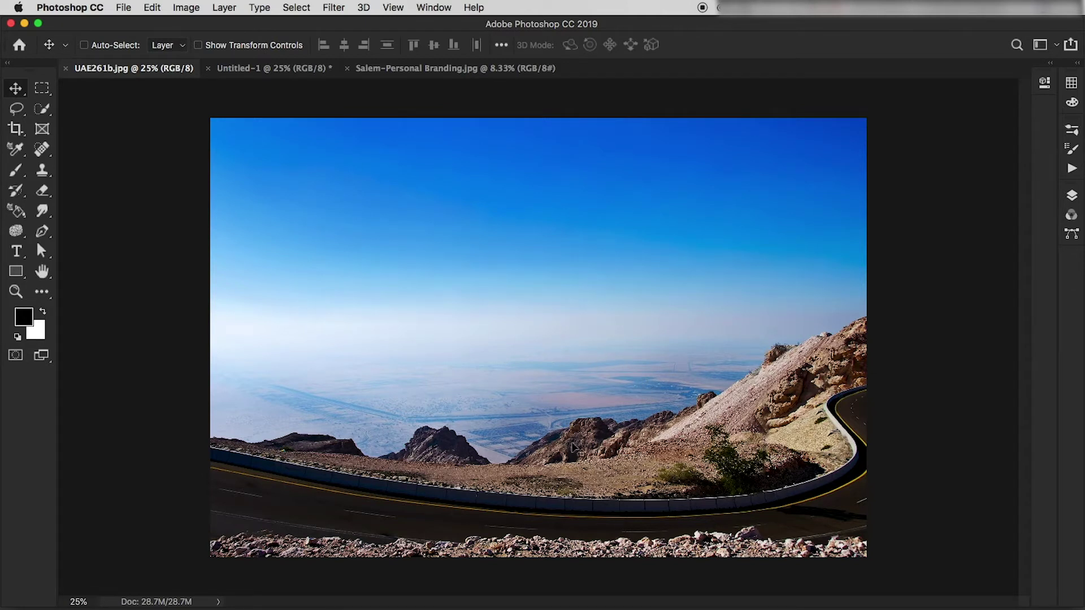
pyautogui.click(18, 129)
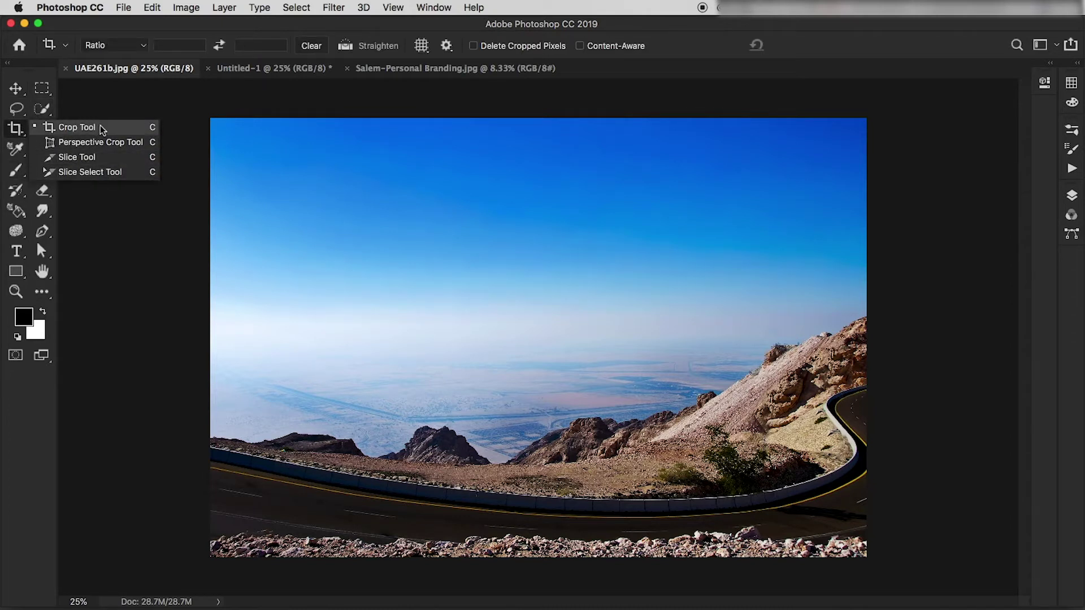
pyautogui.click(85, 158)
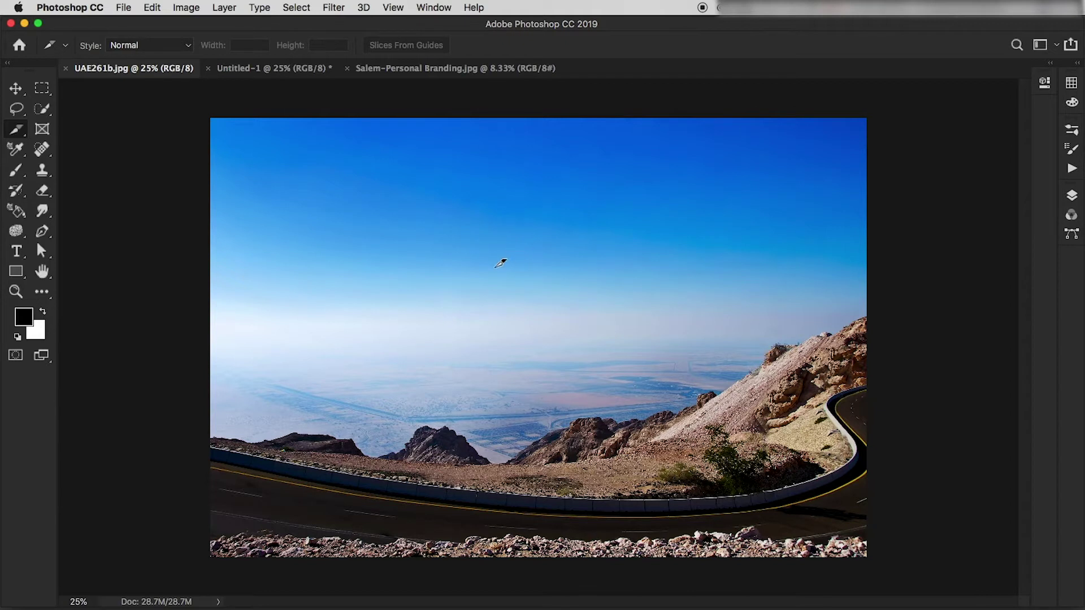
# Draw a slice over the centre-right haze, mountains and road, discarding the extra trial slices
pyautogui.moveTo(428, 255); pyautogui.dragTo(742, 499)
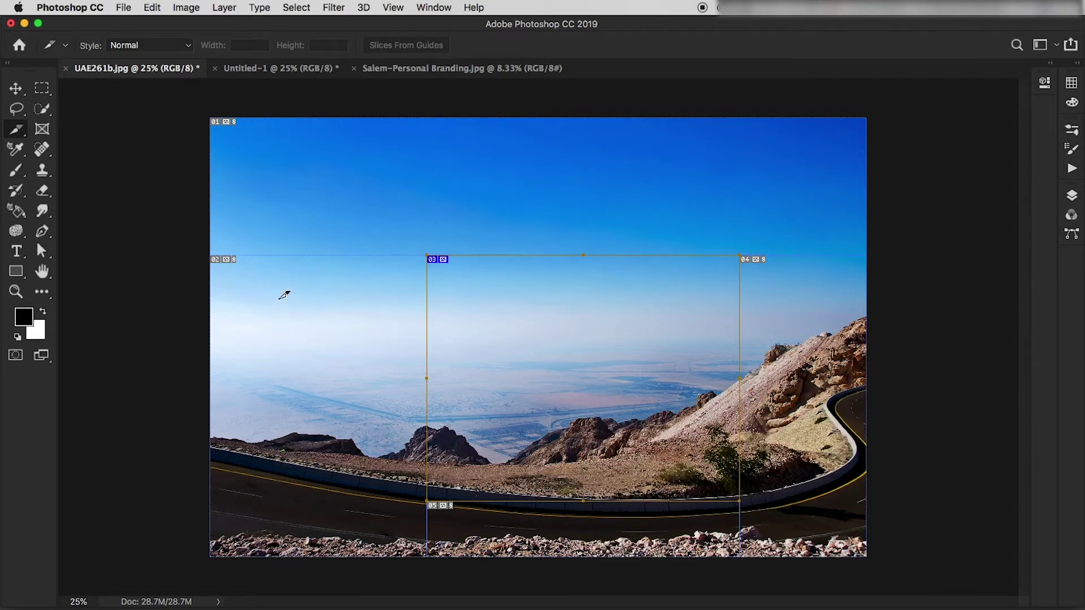
pyautogui.moveTo(277, 298); pyautogui.dragTo(414, 419)
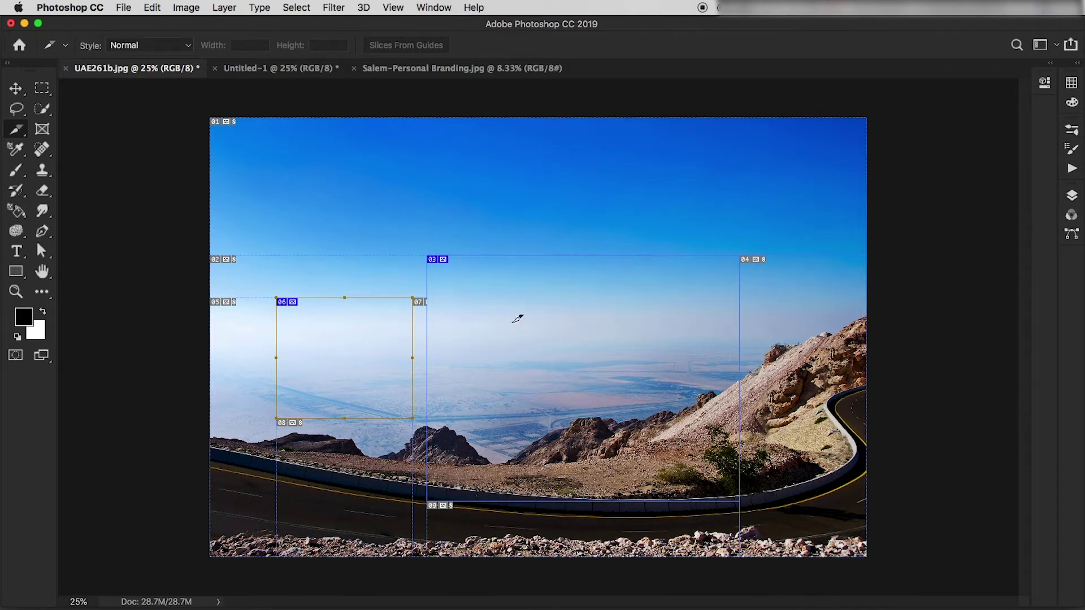
pyautogui.press('Delete')
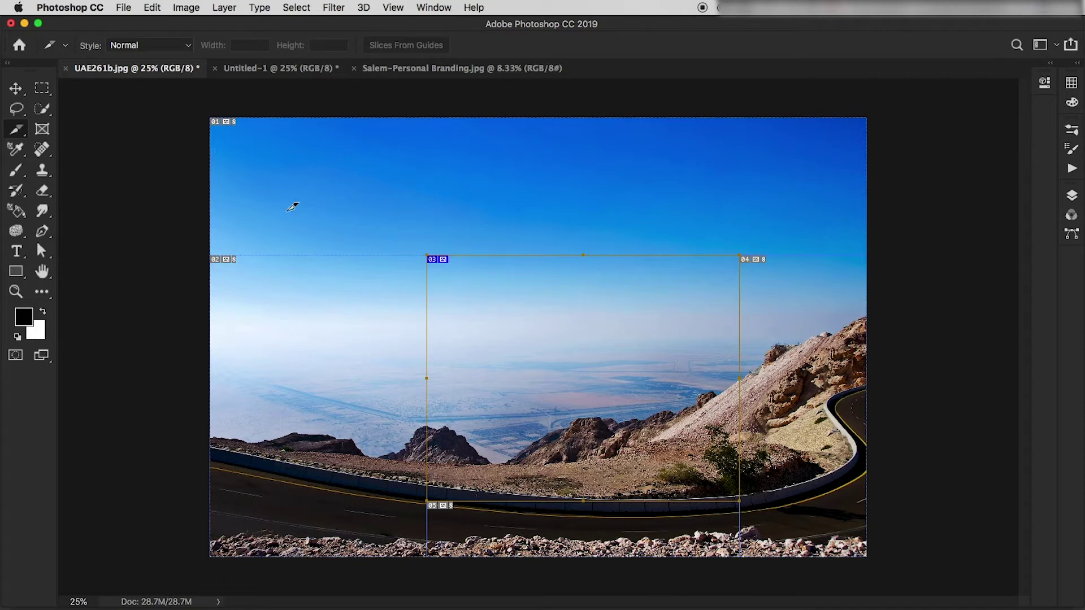
pyautogui.moveTo(247, 164)
pyautogui.mouseDown()
pyautogui.moveTo(319, 179)
pyautogui.moveTo(323, 234)
pyautogui.mouseUp()
pyautogui.moveTo(760, 164)
pyautogui.mouseDown()
pyautogui.moveTo(791, 223)
pyautogui.moveTo(825, 234)
pyautogui.mouseUp()
pyautogui.moveTo(616, 328); pyautogui.dragTo(555, 460)
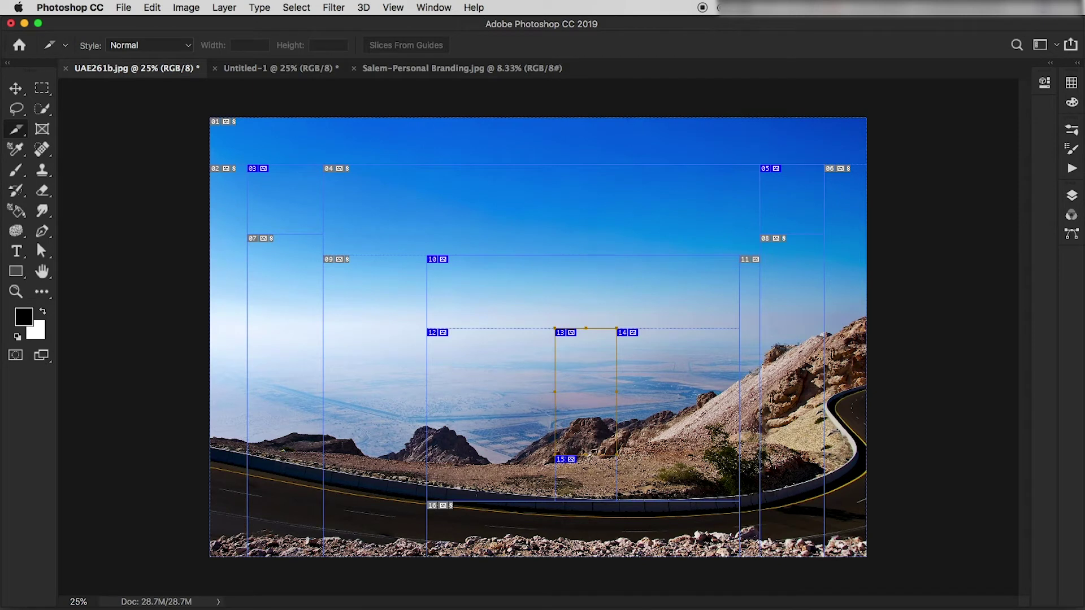
pyautogui.press('super+z')
pyautogui.press('super+z')
pyautogui.press('super+z')
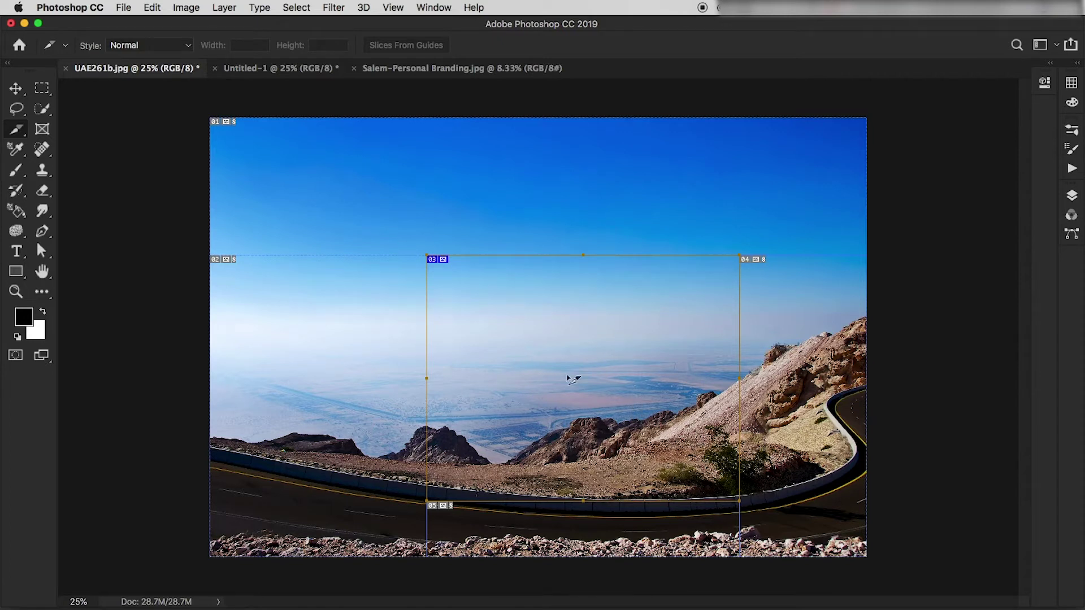
# With the Slice Select Tool, widen slice 03 left and right and lower its top to the horizon
pyautogui.click(16, 129)
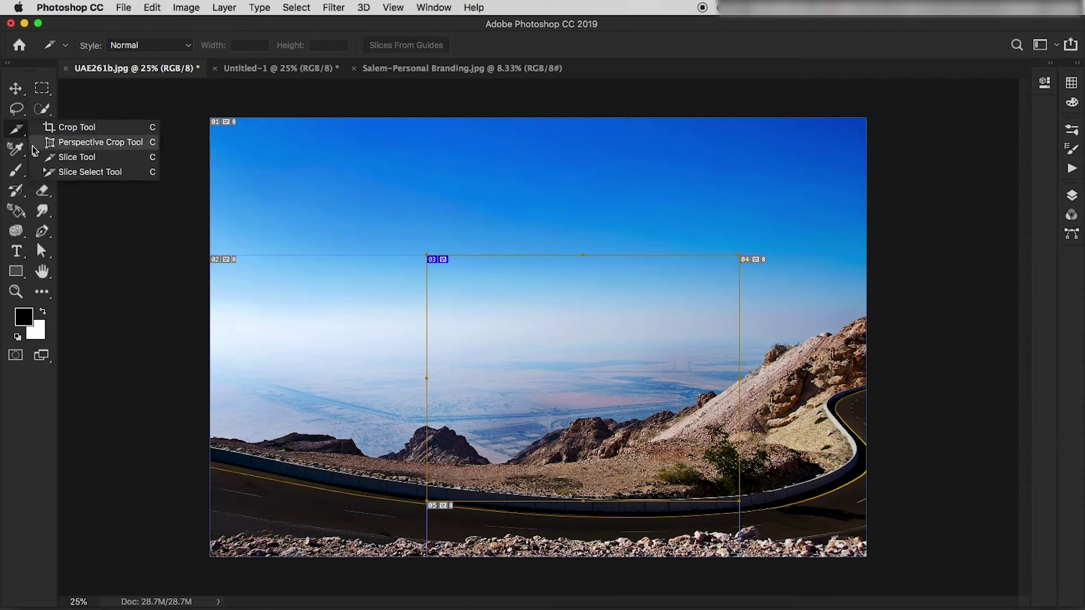
pyautogui.click(82, 172)
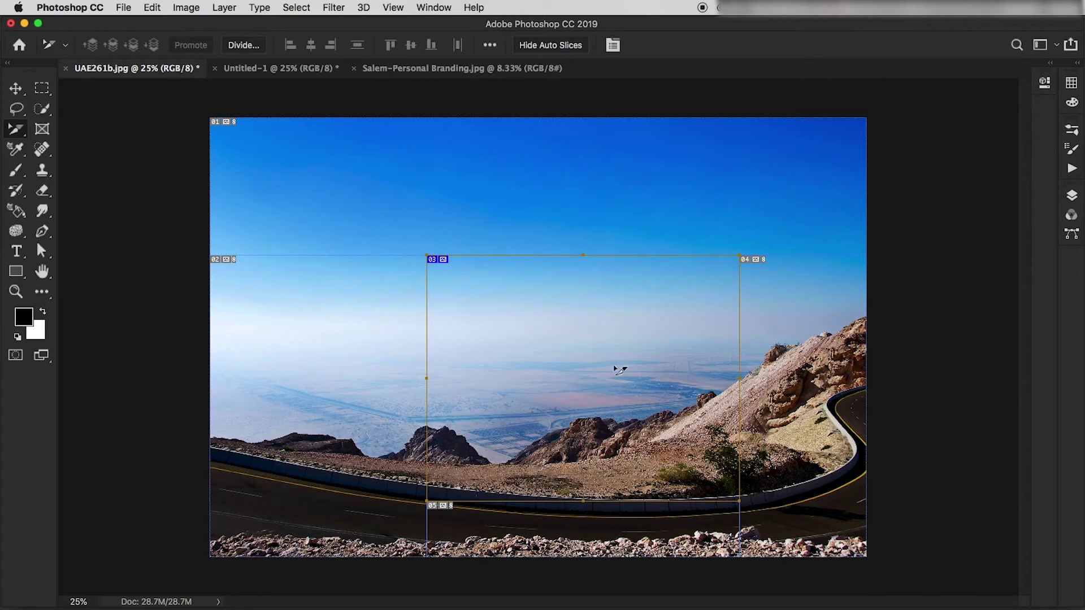
pyautogui.moveTo(618, 380)
pyautogui.mouseDown()
pyautogui.moveTo(584, 348)
pyautogui.moveTo(563, 386)
pyautogui.moveTo(654, 380)
pyautogui.moveTo(535, 390)
pyautogui.moveTo(618, 384)
pyautogui.mouseUp()
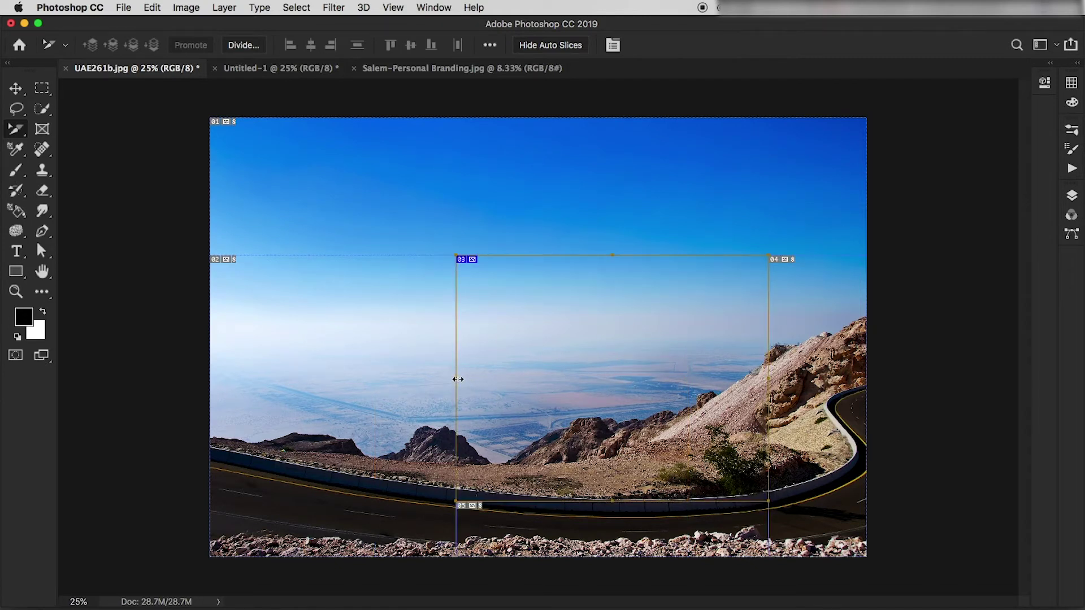
pyautogui.moveTo(453, 379); pyautogui.dragTo(352, 381)
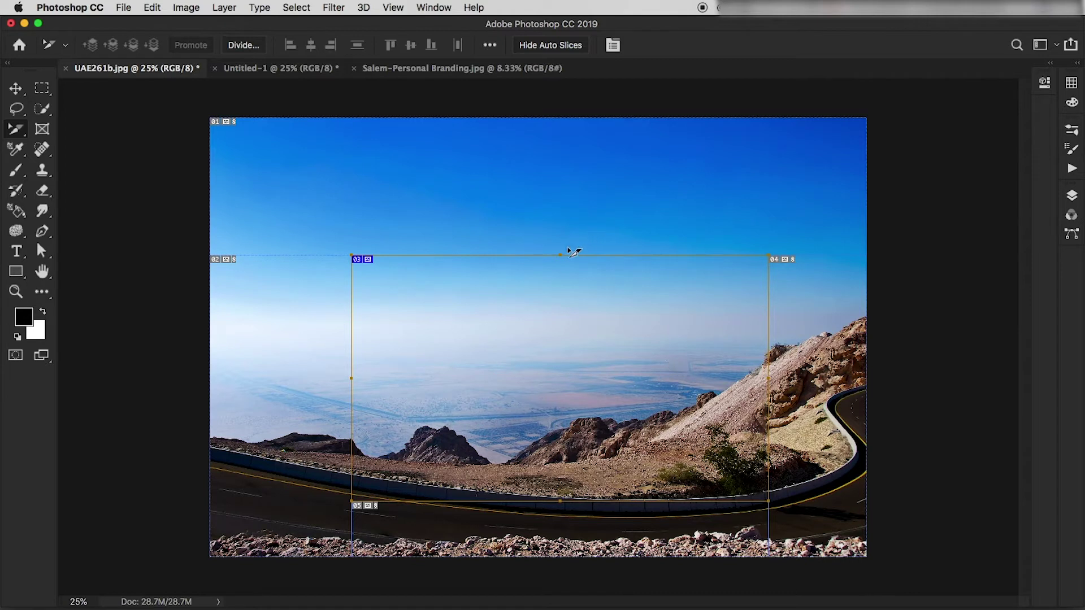
pyautogui.moveTo(560, 255); pyautogui.dragTo(561, 320)
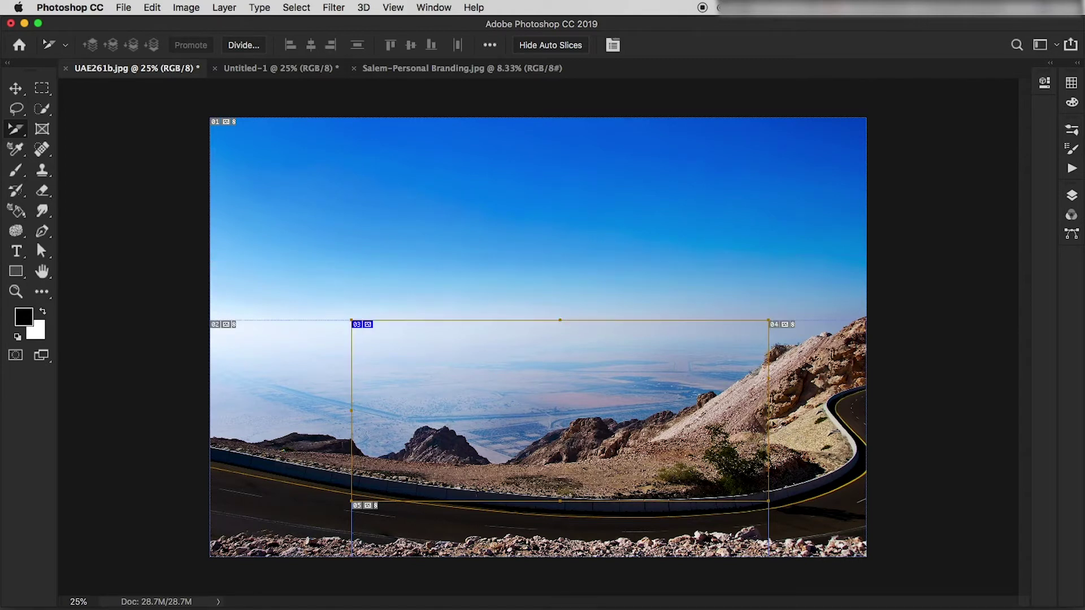
pyautogui.moveTo(768, 414); pyautogui.dragTo(797, 418)
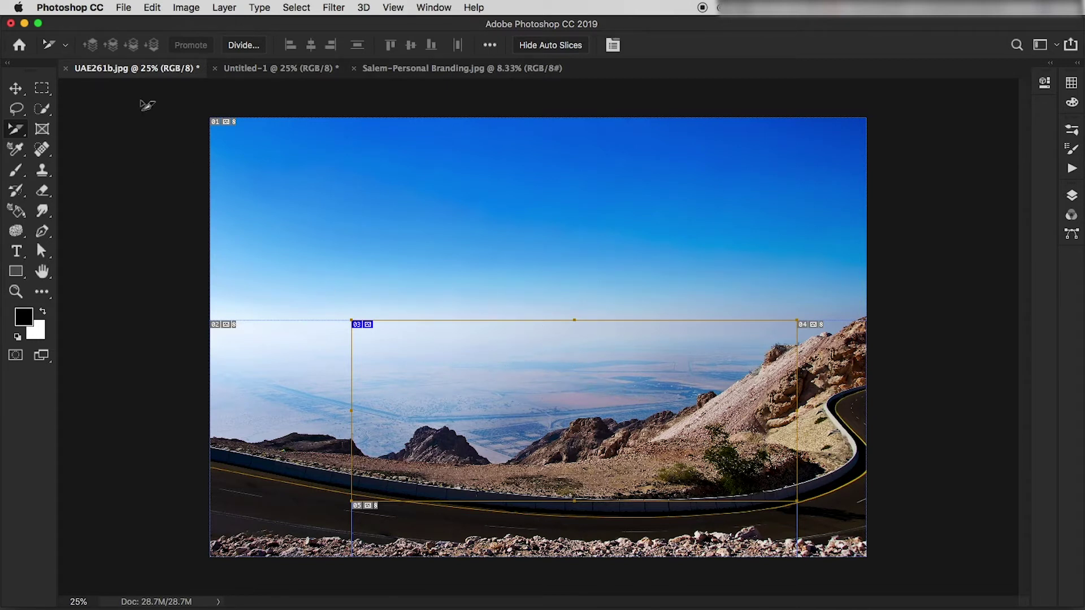
# Open File > Export > Save for Web (Legacy) for the sliced road photo
pyautogui.click(124, 8)
pyautogui.moveTo(142, 187)
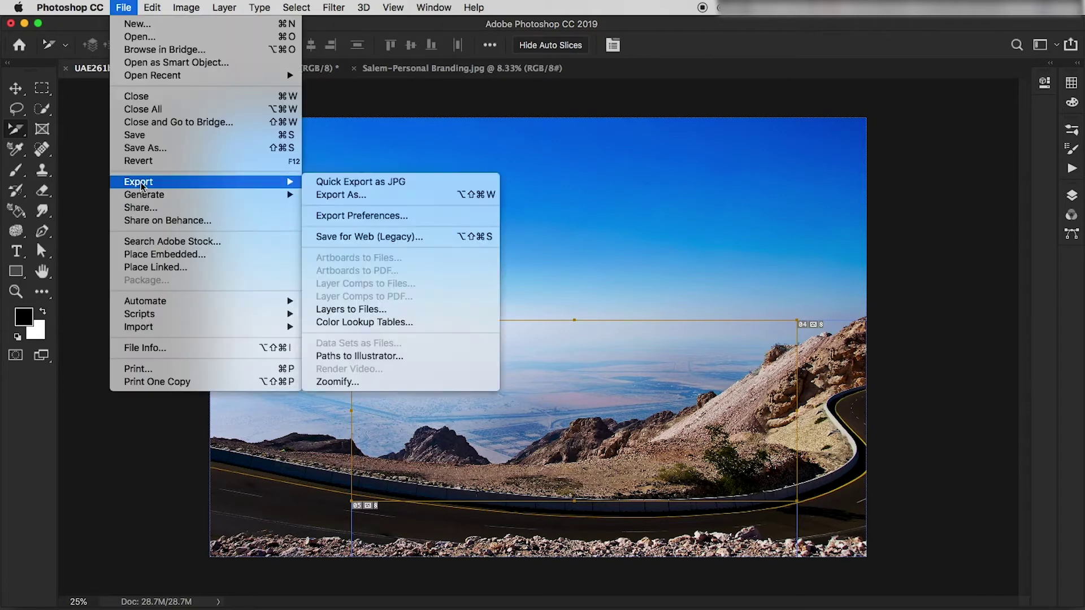
pyautogui.click(388, 237)
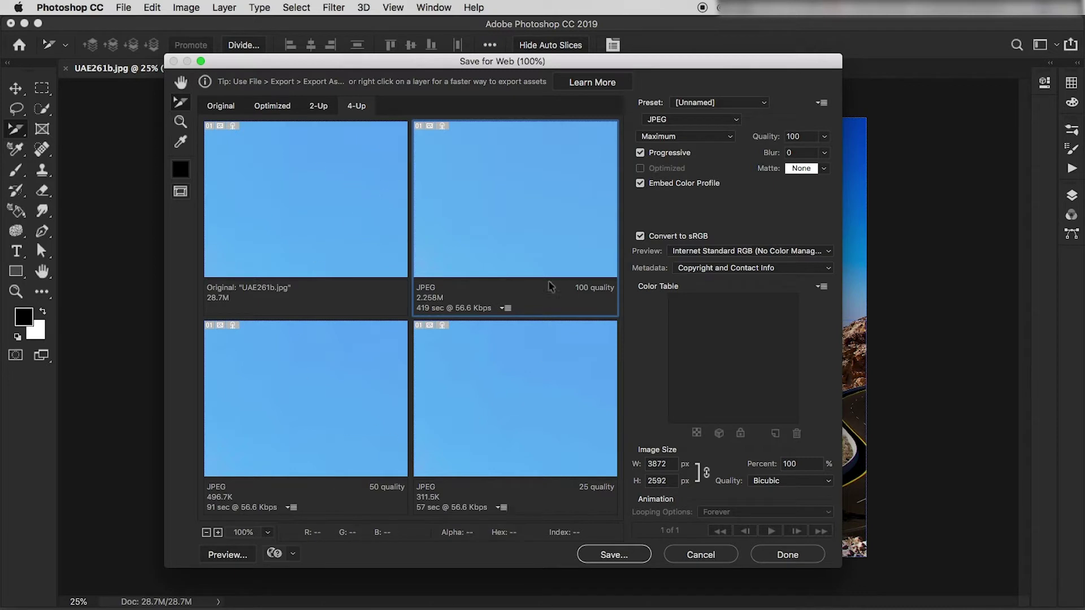
# Preview the original at 50% zoom, then view the optimized JPEG at quality 100
pyautogui.click(222, 107)
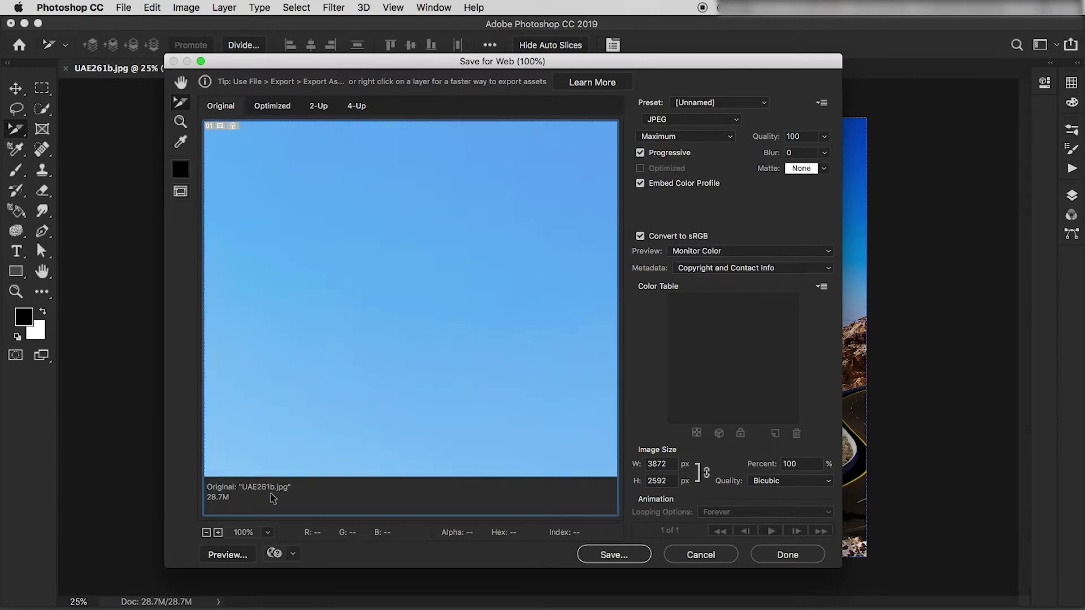
pyautogui.click(207, 533)
pyautogui.click(206, 533)
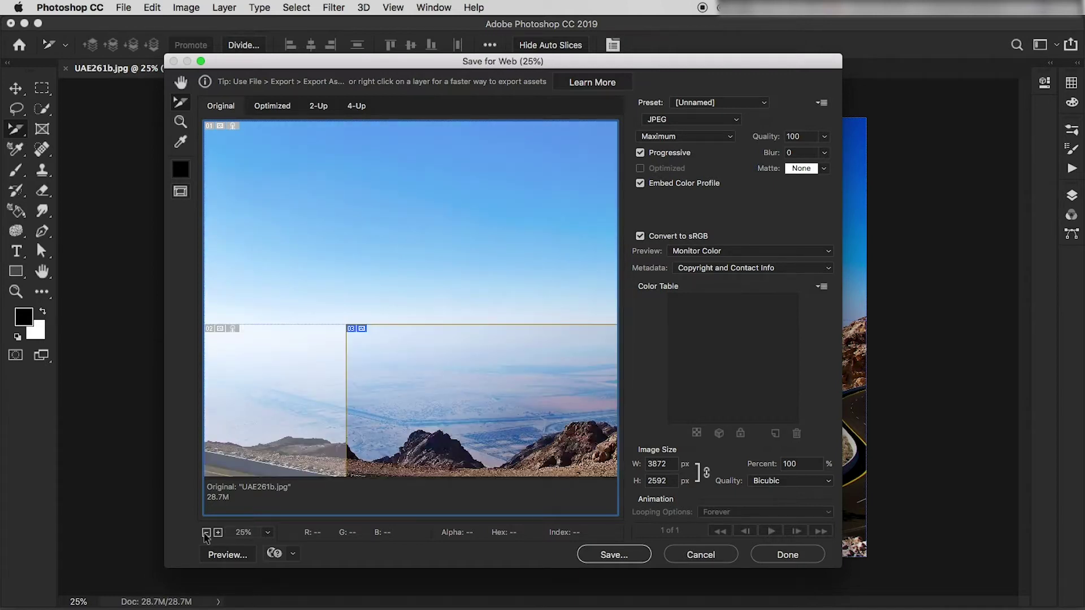
pyautogui.click(268, 533)
pyautogui.click(243, 542)
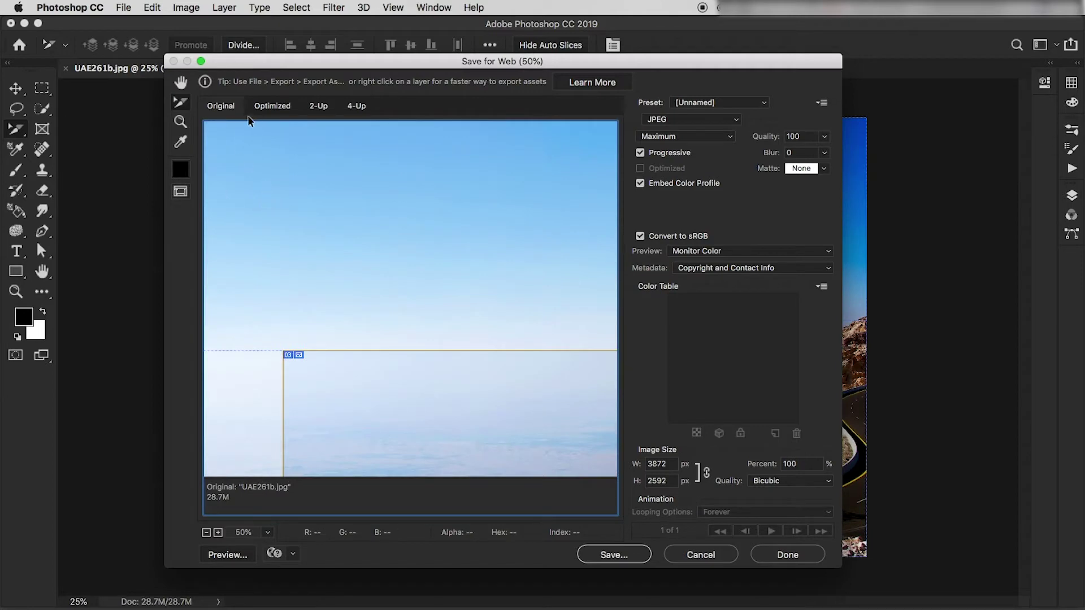
pyautogui.click(270, 108)
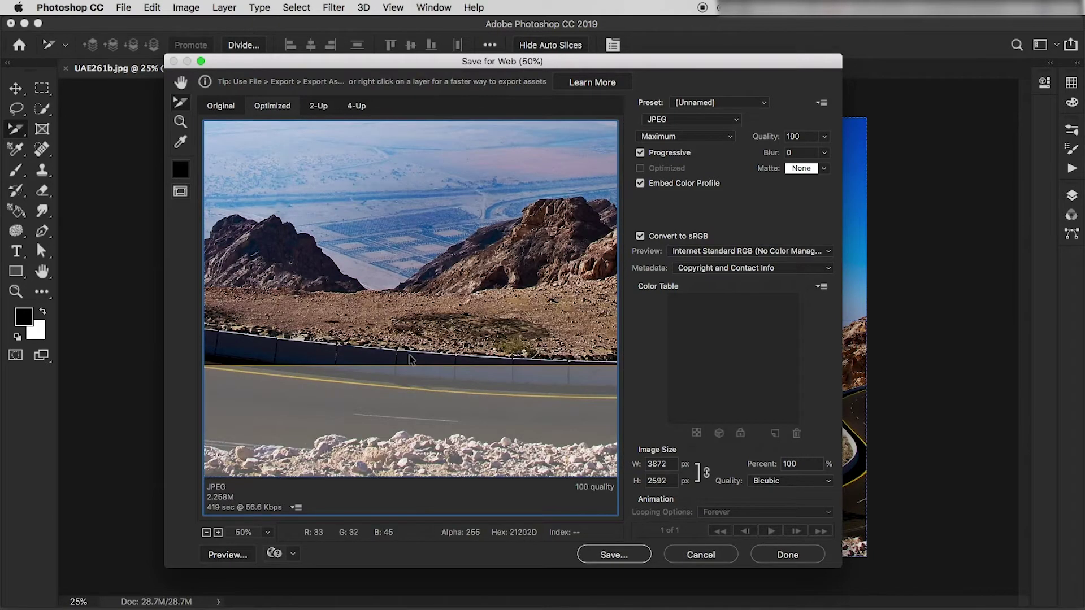
pyautogui.scroll(10, 409, 360)
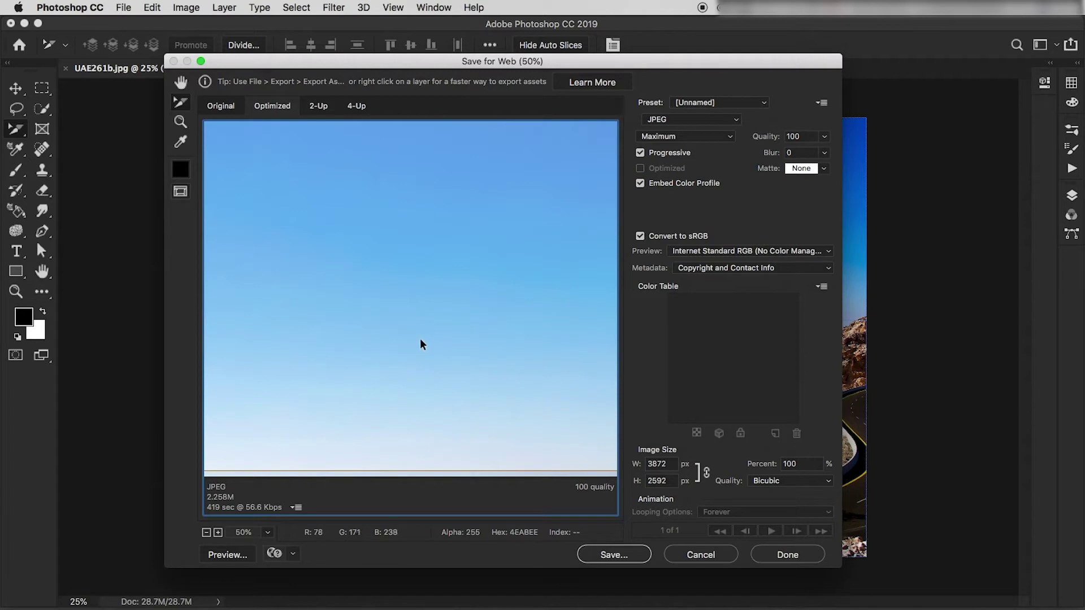
pyautogui.scroll(-3, 419, 342)
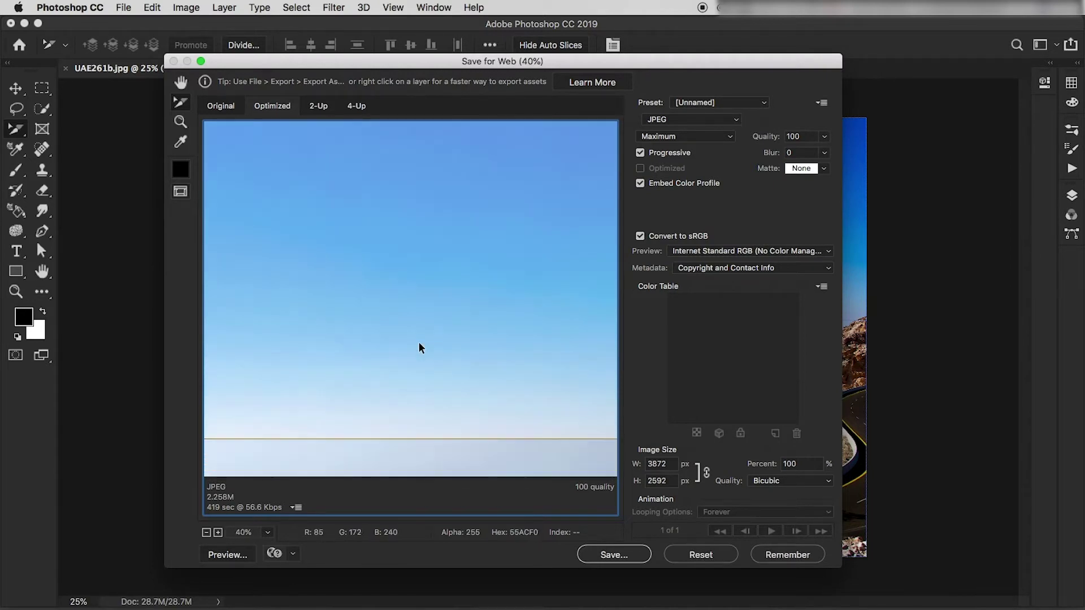
pyautogui.scroll(-2, 418, 342)
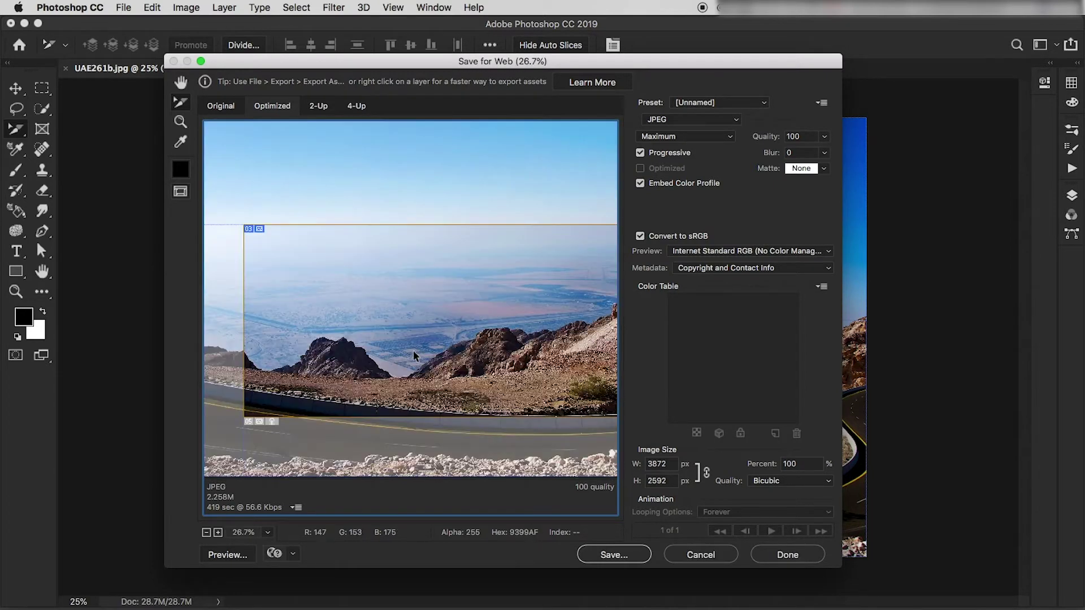
pyautogui.hscroll(5, 413, 355)
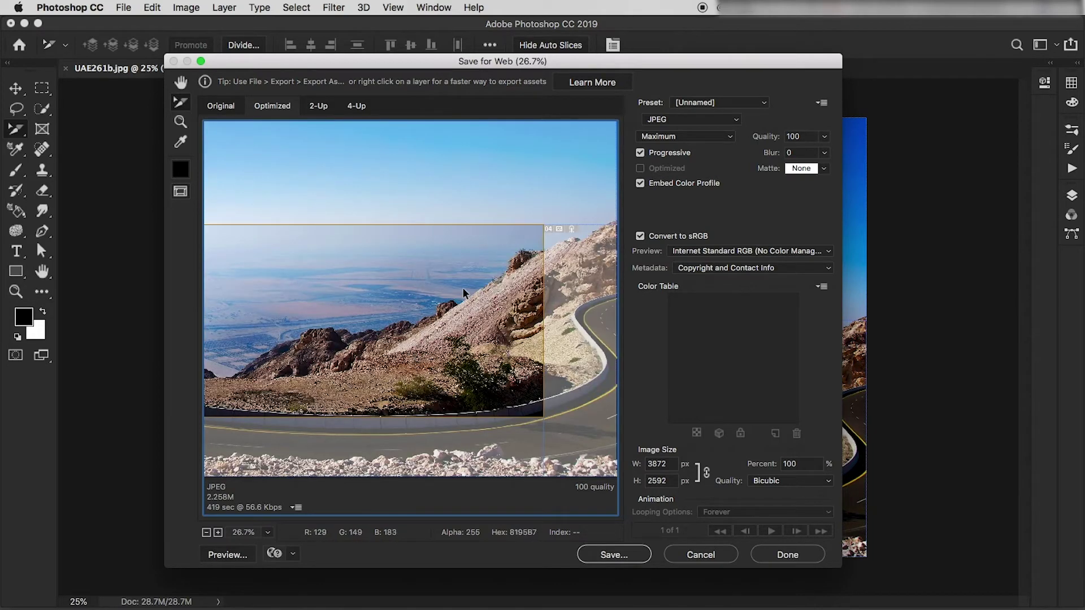
pyautogui.hscroll(-3, 463, 287)
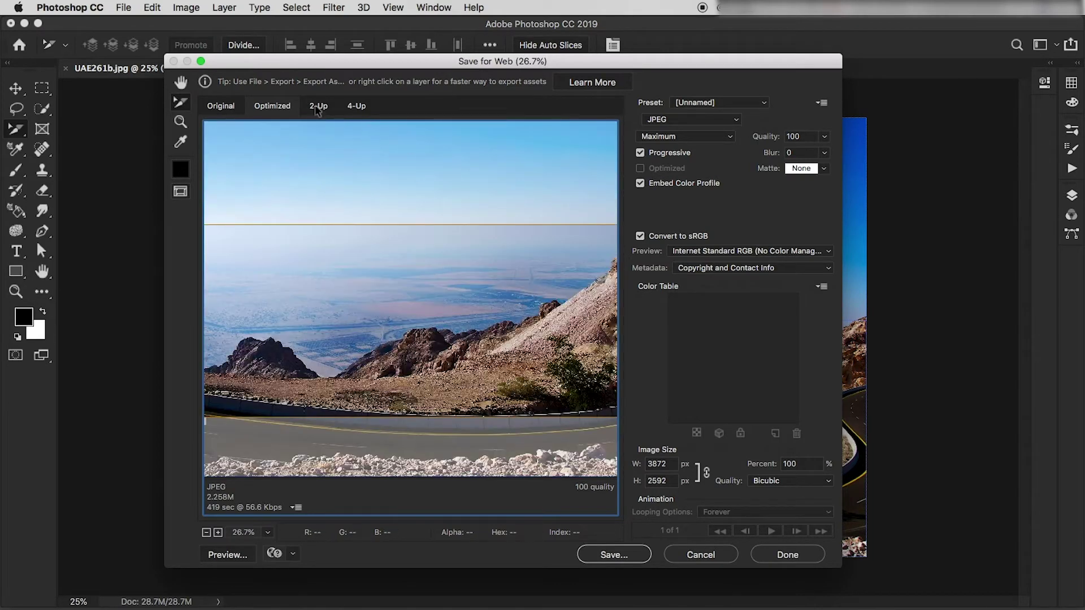
# Switch the preview to the 4-Up comparison and zoom out to 25%
pyautogui.click(318, 107)
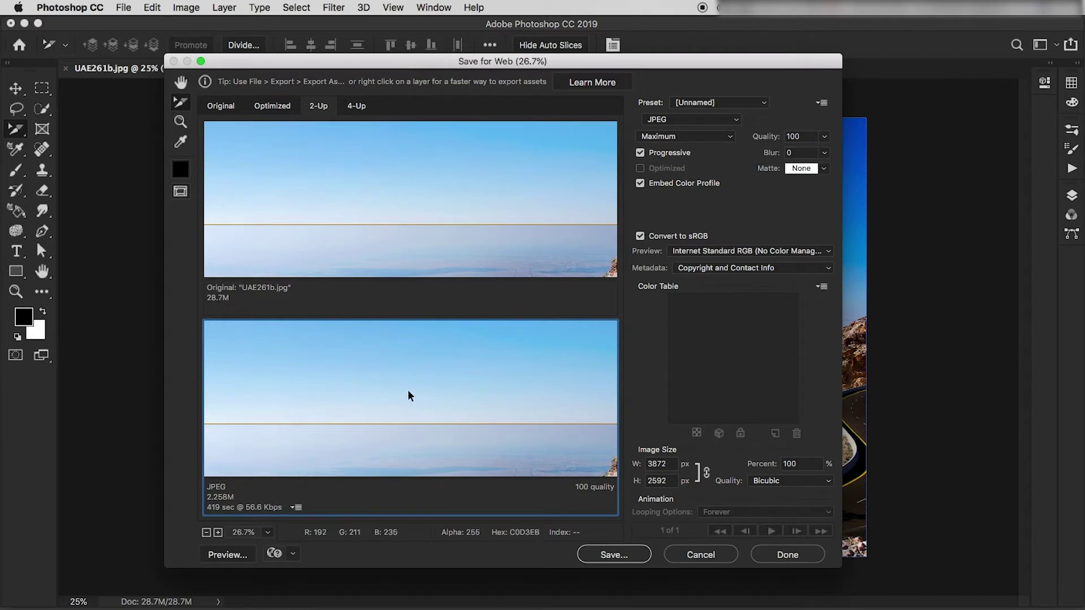
pyautogui.click(357, 106)
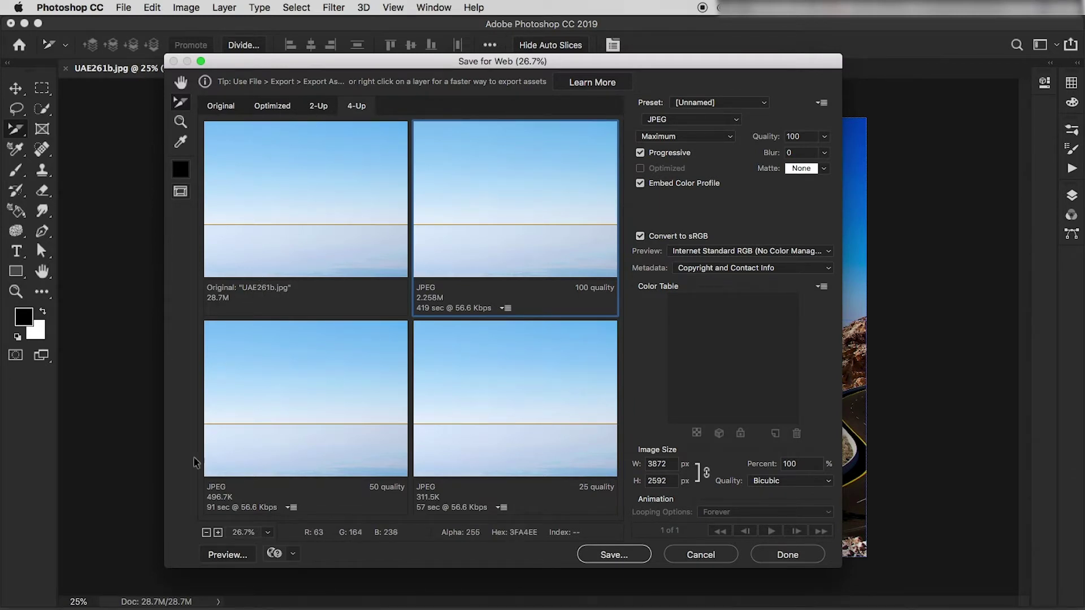
pyautogui.click(206, 533)
pyautogui.click(206, 533)
pyautogui.click(206, 533)
pyautogui.click(206, 533)
pyautogui.click(207, 533)
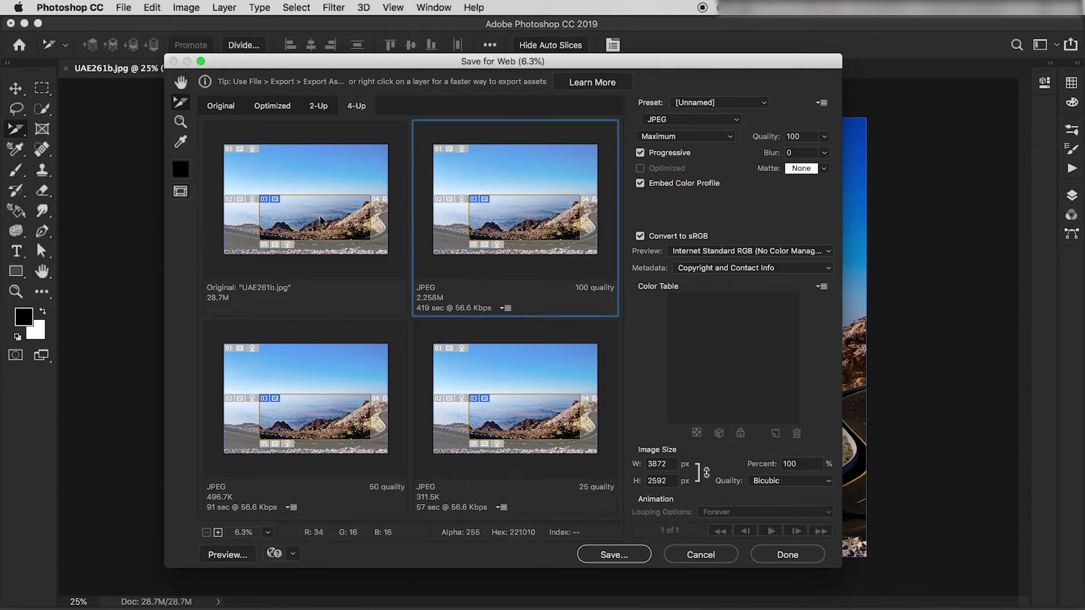
# Pick the quality 100 JPEG pane as the export version over the 50 and 25 versions
pyautogui.click(478, 180)
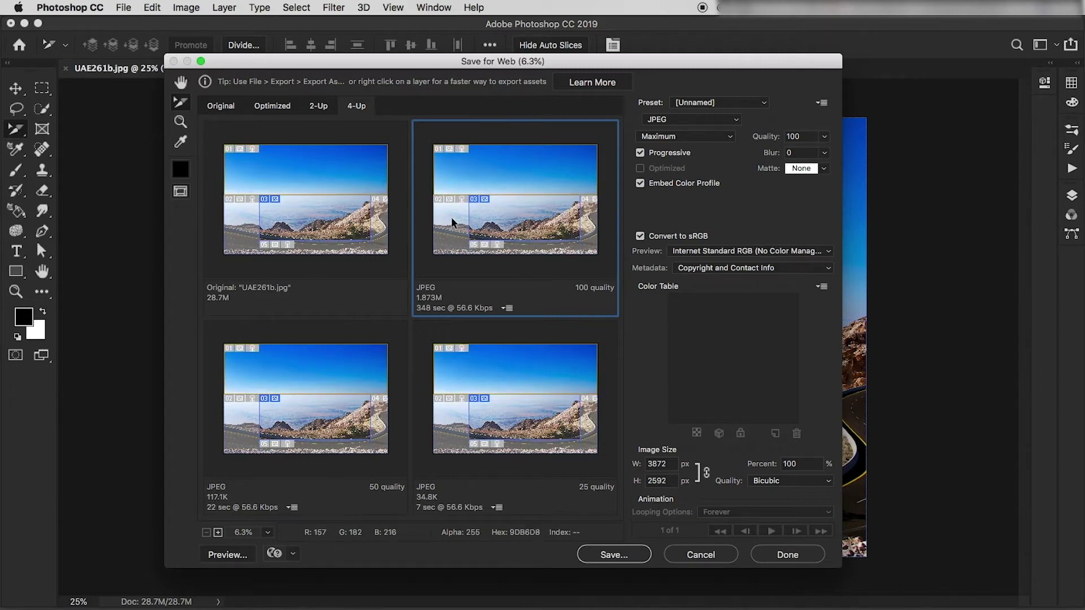
pyautogui.click(351, 248)
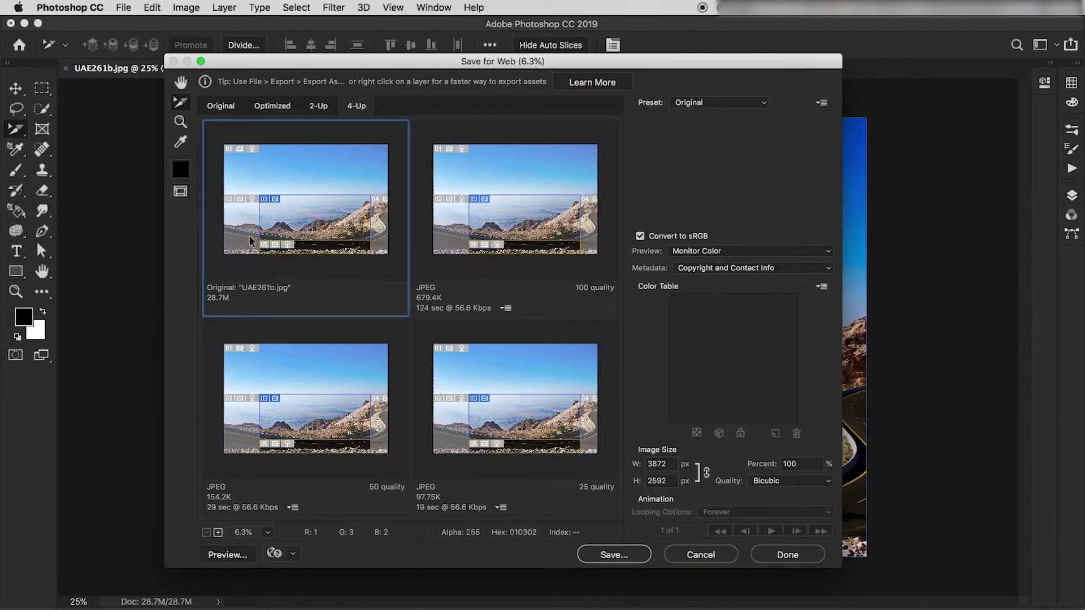
pyautogui.click(286, 169)
pyautogui.click(528, 225)
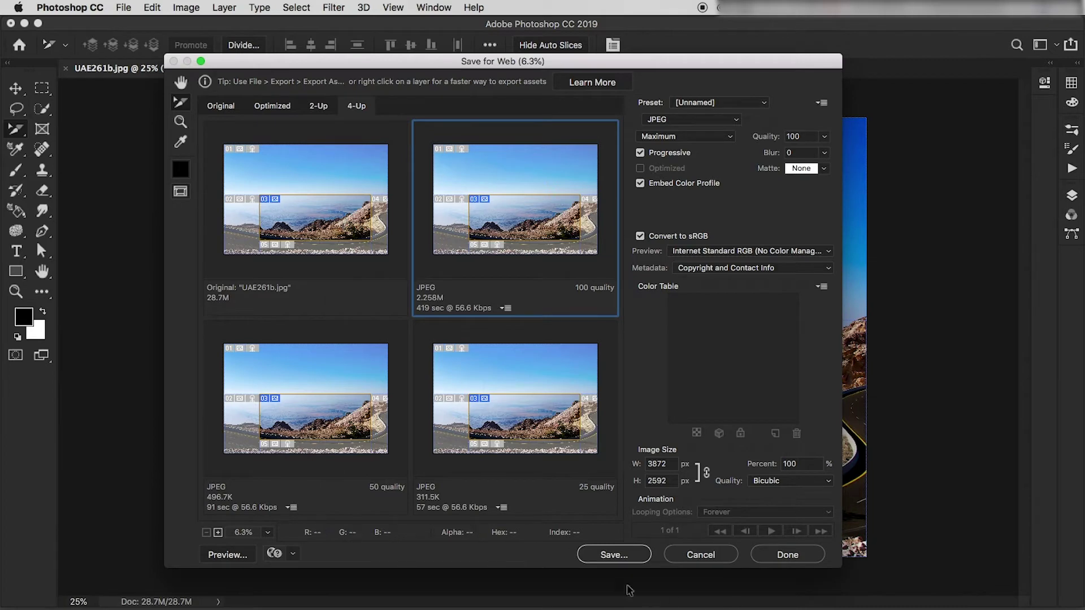
pyautogui.click(615, 555)
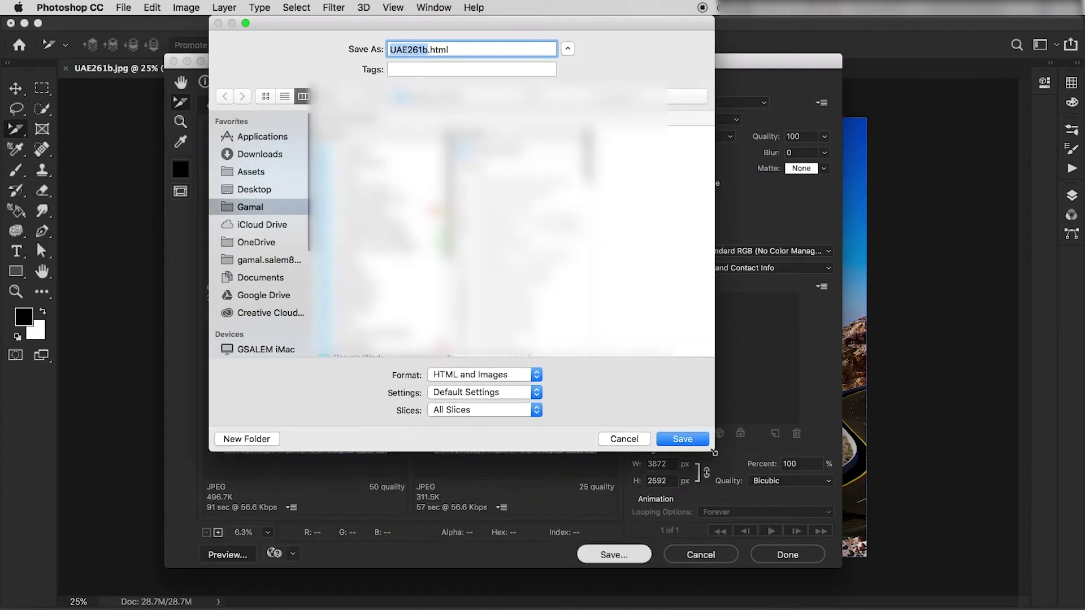
pyautogui.click(244, 192)
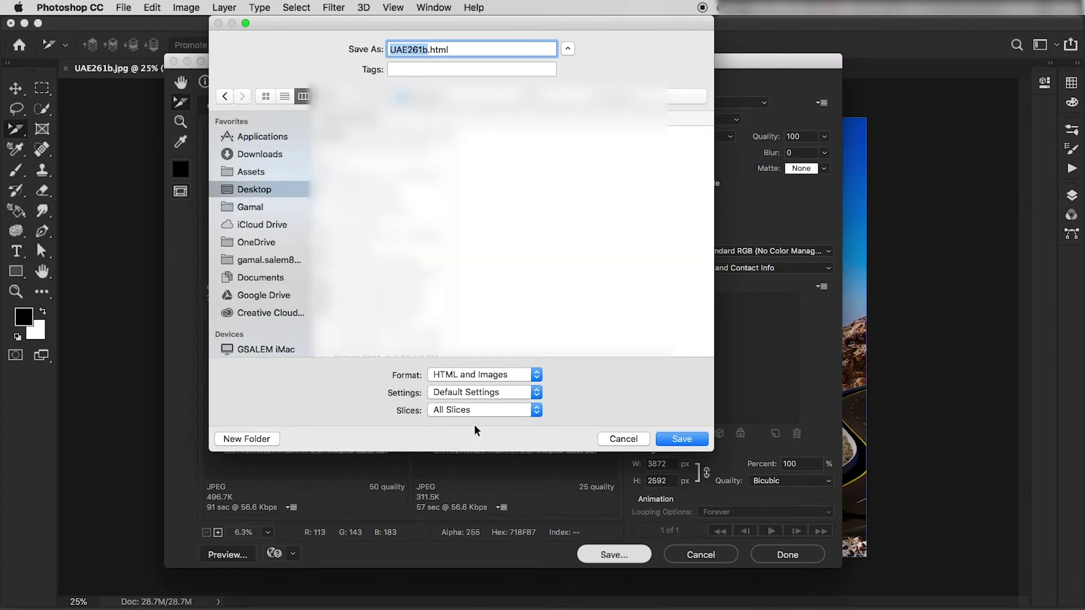
pyautogui.click(534, 375)
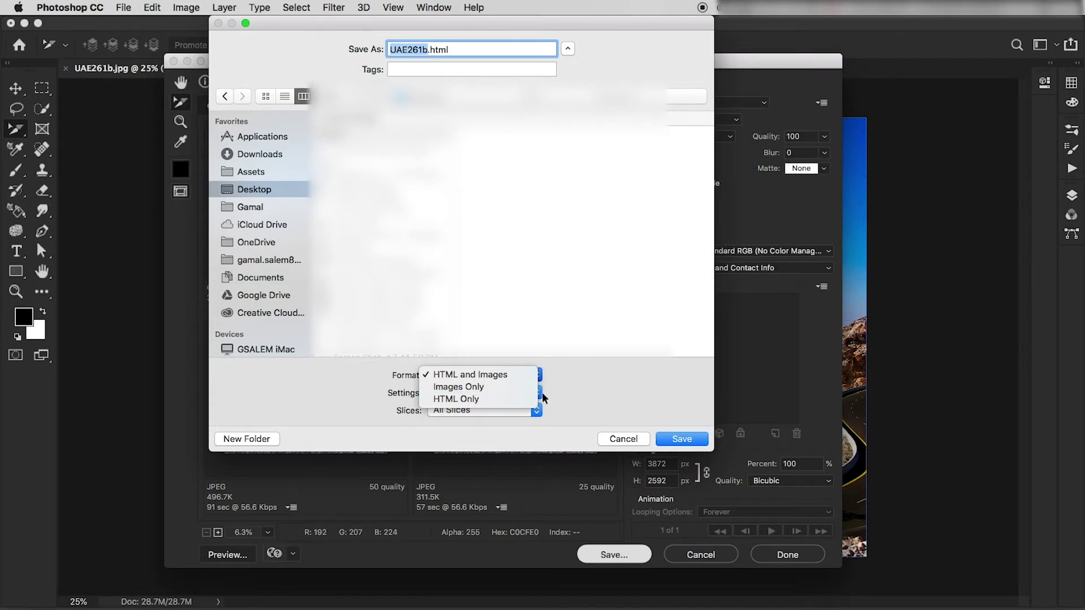
pyautogui.click(478, 387)
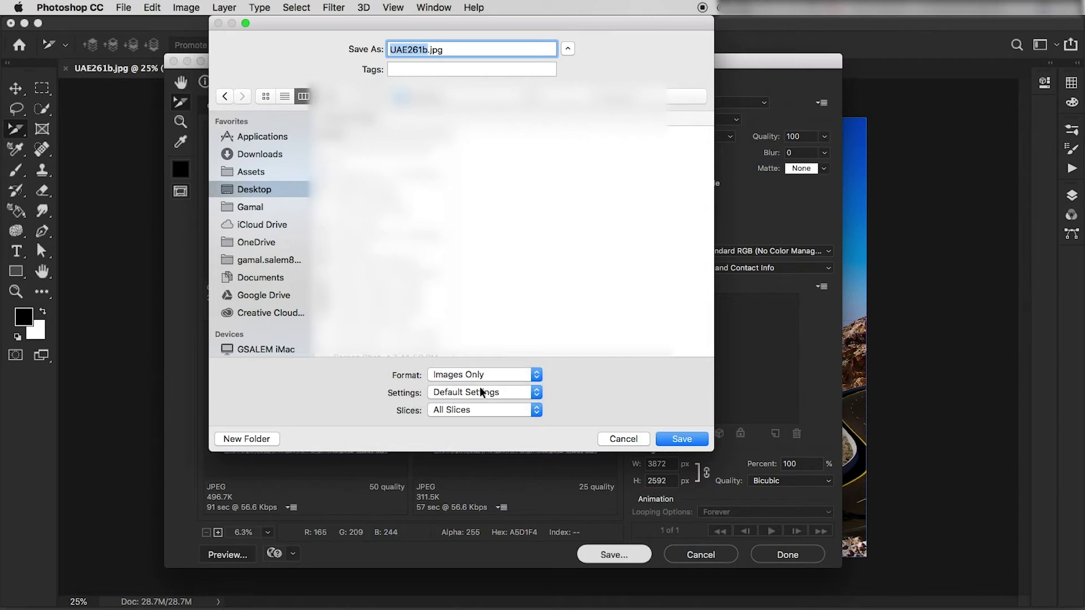
pyautogui.click(538, 391)
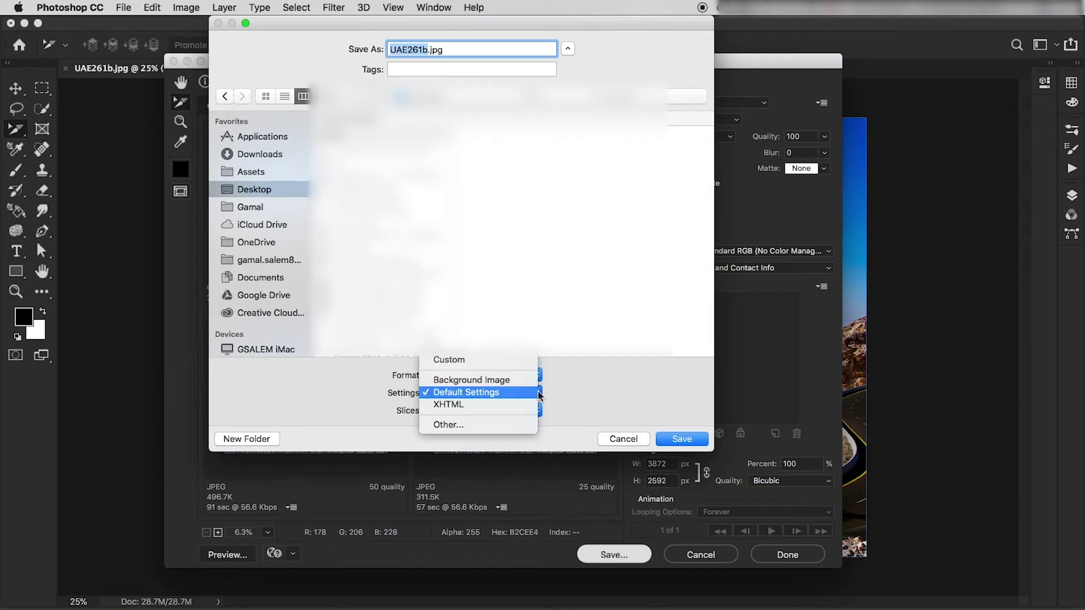
pyautogui.click(464, 392)
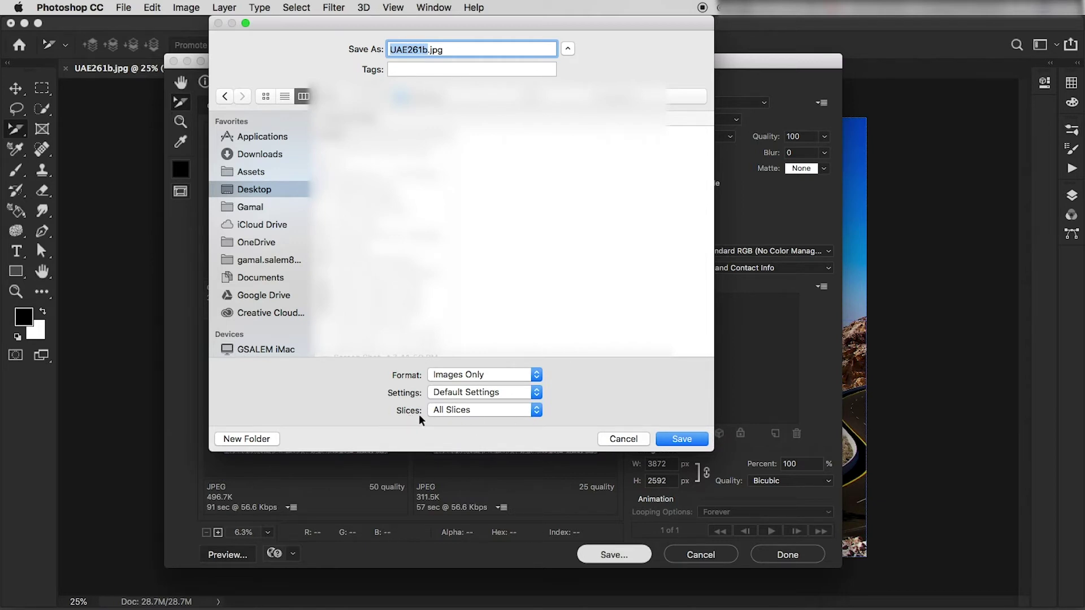
pyautogui.click(537, 409)
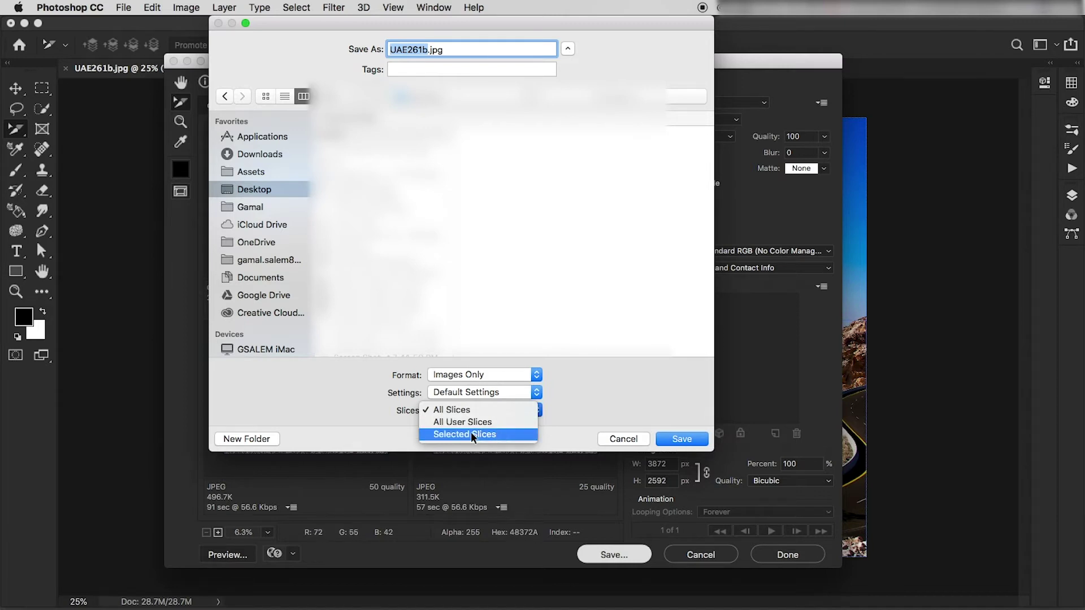
pyautogui.click(630, 439)
pyautogui.click(624, 439)
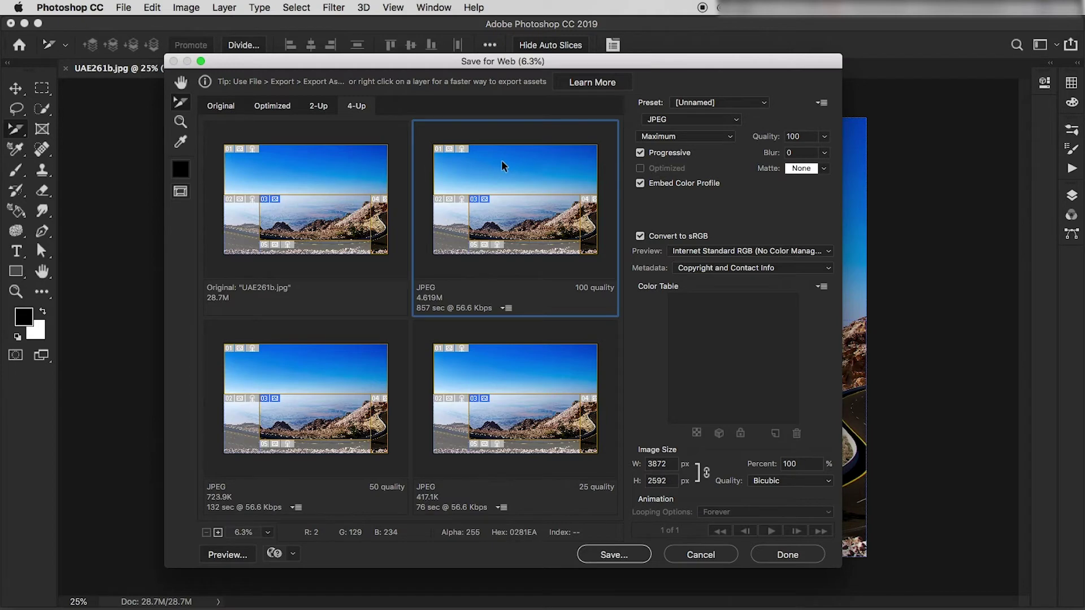
# Save only the selected slices as images without HTML to the Desktop
pyautogui.click(614, 556)
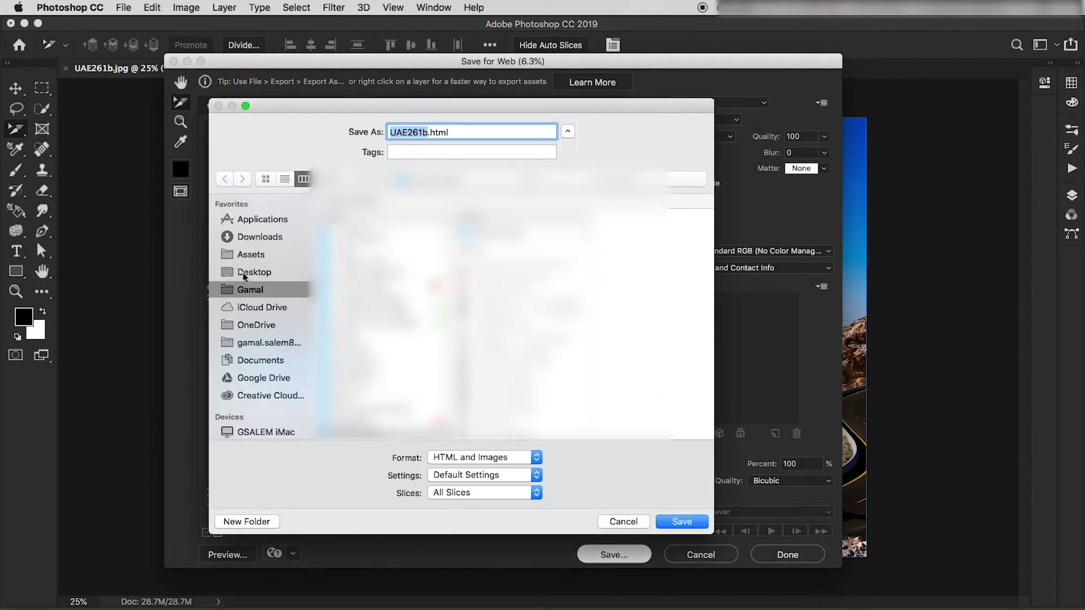
pyautogui.click(244, 273)
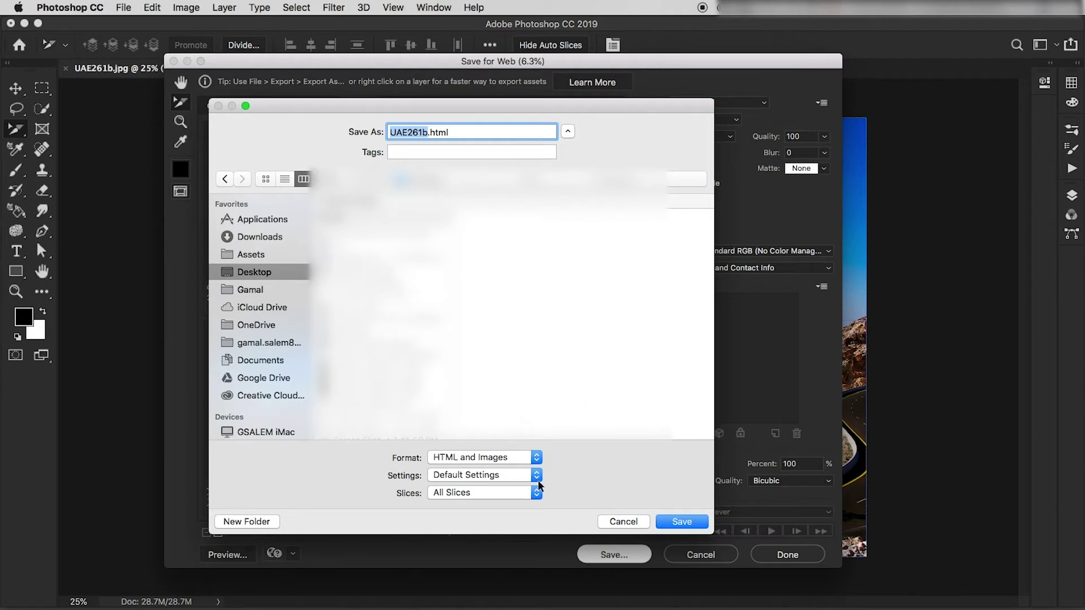
pyautogui.click(536, 463)
pyautogui.click(503, 473)
pyautogui.click(537, 491)
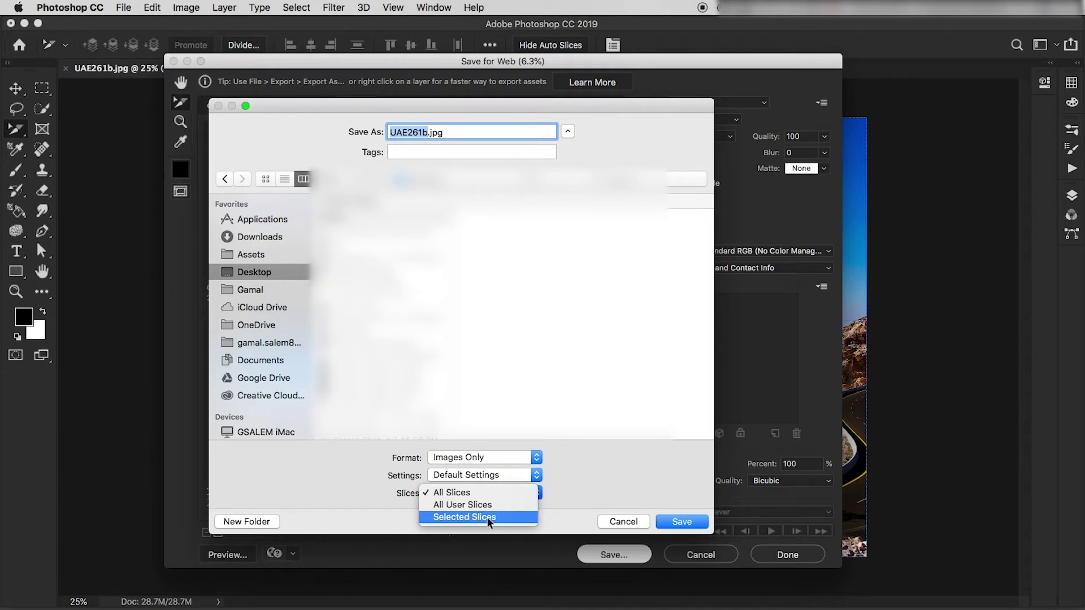
pyautogui.click(466, 516)
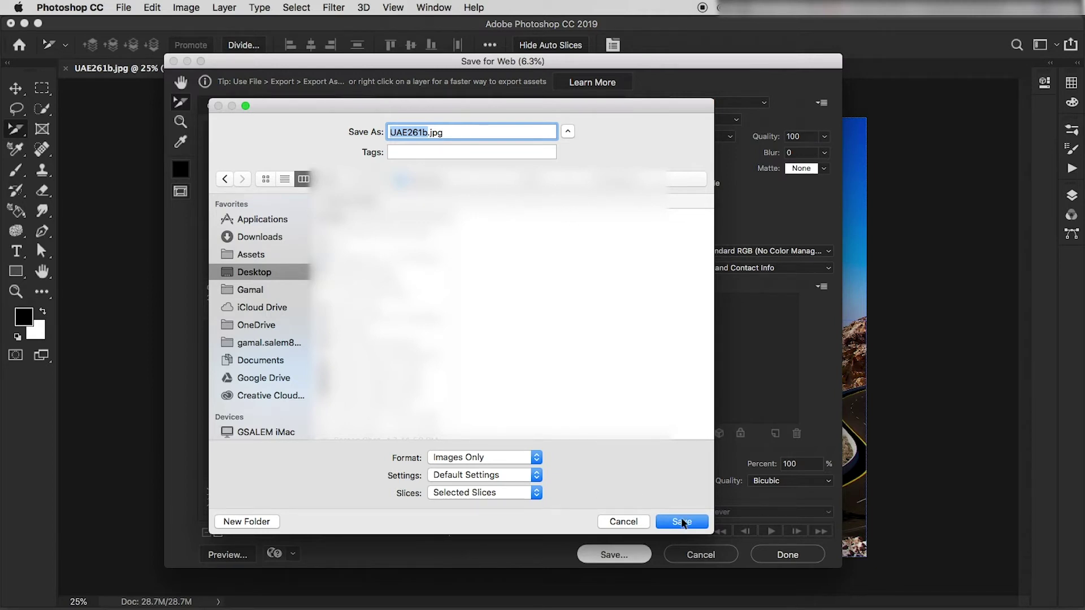
pyautogui.click(624, 522)
# Close Save for Web and switch to the unsliced Untitled-1 document
pyautogui.press('Escape')
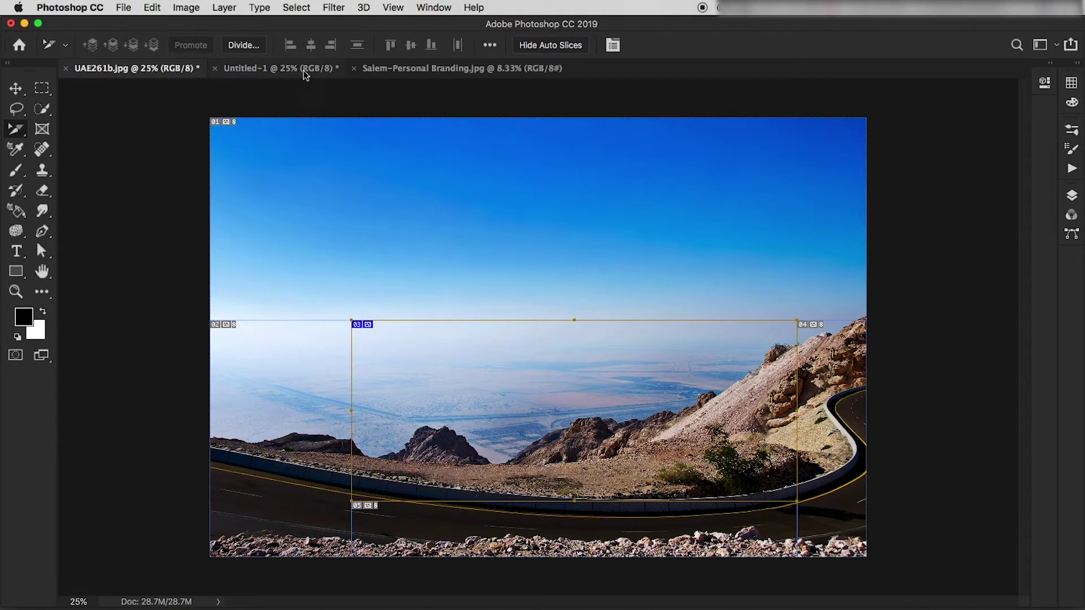
pyautogui.click(285, 68)
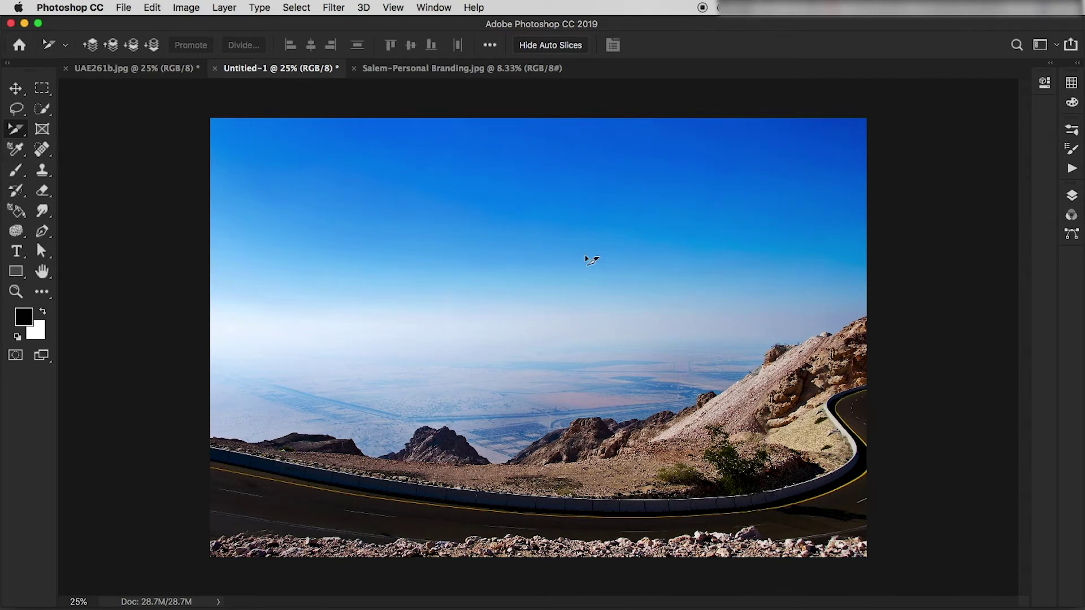
# Resize Untitled-1 to 1500 × 1004 pixels at 72 pixels/inch in Image Size
pyautogui.click(185, 7)
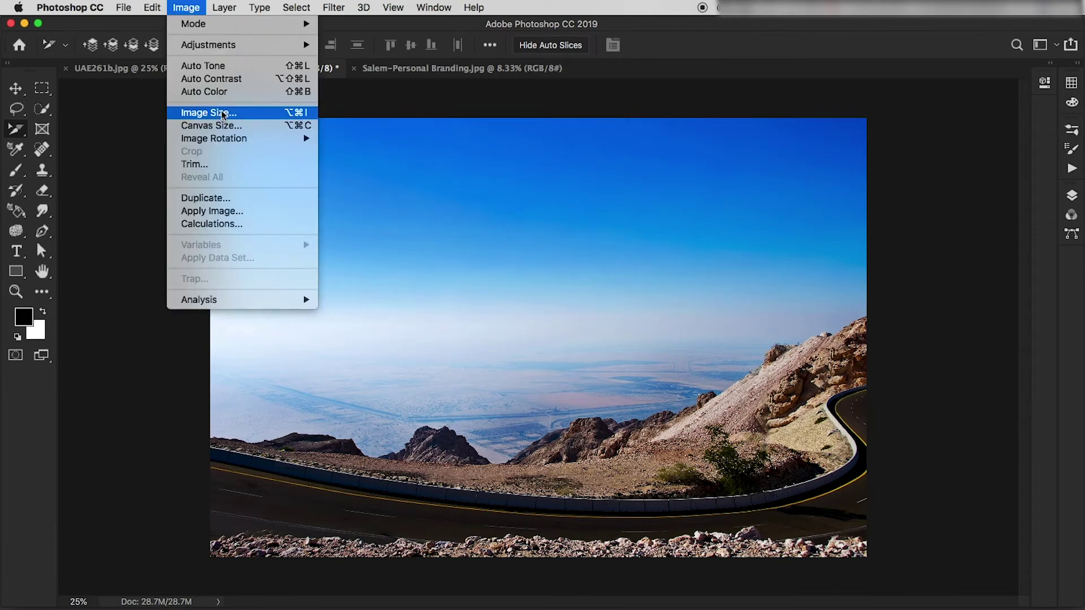
pyautogui.click(222, 113)
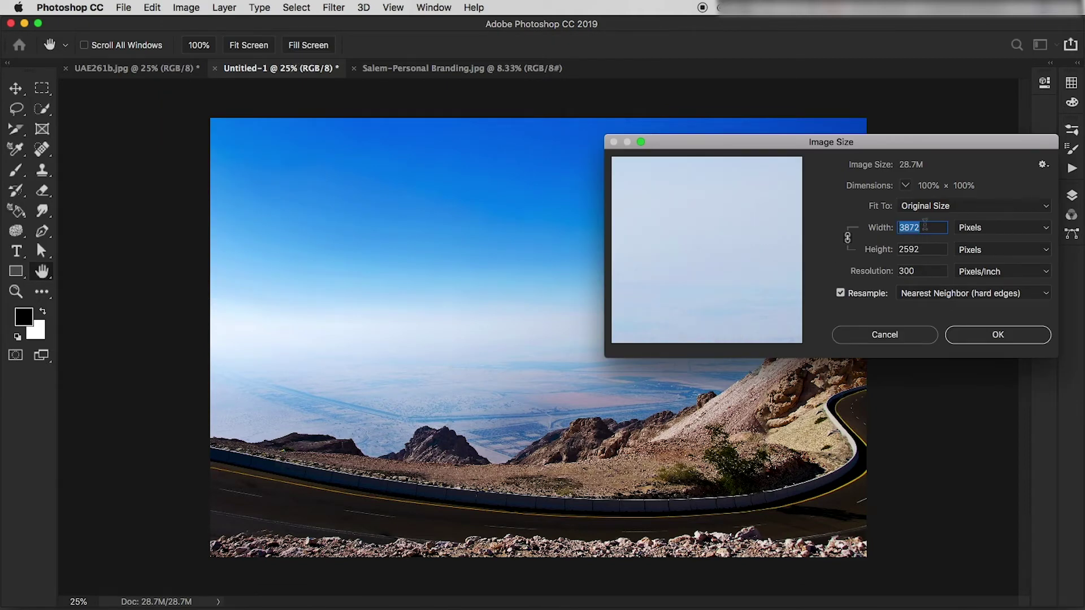
pyautogui.click(918, 272)
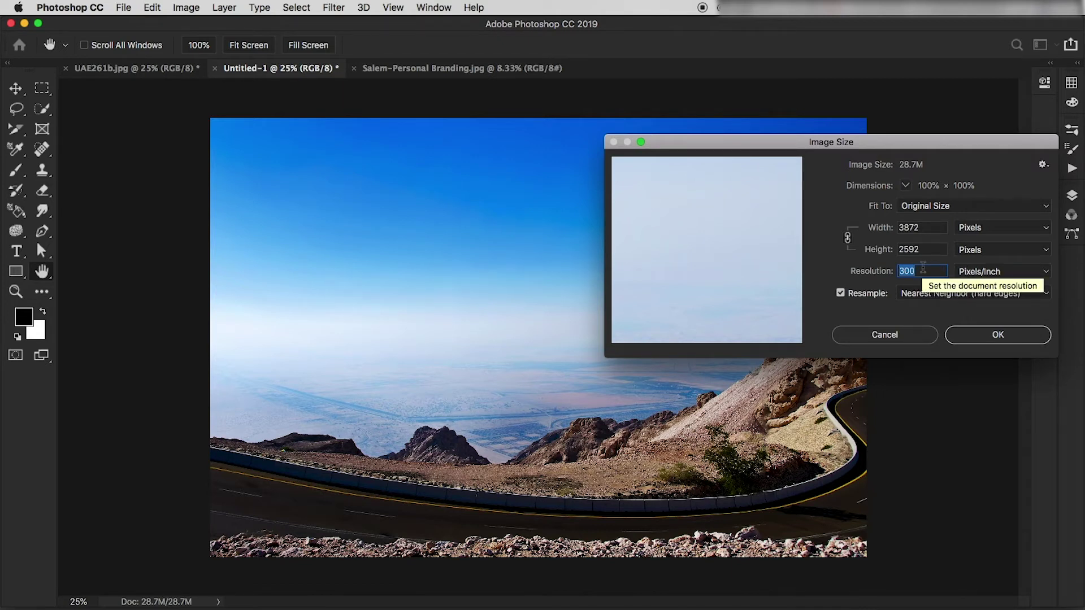
pyautogui.write('72')
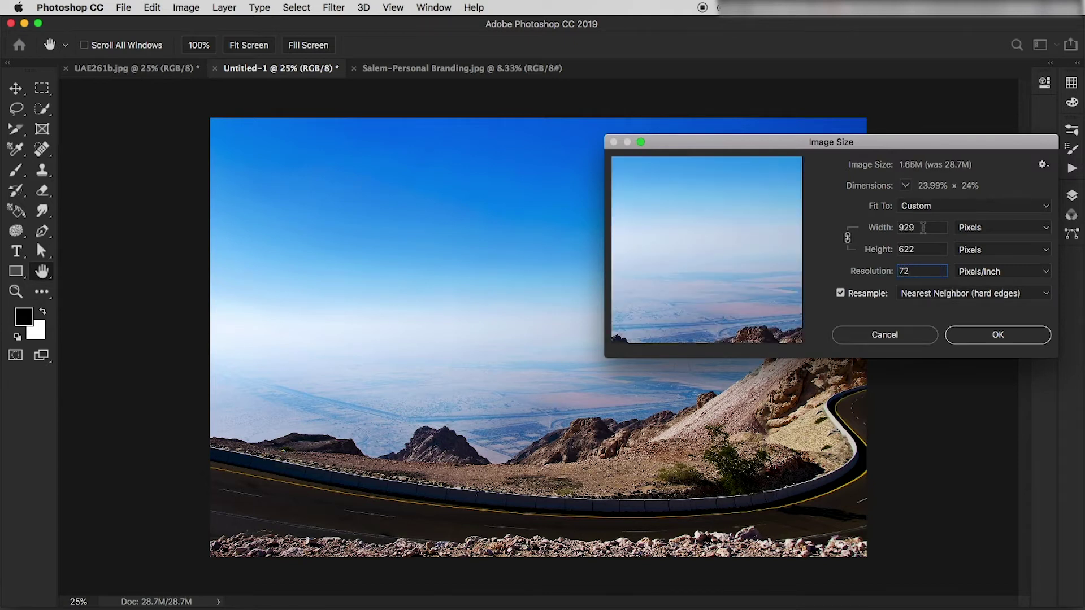
pyautogui.click(896, 227)
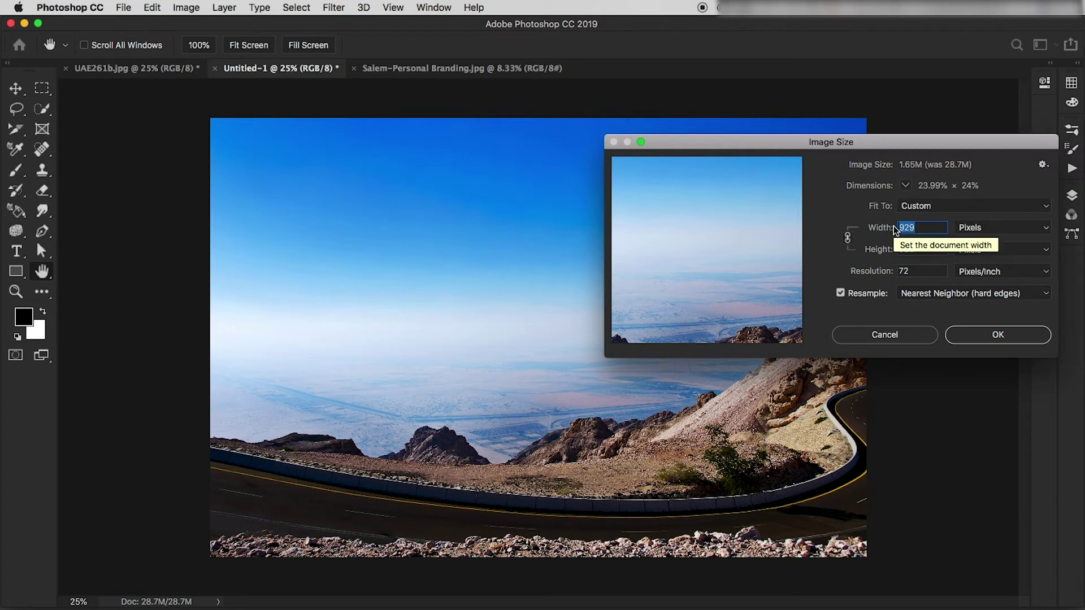
pyautogui.write('1500')
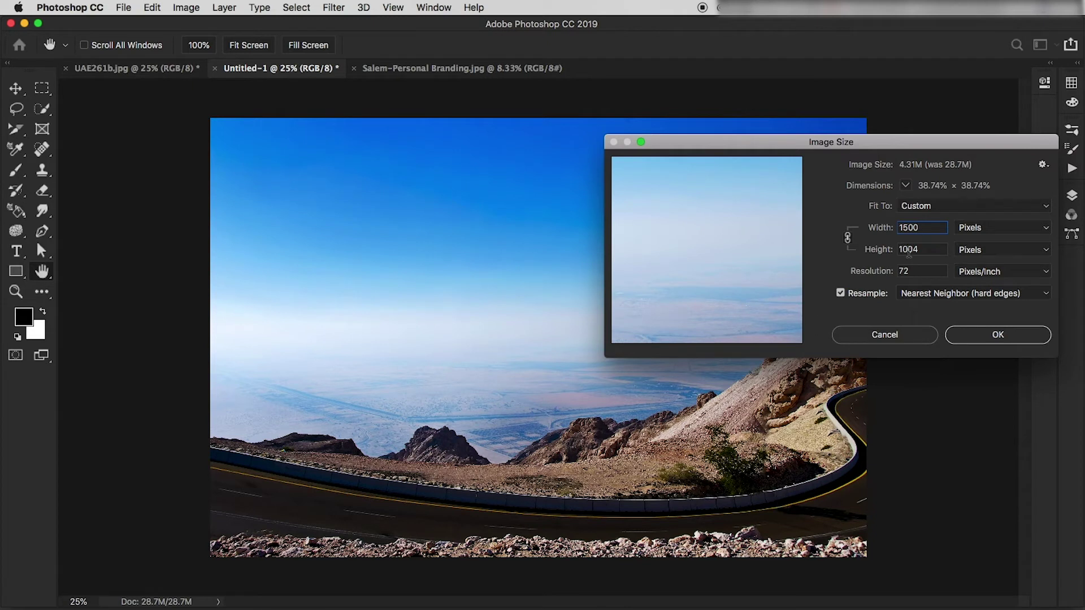
pyautogui.moveTo(917, 252); pyautogui.dragTo(895, 249)
pyautogui.click(997, 335)
# Zoom the resized Untitled-1 road photo in to 55% on screen
pyautogui.press('c')
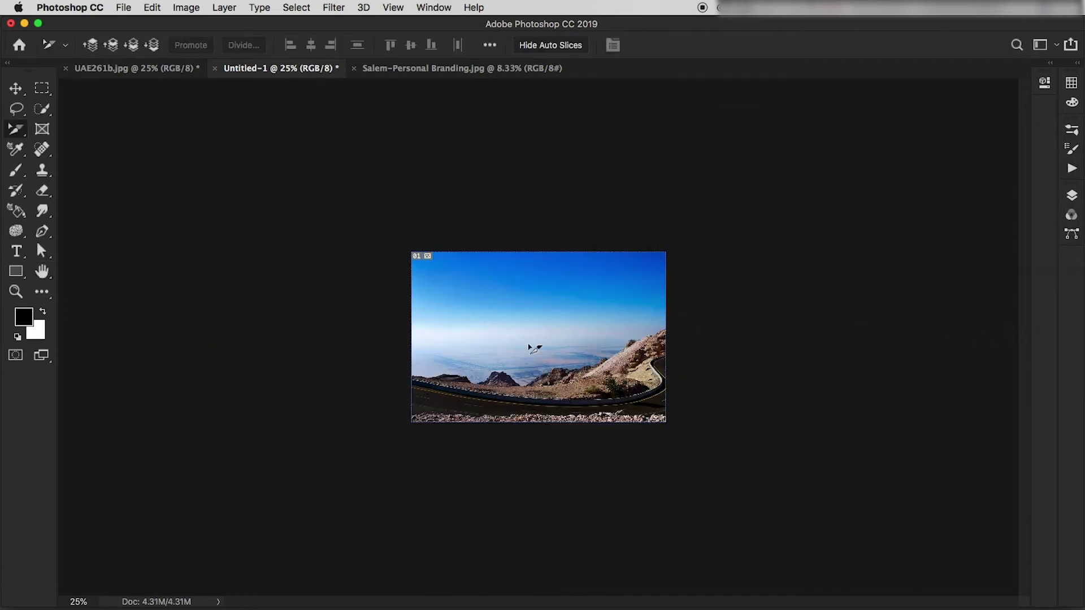
pyautogui.scroll(3, 480, 328)
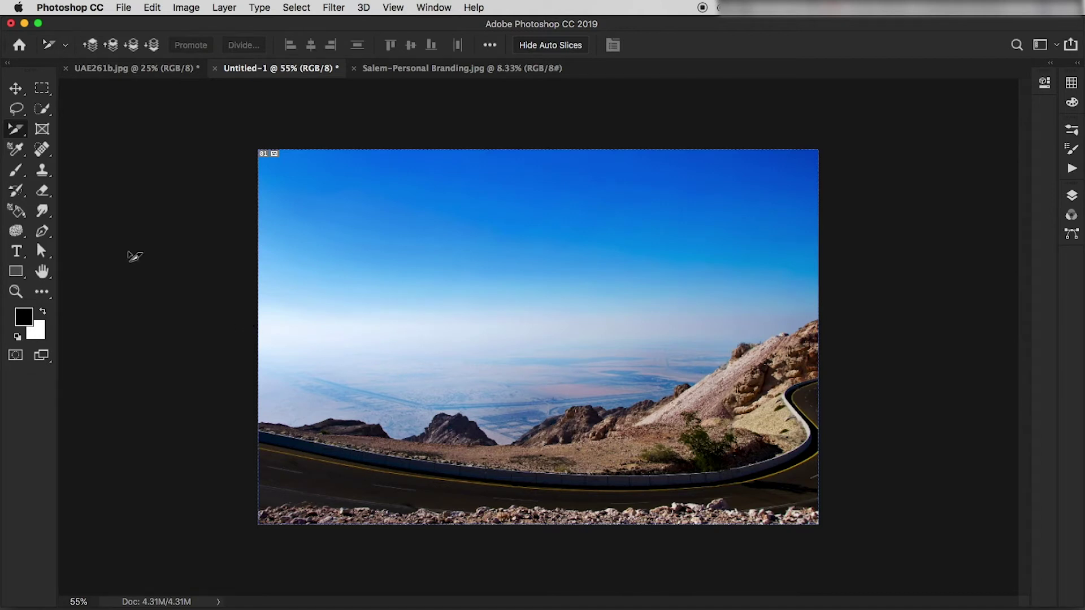
# Crop the road photo to a 1500 by 1000 ratio and commit the crop
pyautogui.press('c')
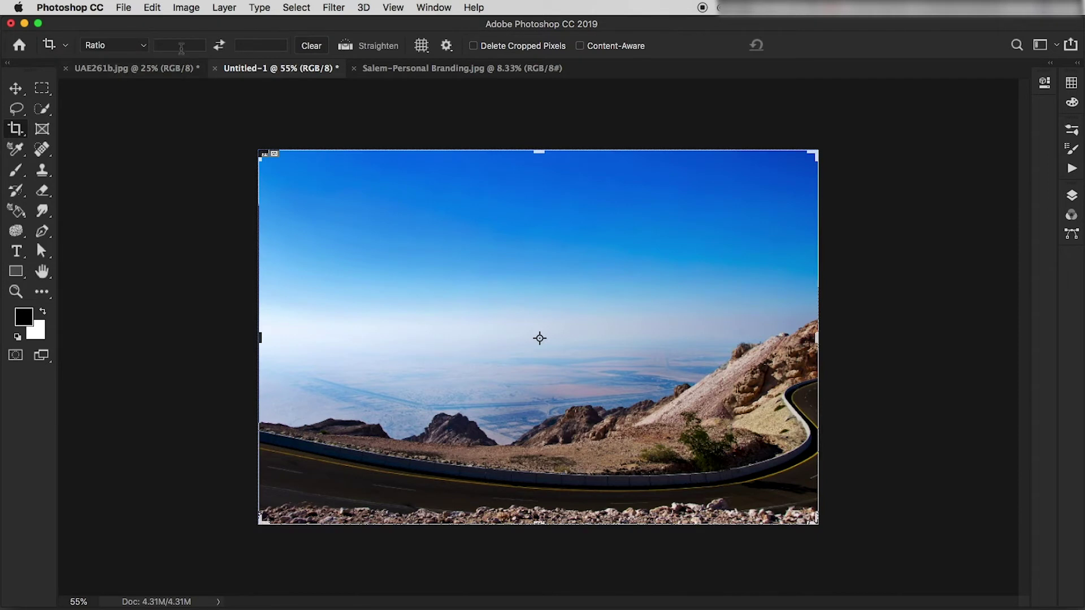
pyautogui.write('1')
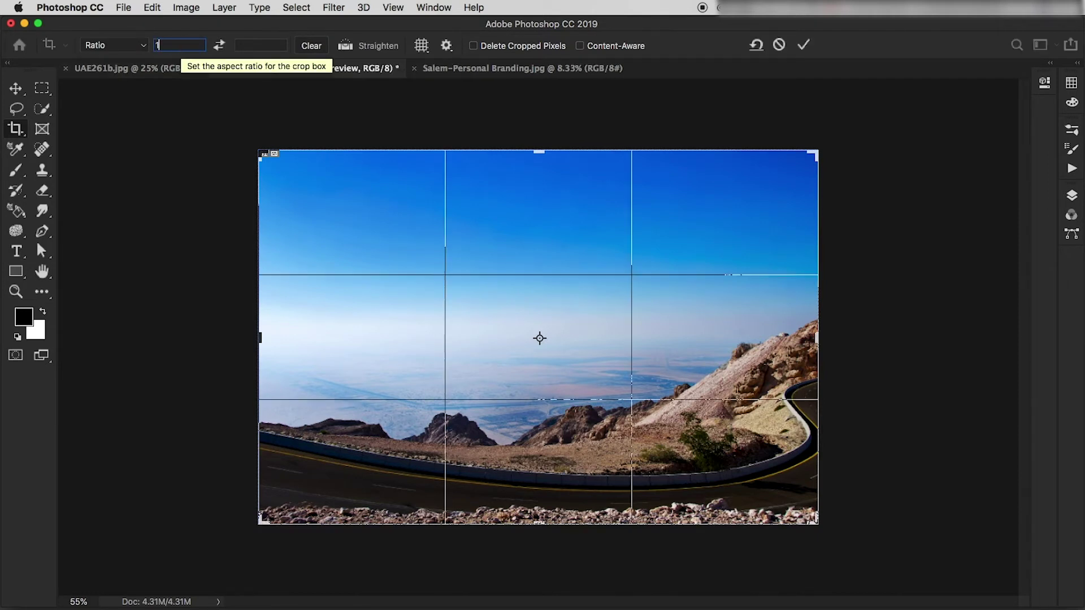
pyautogui.write('500')
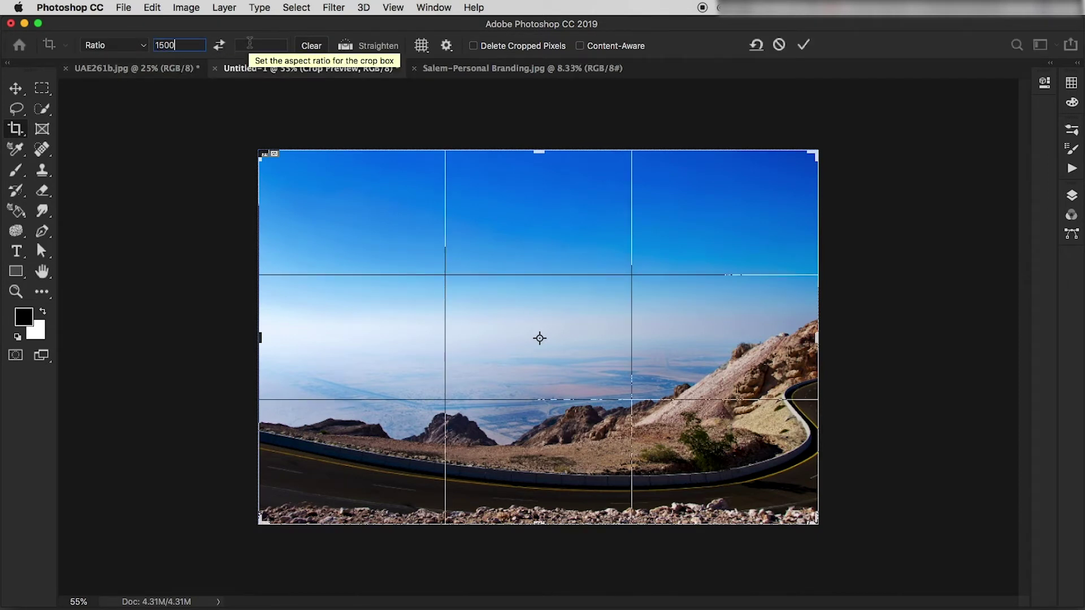
pyautogui.click(249, 44)
pyautogui.write('1000')
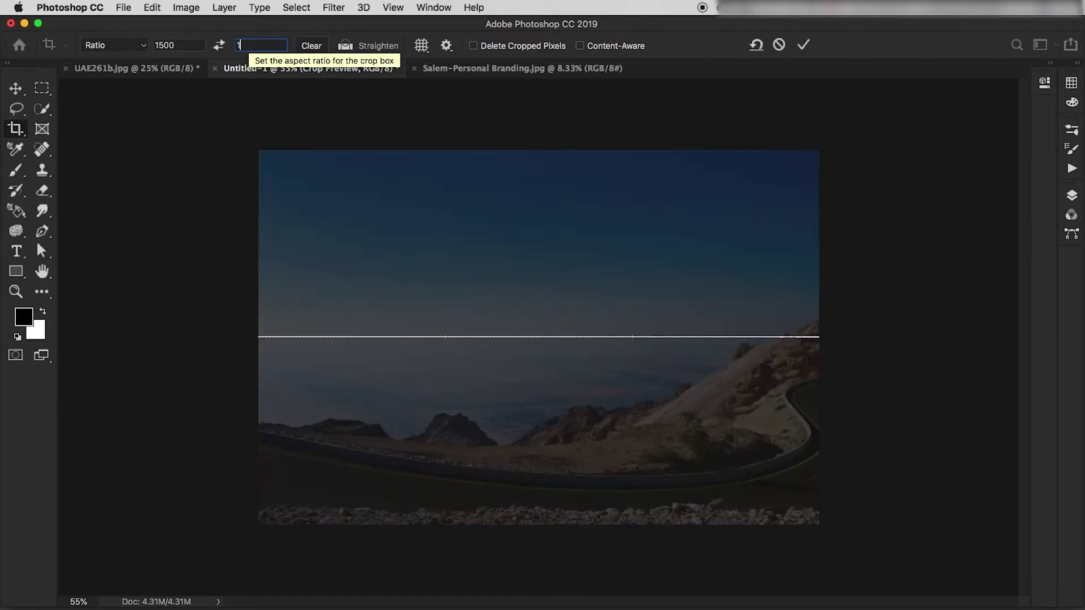
pyautogui.click(804, 45)
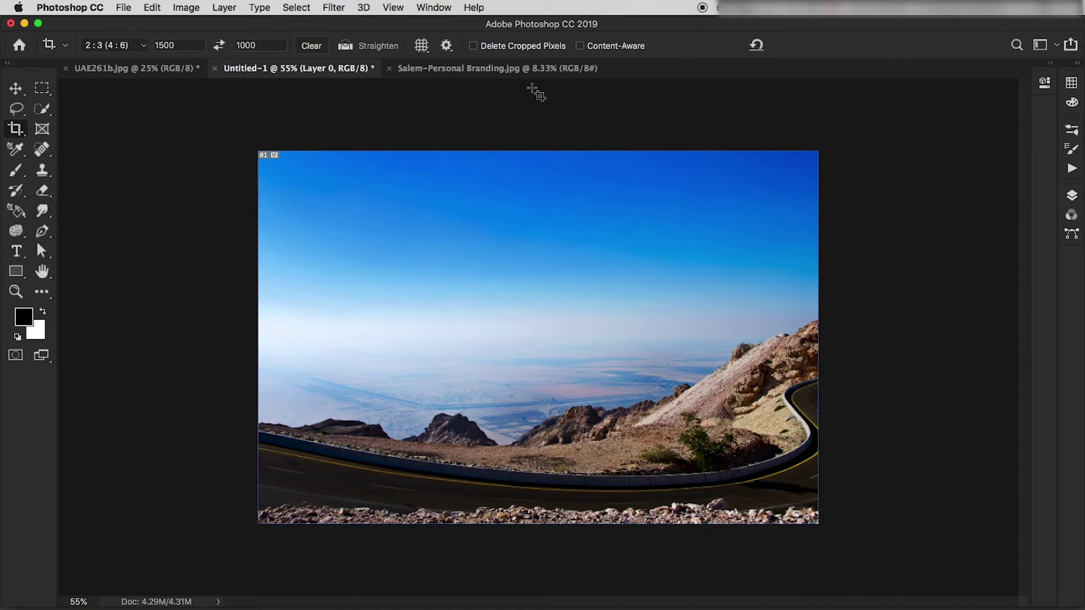
pyautogui.press('super')
# Show the rulers and switch their units from inches to pixels, undoing a test guide
pyautogui.press('super+r')
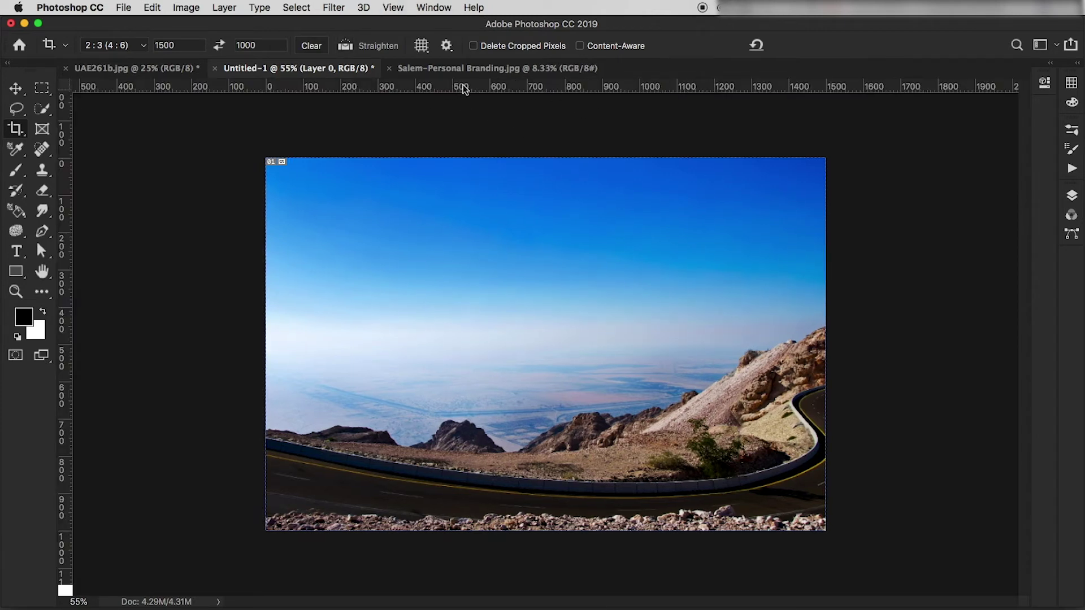
pyautogui.rightClick(584, 91)
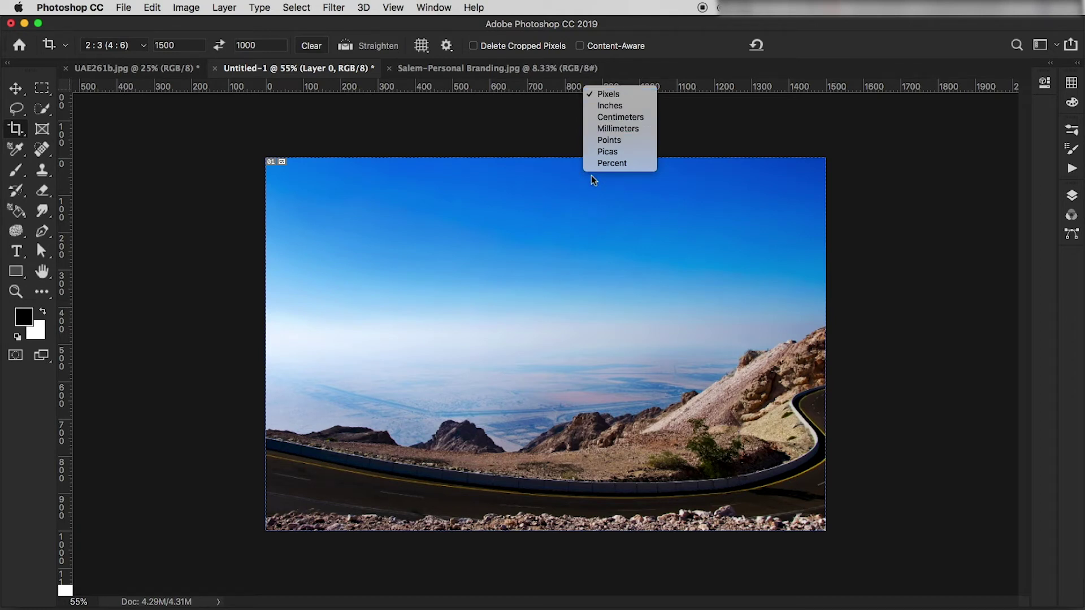
pyautogui.click(617, 112)
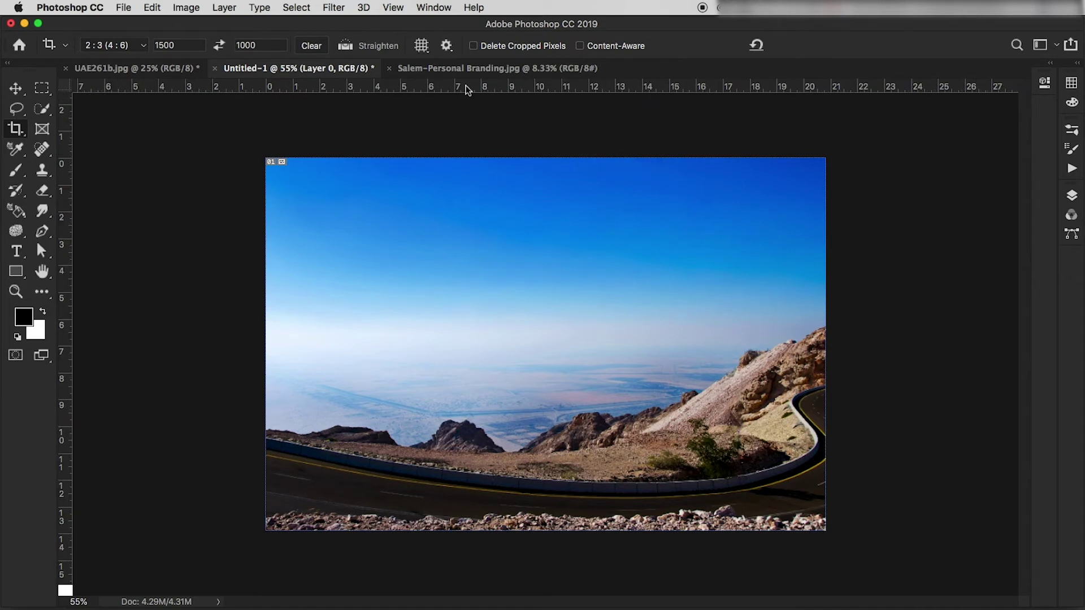
pyautogui.rightClick(580, 88)
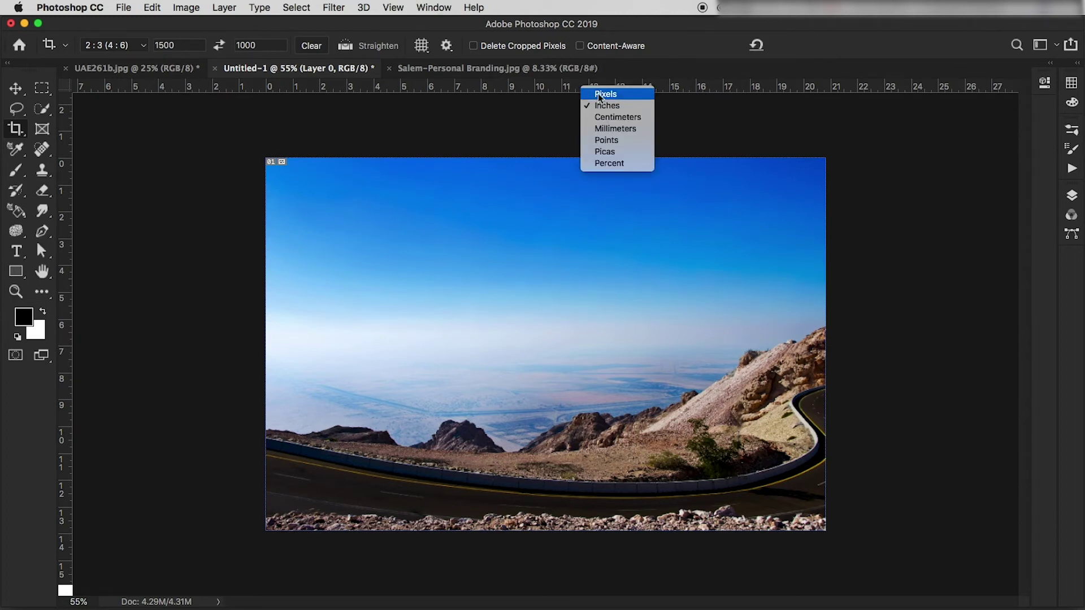
pyautogui.click(600, 95)
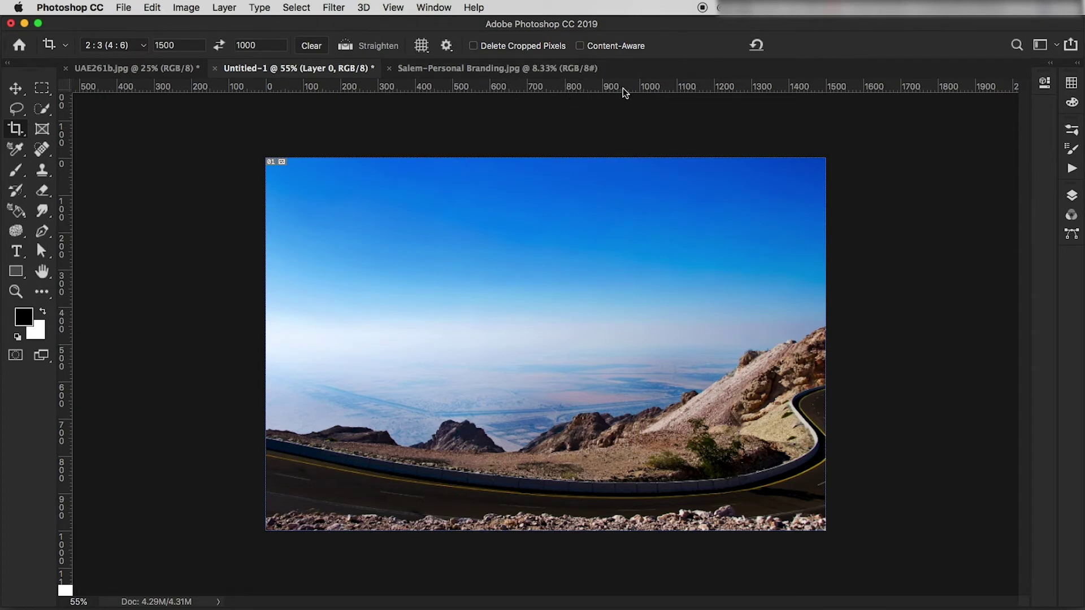
pyautogui.moveTo(620, 90); pyautogui.dragTo(615, 344)
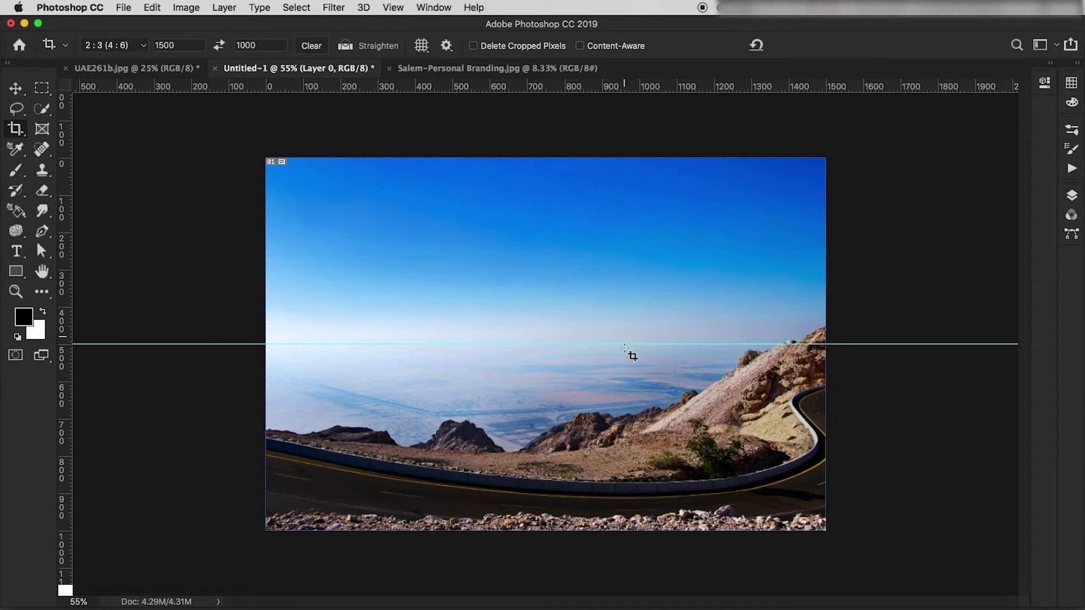
pyautogui.press('super+z')
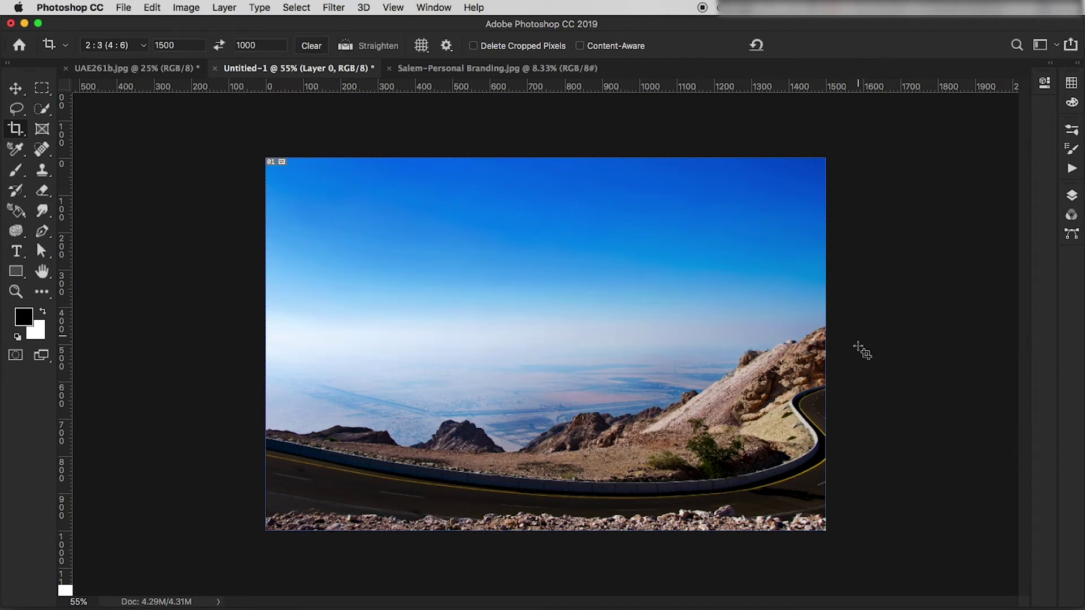
# Toggle guide snapping, try trial guides, then lay a horizontal guide along the horizon near 504 px
pyautogui.click(394, 8)
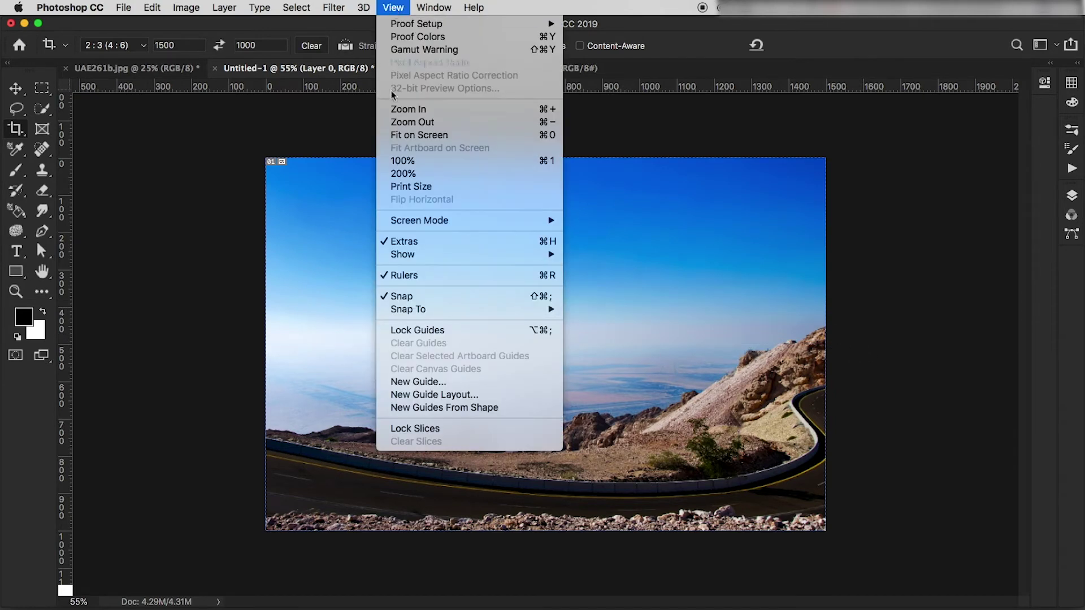
pyautogui.click(393, 298)
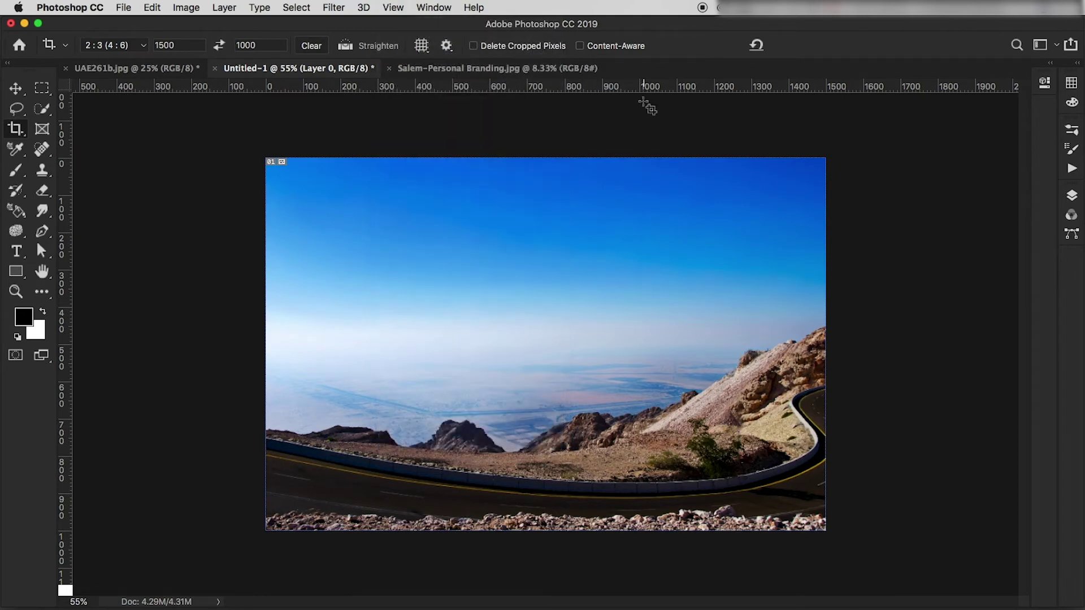
pyautogui.moveTo(641, 89); pyautogui.dragTo(640, 344)
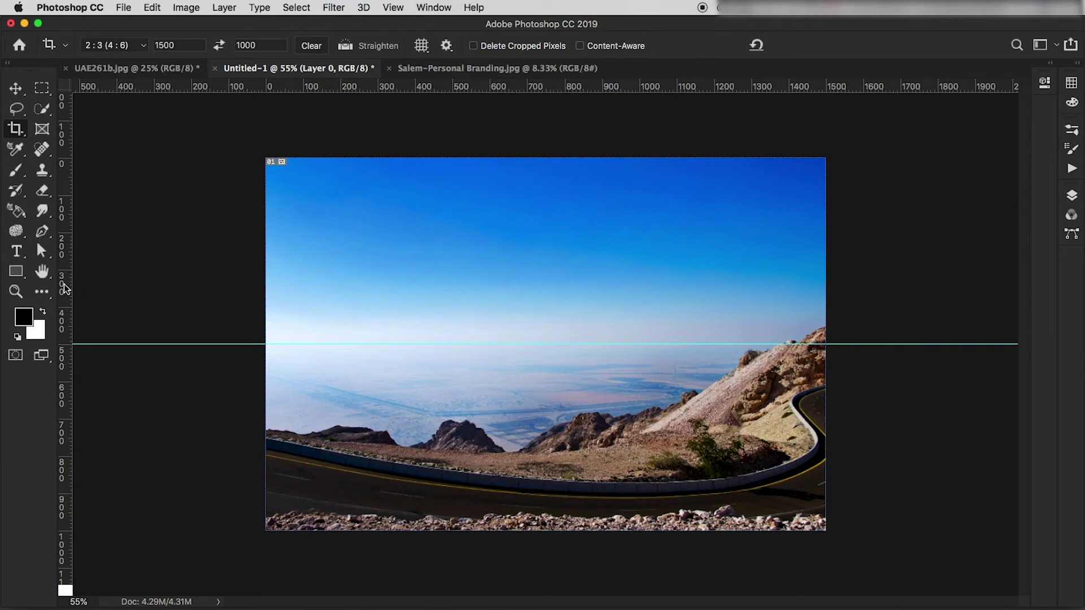
pyautogui.moveTo(65, 288); pyautogui.dragTo(545, 298)
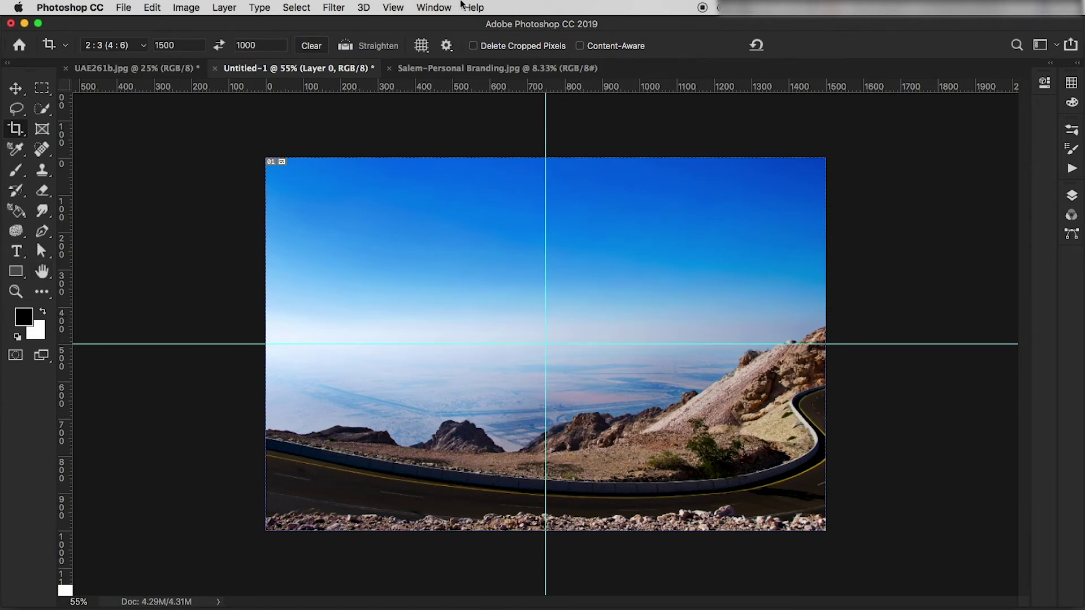
pyautogui.click(394, 7)
pyautogui.click(402, 296)
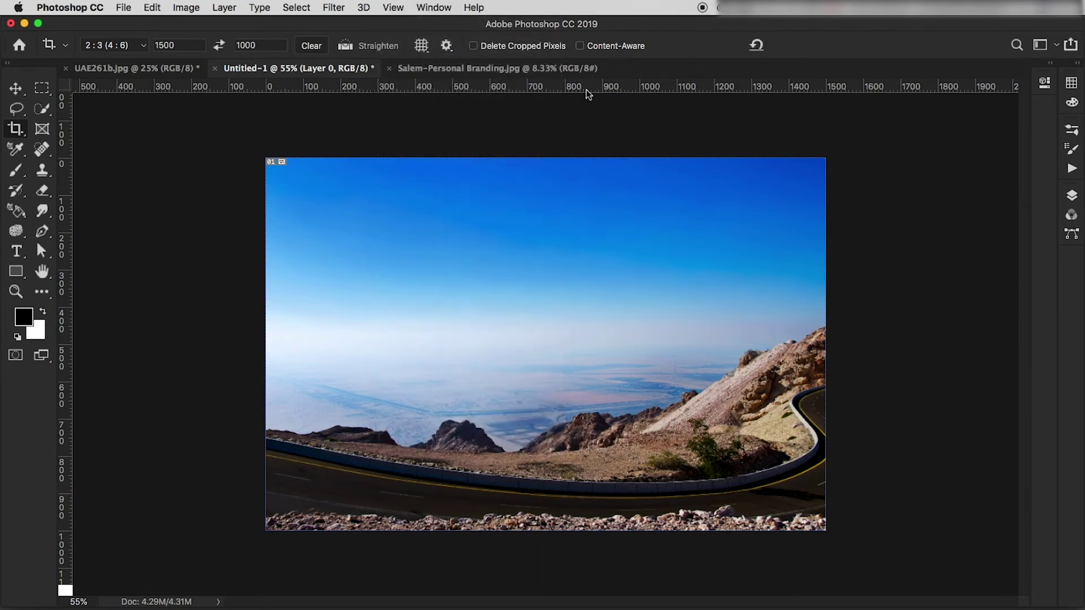
pyautogui.moveTo(585, 89); pyautogui.dragTo(100, 345)
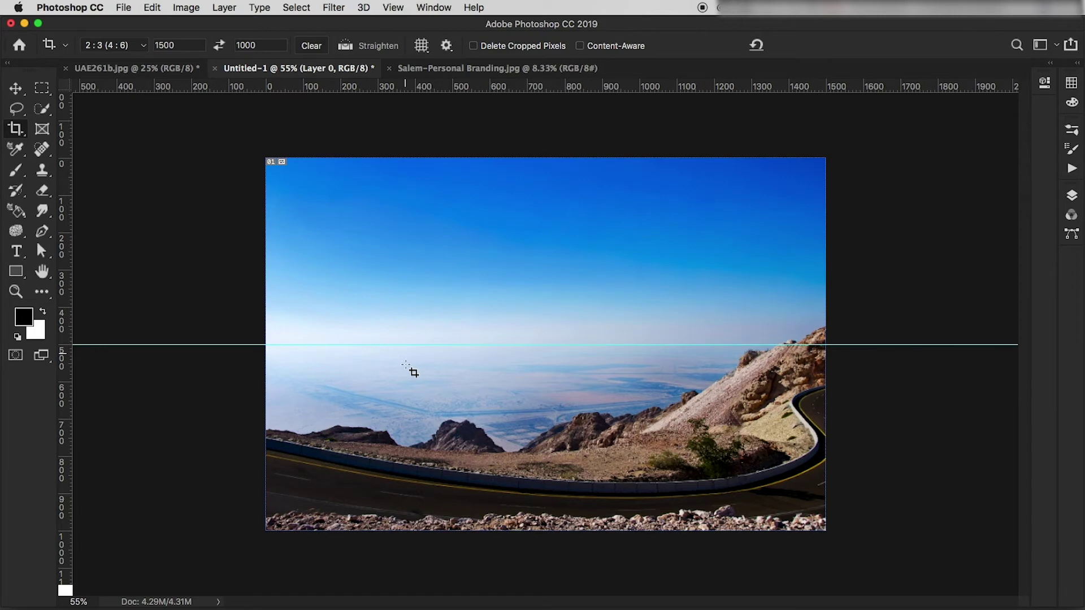
# With snapping toggled, place a horizontal guide at mid-height and a vertical guide at 750 px
pyautogui.press('super+z')
pyautogui.click(392, 8)
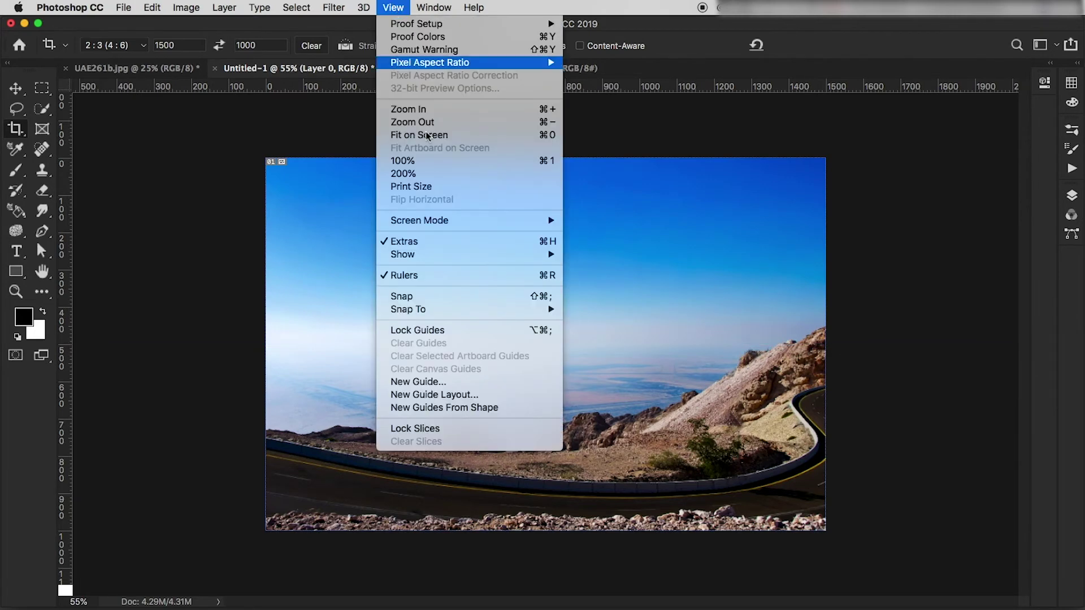
pyautogui.click(398, 297)
pyautogui.moveTo(591, 86); pyautogui.dragTo(591, 344)
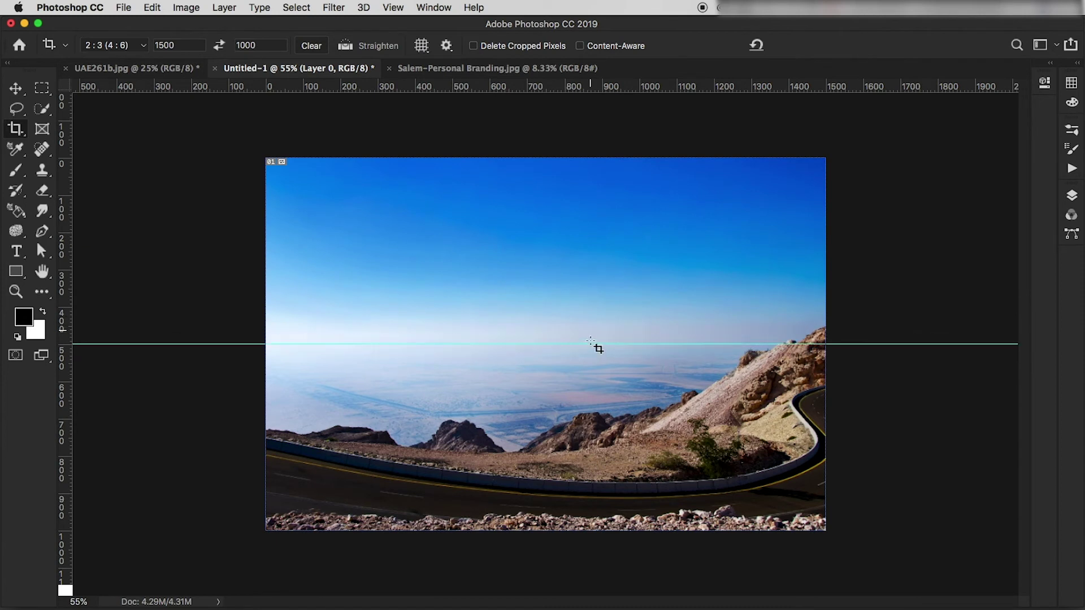
pyautogui.moveTo(65, 253); pyautogui.dragTo(544, 268)
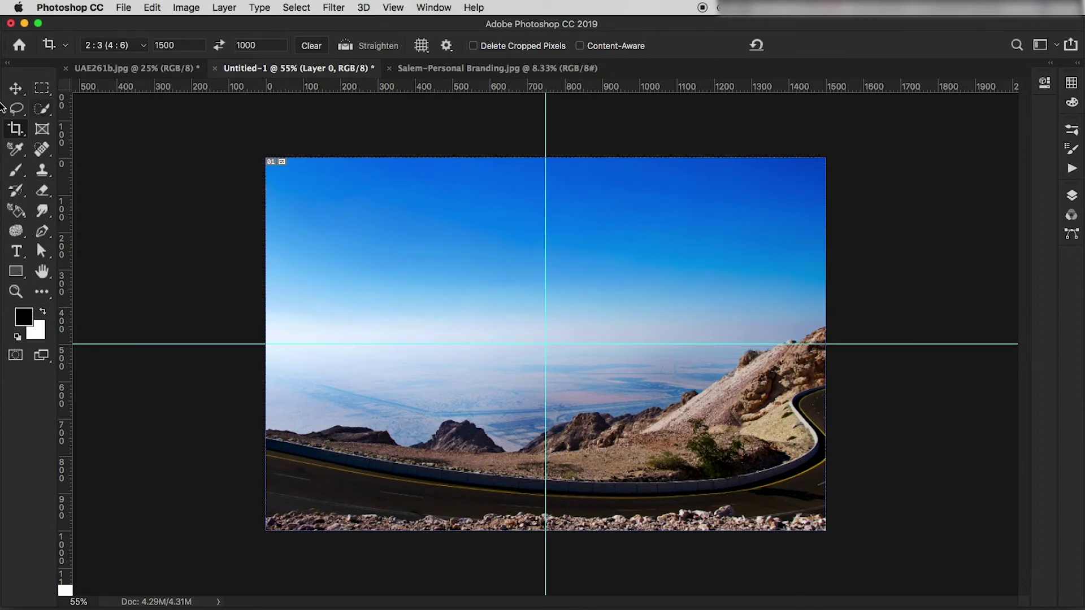
# With the Move tool, set vertical guides at about 500 px and 1000 px
pyautogui.click(15, 89)
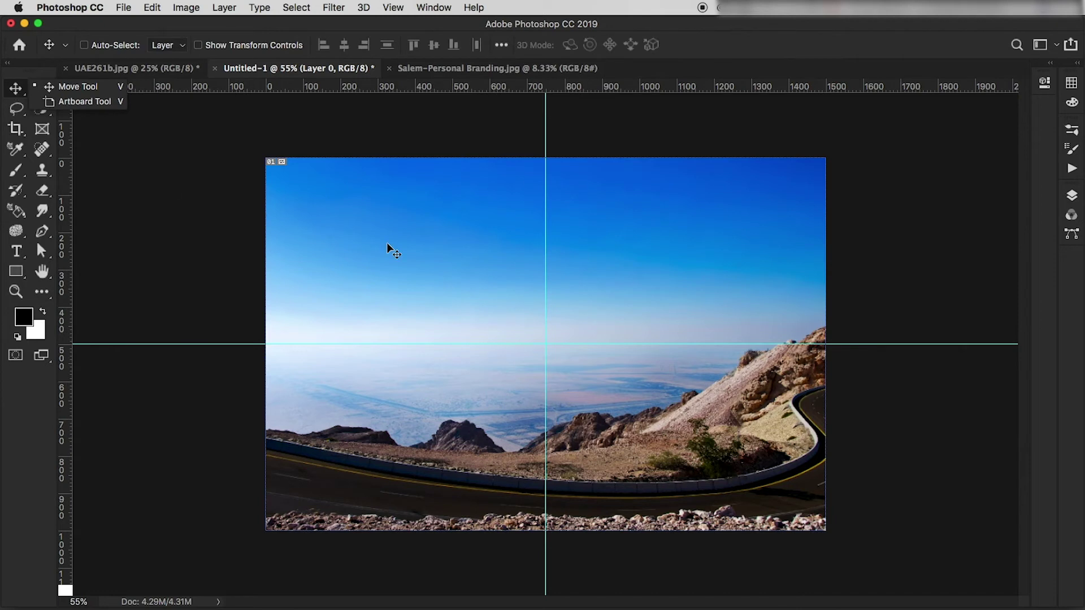
pyautogui.click(545, 251)
pyautogui.moveTo(546, 247); pyautogui.dragTo(453, 265)
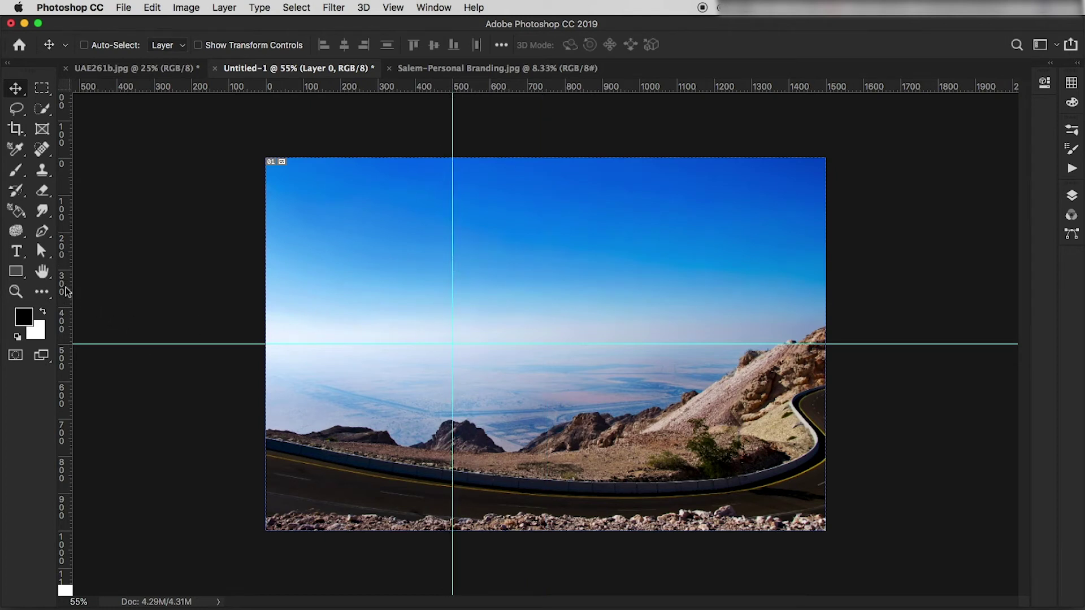
pyautogui.moveTo(63, 288); pyautogui.dragTo(641, 289)
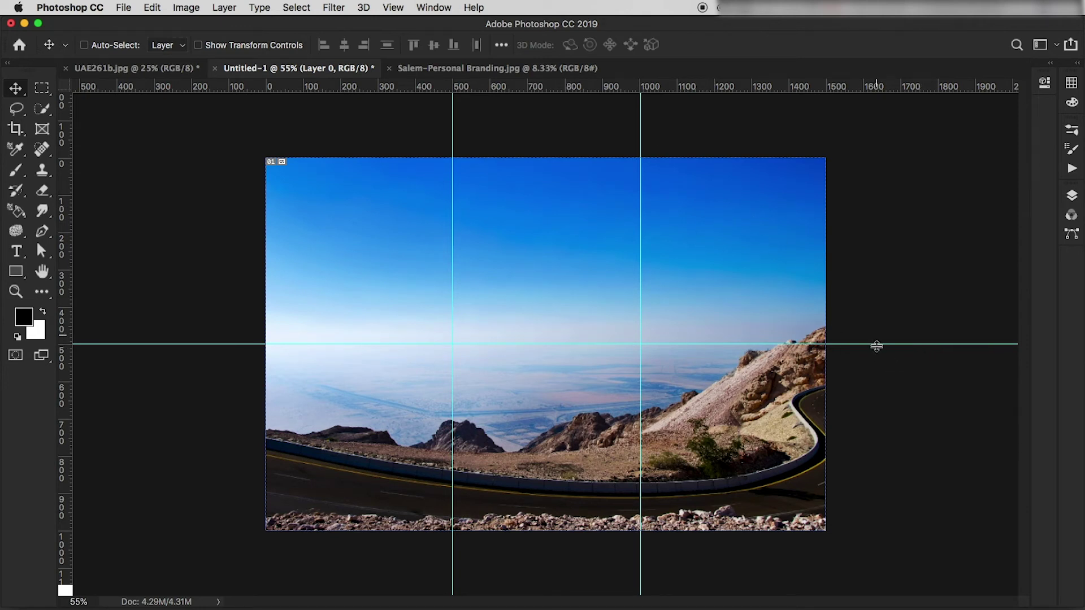
# Drag the horizontal guide and both vertical guides back into the rulers
pyautogui.moveTo(877, 344); pyautogui.dragTo(799, 80)
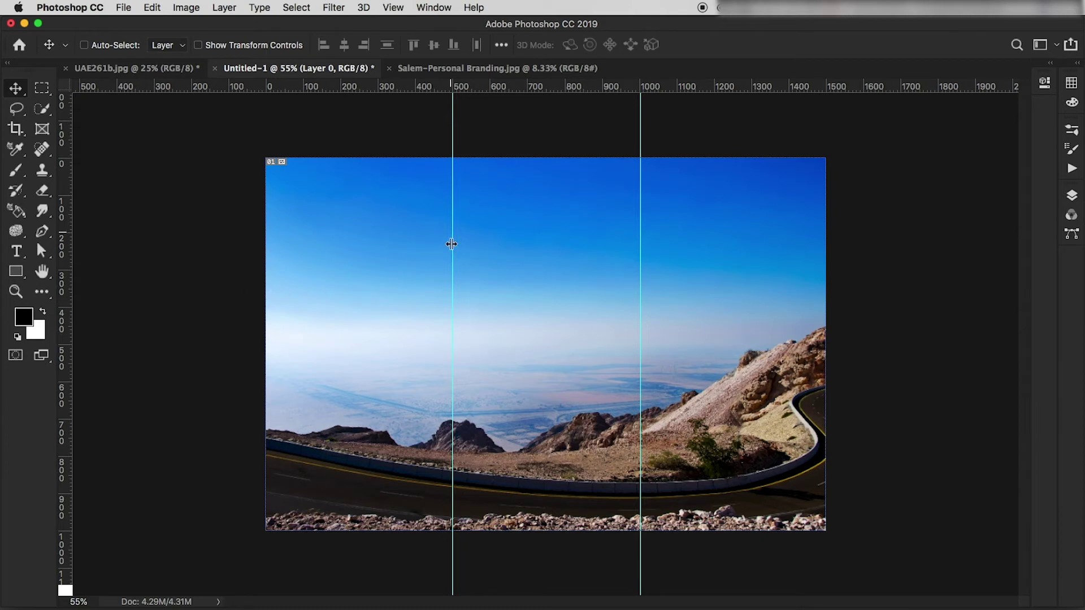
pyautogui.moveTo(451, 244); pyautogui.dragTo(146, 254)
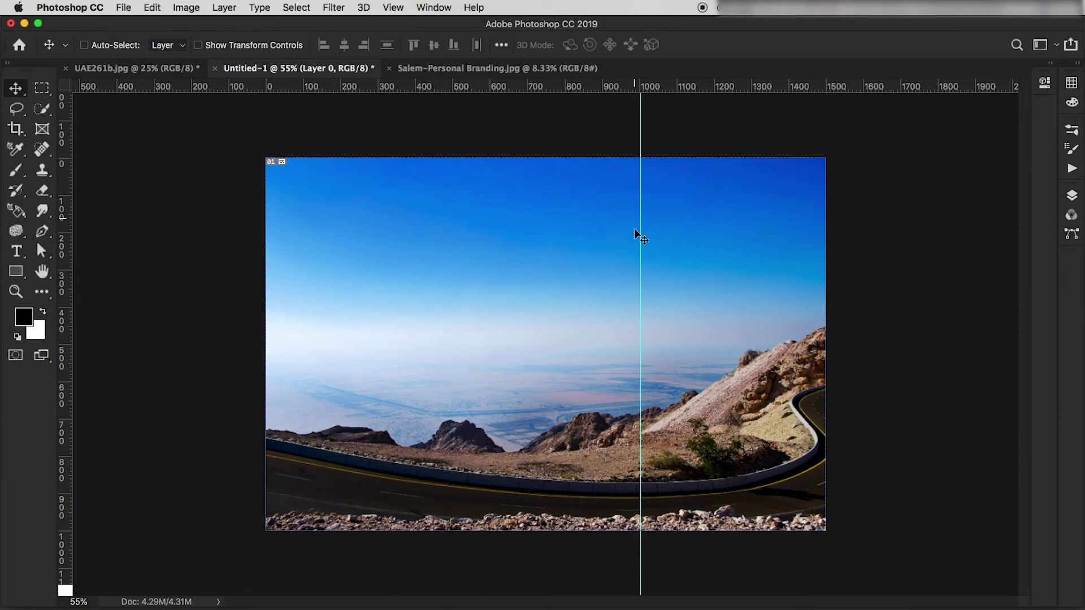
pyautogui.moveTo(641, 230); pyautogui.dragTo(43, 260)
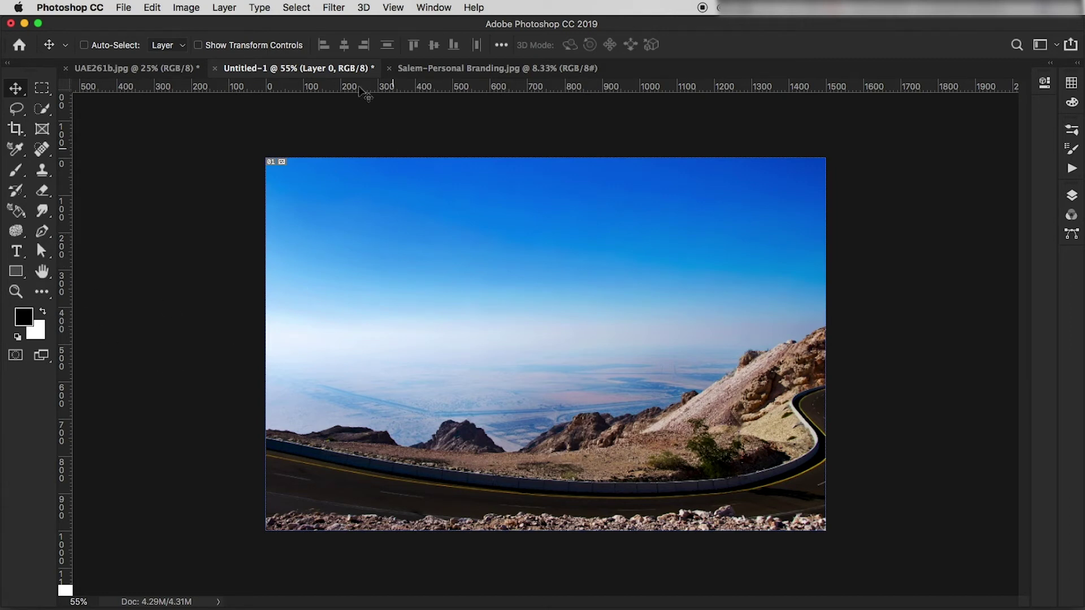
# Start View > New Guide Layout with 7 columns and 5 rows
pyautogui.click(393, 8)
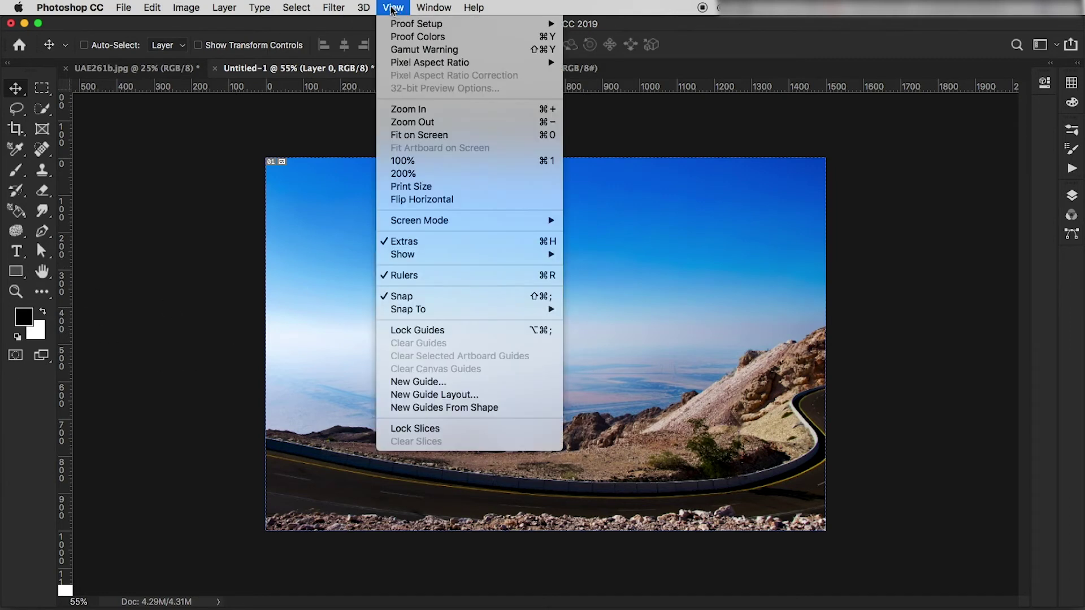
pyautogui.click(447, 396)
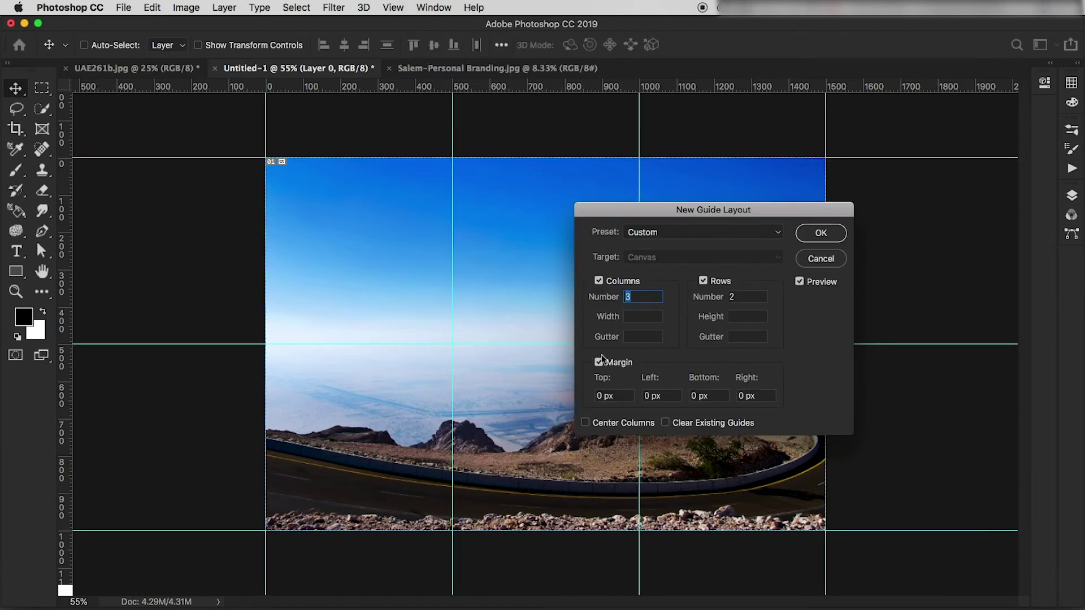
pyautogui.moveTo(781, 212); pyautogui.dragTo(856, 191)
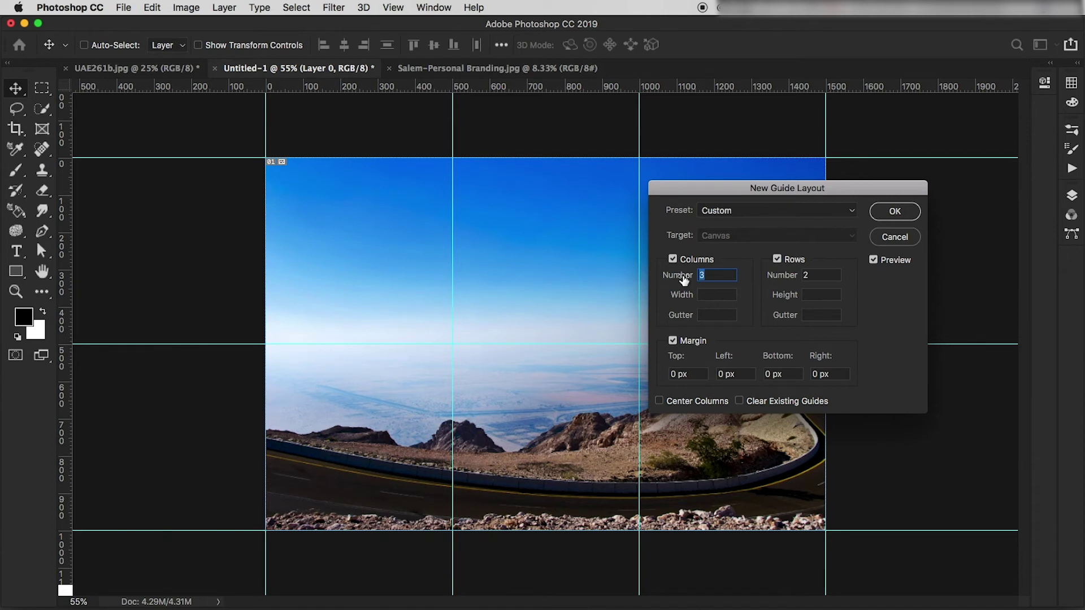
pyautogui.write('7')
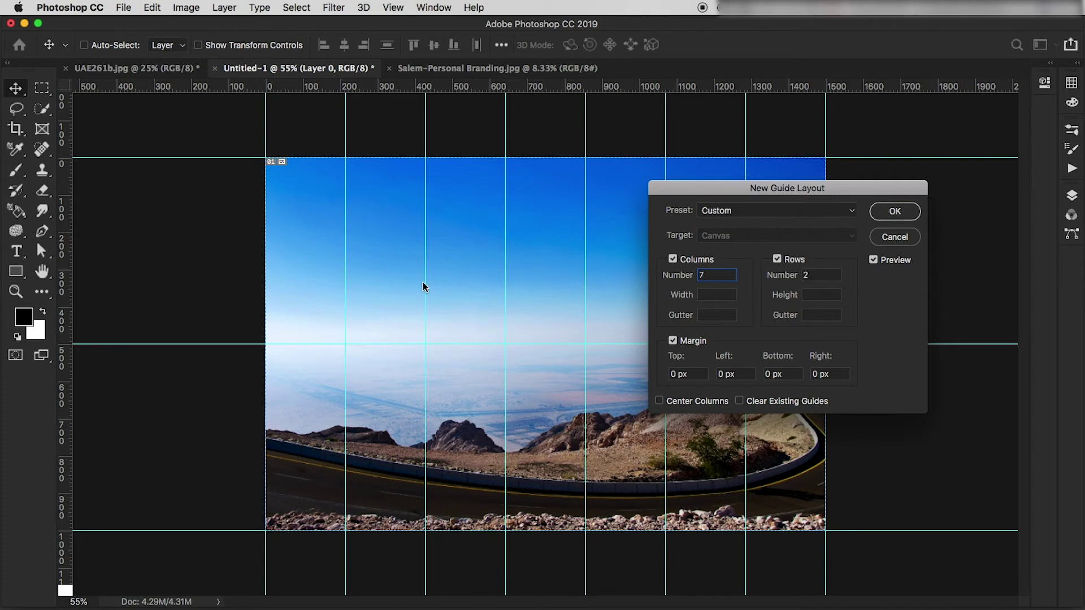
pyautogui.click(805, 275)
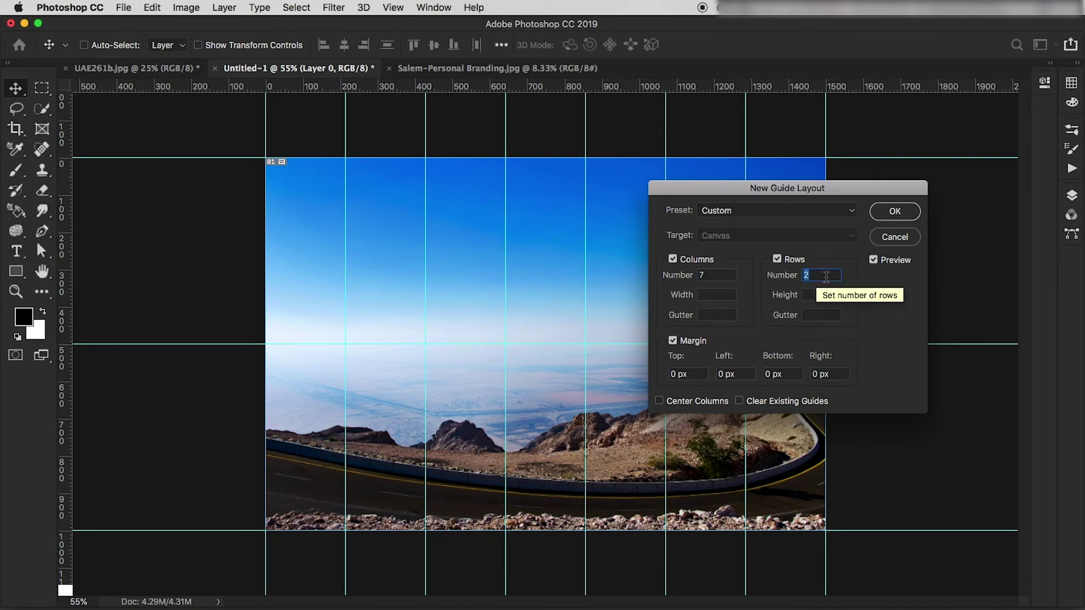
pyautogui.write('5')
pyautogui.press('Tab')
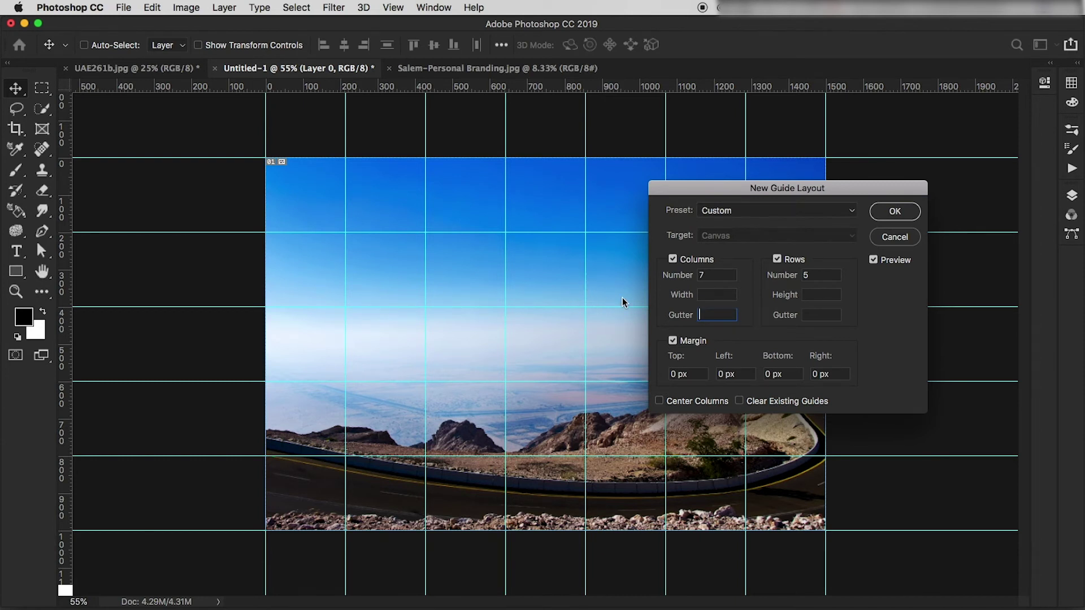
# Set both gutters and all four margins to 25 px
pyautogui.write('25')
pyautogui.click(809, 315)
pyautogui.write('25')
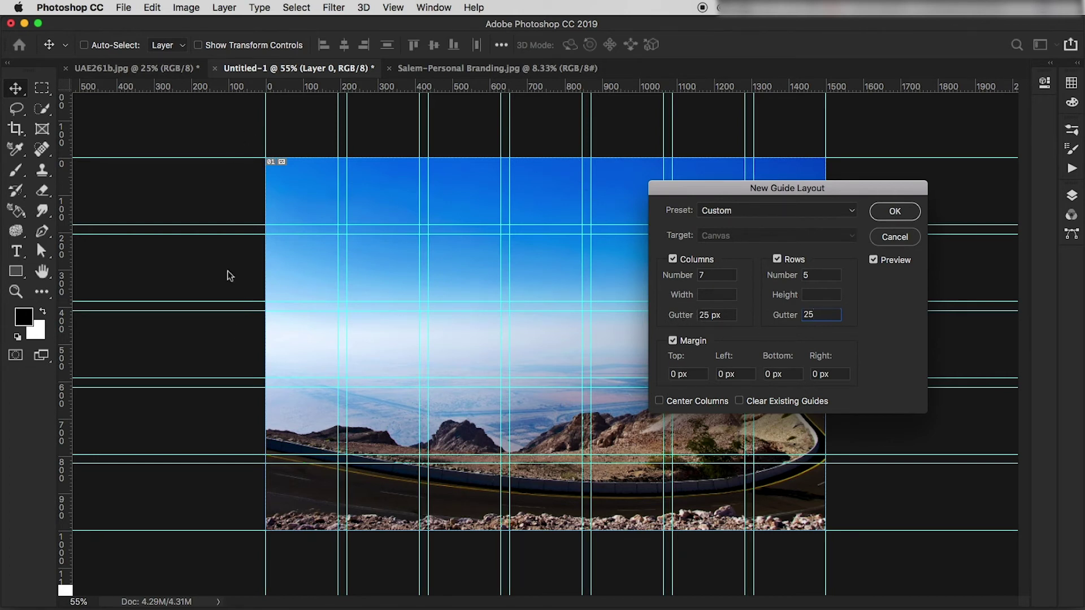
pyautogui.press('Tab')
pyautogui.write('25')
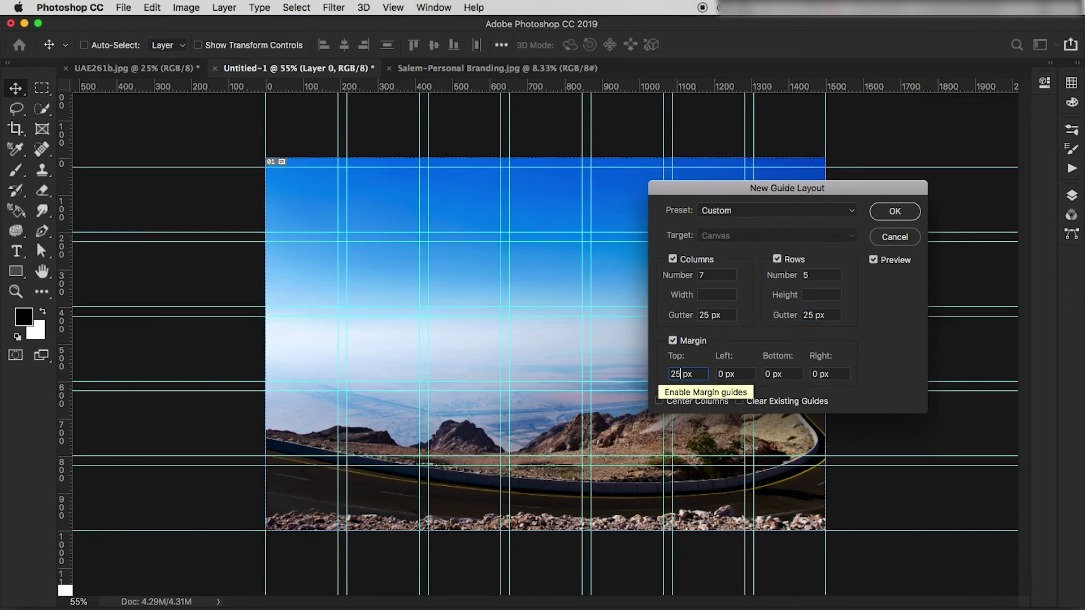
pyautogui.press('Tab')
pyautogui.write('25')
pyautogui.press('Tab')
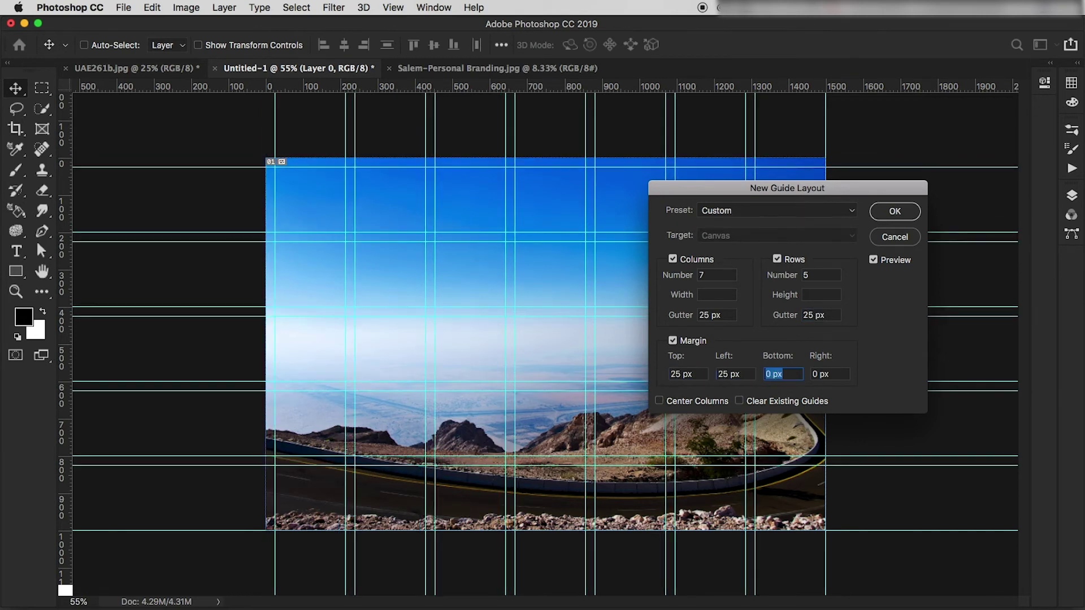
pyautogui.write('25')
pyautogui.press('Tab')
pyautogui.write('25')
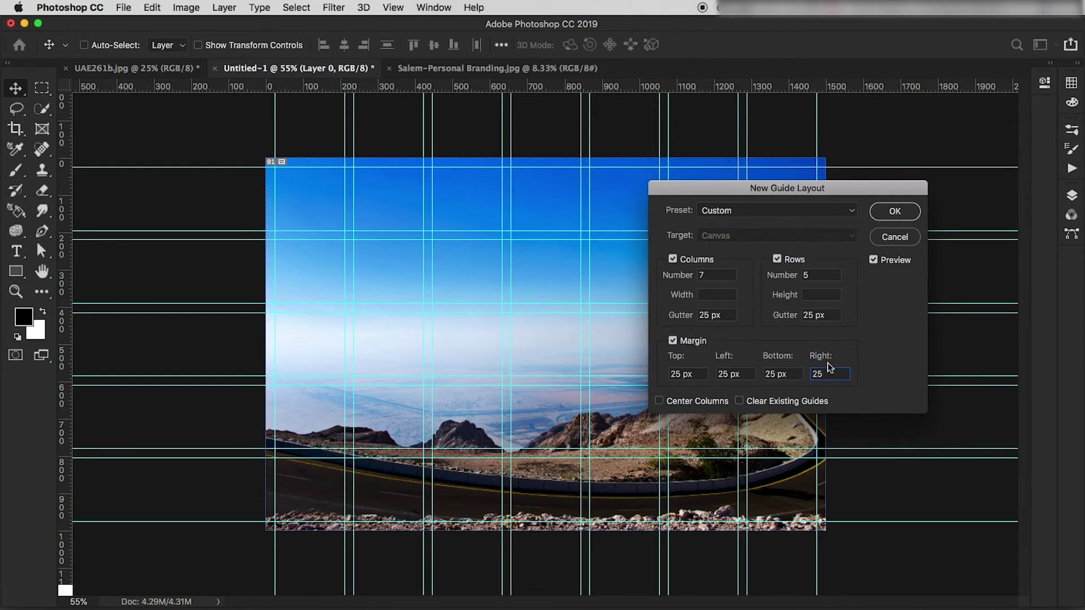
# Clear all four margin values and both gutter values in the guide layout
pyautogui.doubleClick(819, 374)
pyautogui.press('BackSpace')
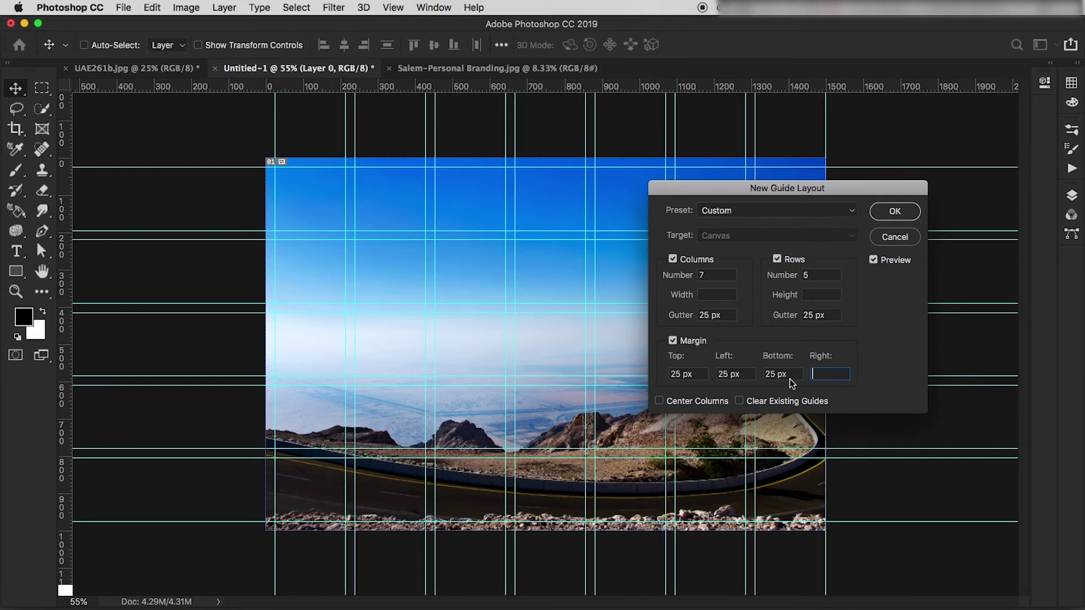
pyautogui.doubleClick(777, 374)
pyautogui.press('BackSpace')
pyautogui.doubleClick(730, 374)
pyautogui.press('BackSpace')
pyautogui.doubleClick(690, 374)
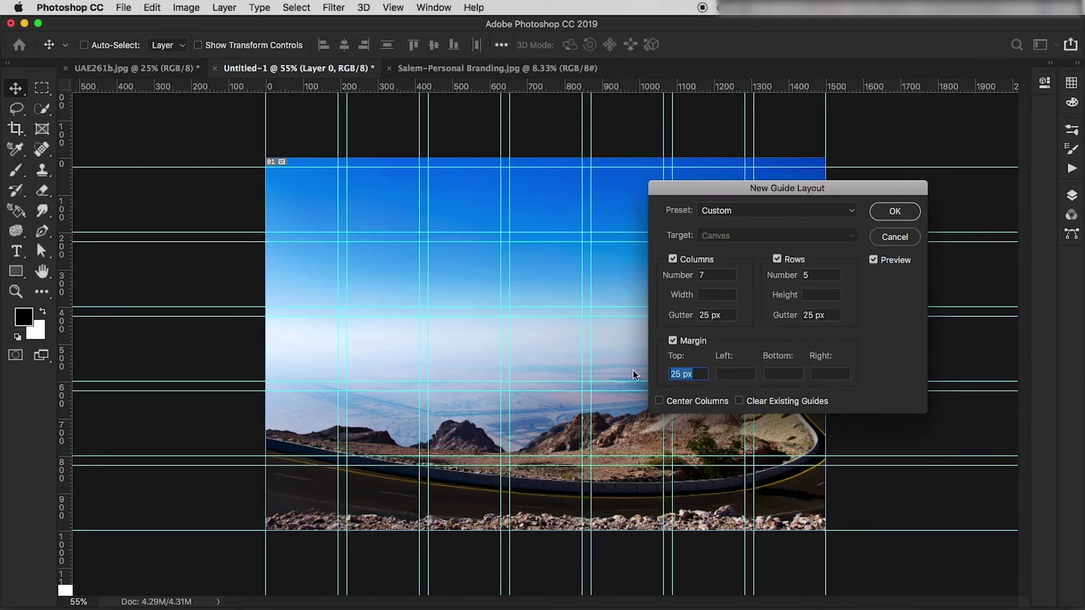
pyautogui.press('BackSpace')
pyautogui.doubleClick(819, 315)
pyautogui.press('BackSpace')
pyautogui.doubleClick(712, 315)
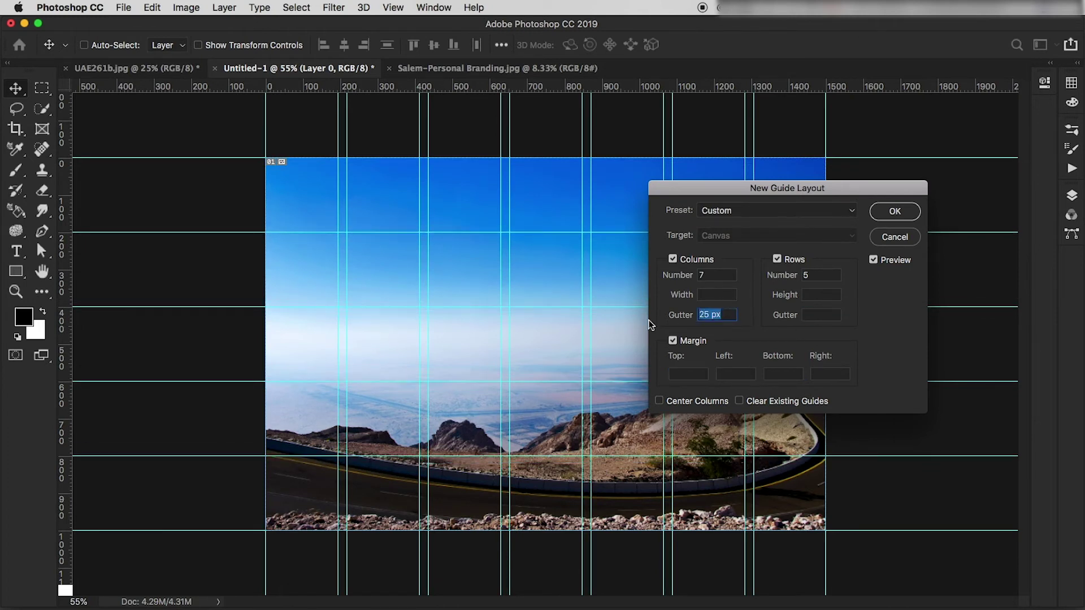
pyautogui.press('BackSpace')
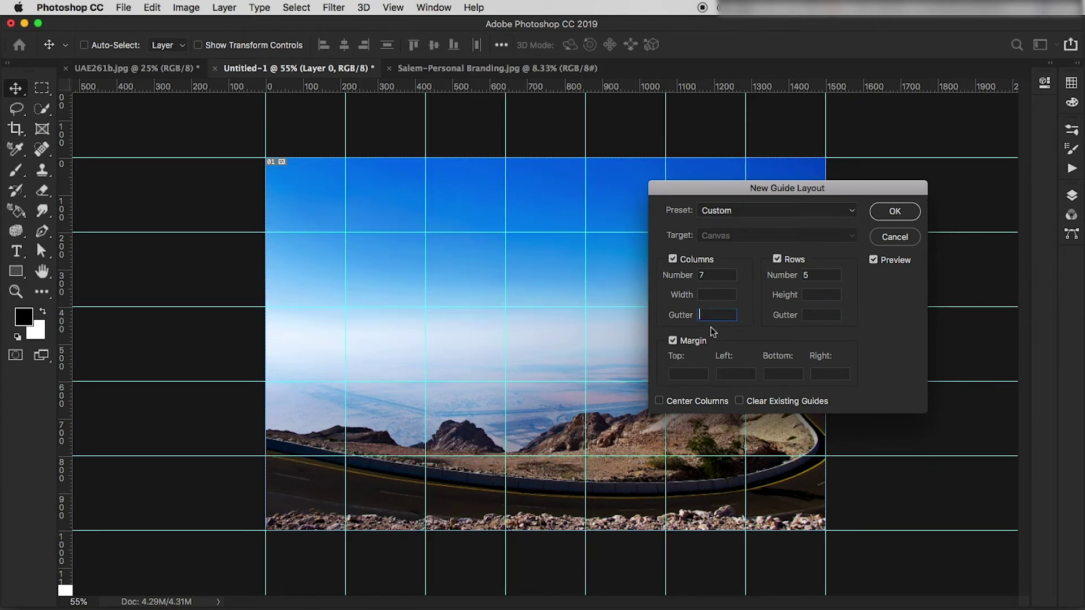
# Change the layout to 3 columns and 2 rows
pyautogui.doubleClick(707, 275)
pyautogui.write('3')
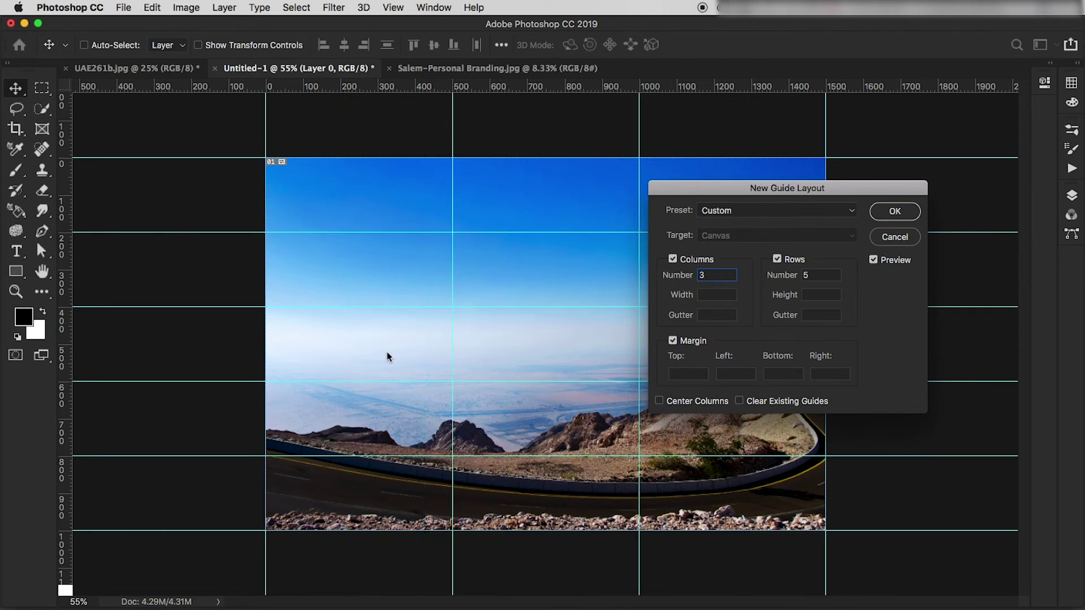
pyautogui.doubleClick(808, 275)
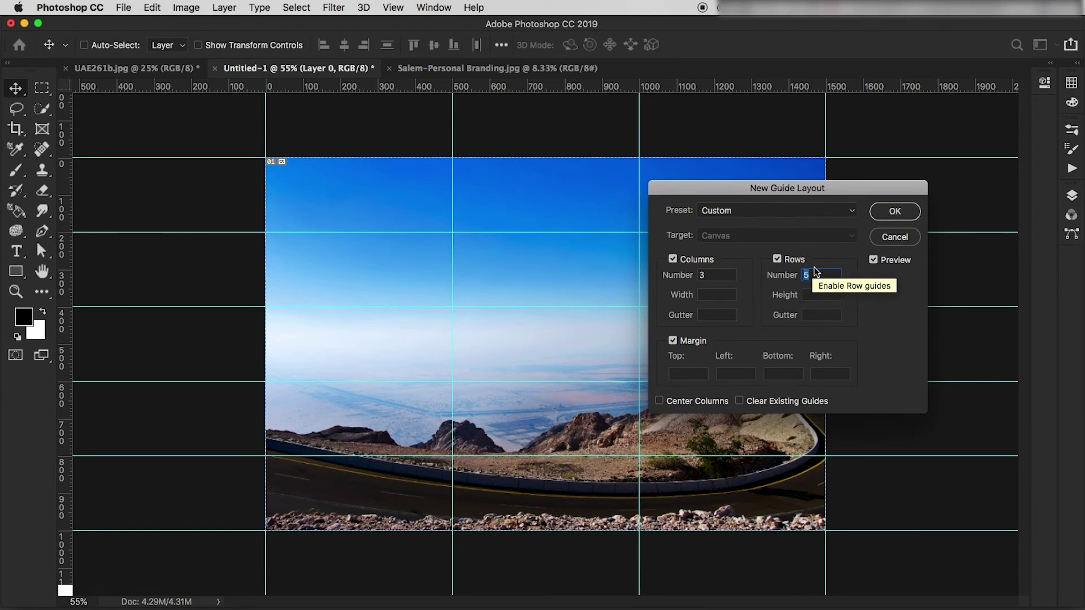
pyautogui.write('2')
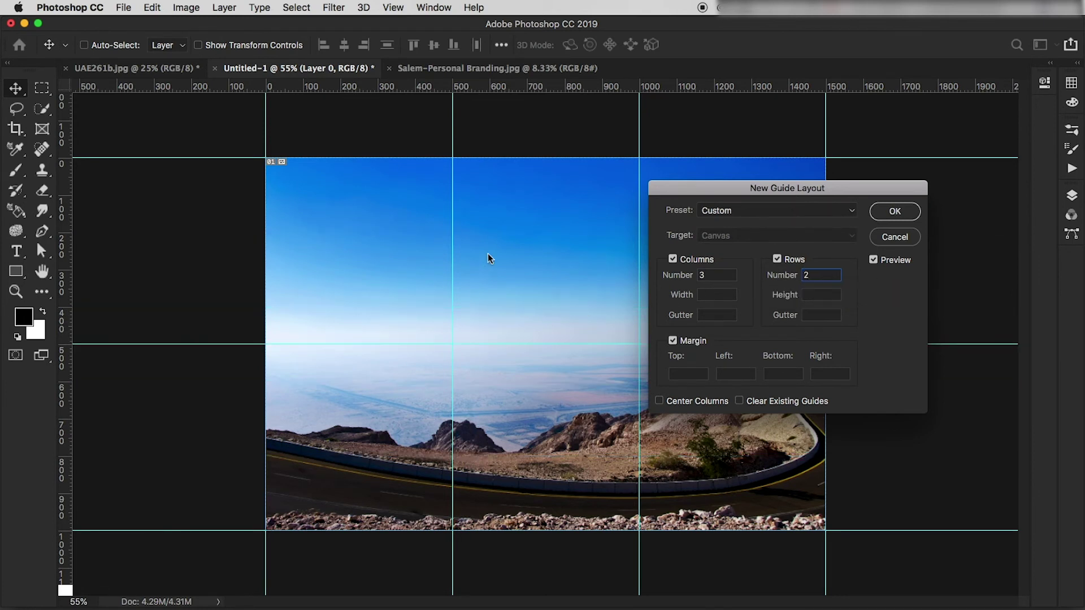
# Apply the 3×2 guide layout and generate slices 01–06 with Slices From Guides
pyautogui.click(890, 218)
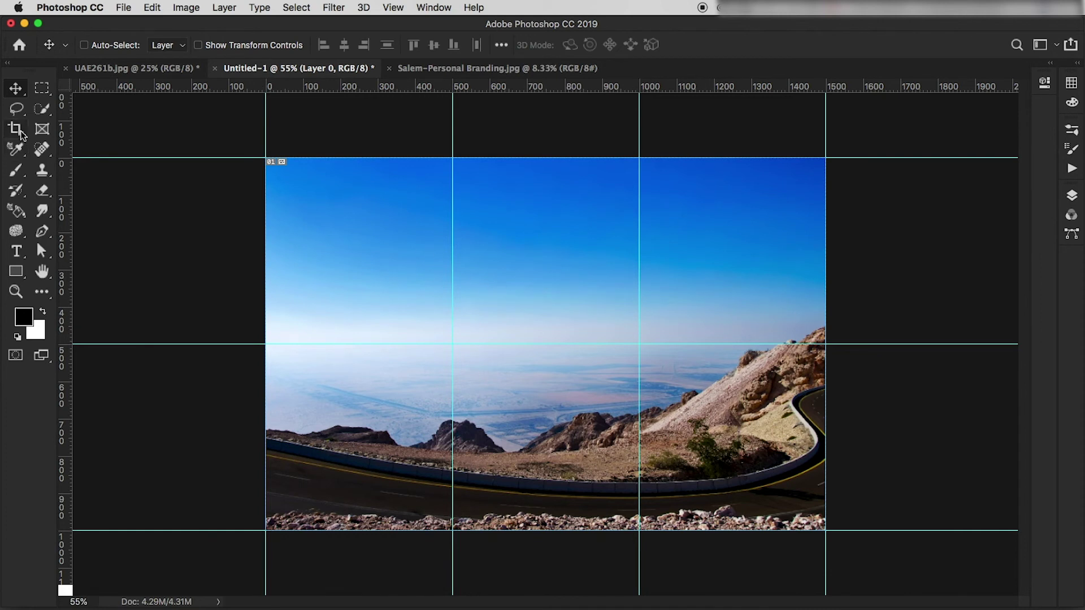
pyautogui.moveTo(15, 128); pyautogui.dragTo(90, 153)
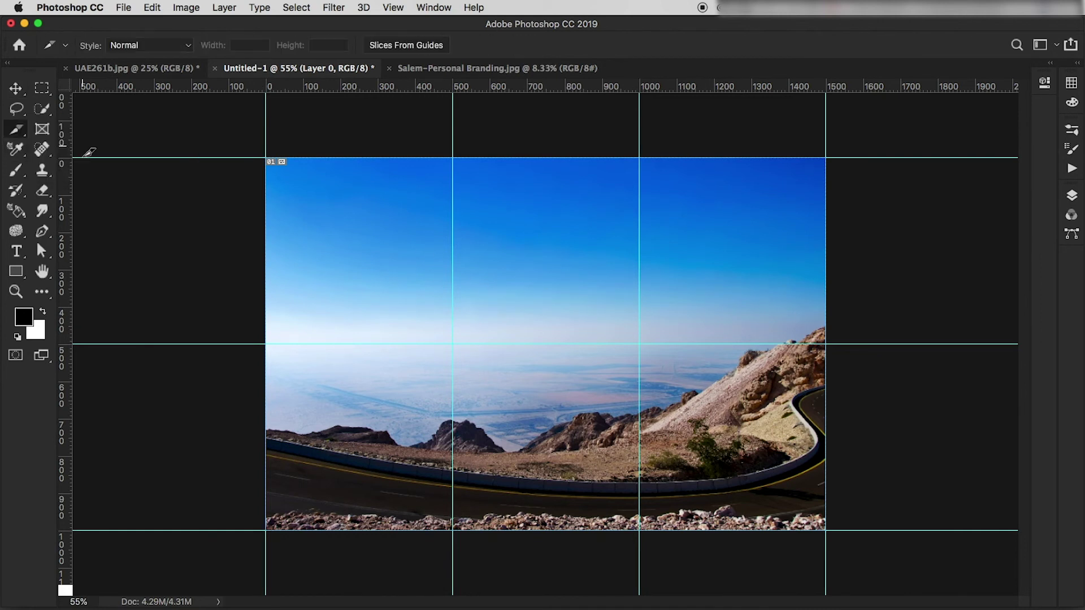
pyautogui.click(407, 45)
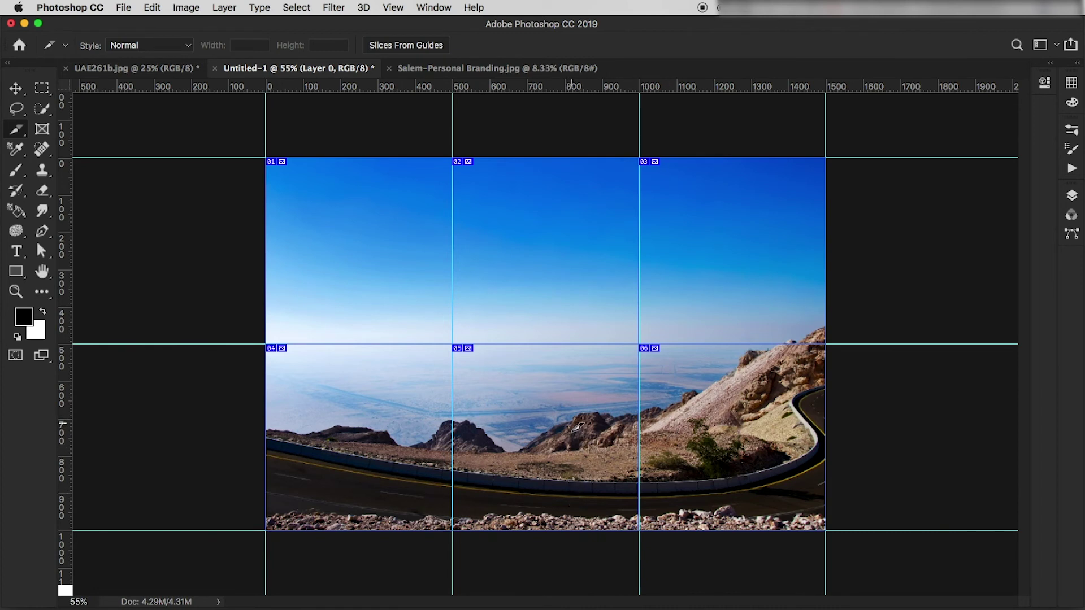
# With the Slice Select Tool, select slices 06, 05 and 04 and drag them upward
pyautogui.click(16, 129)
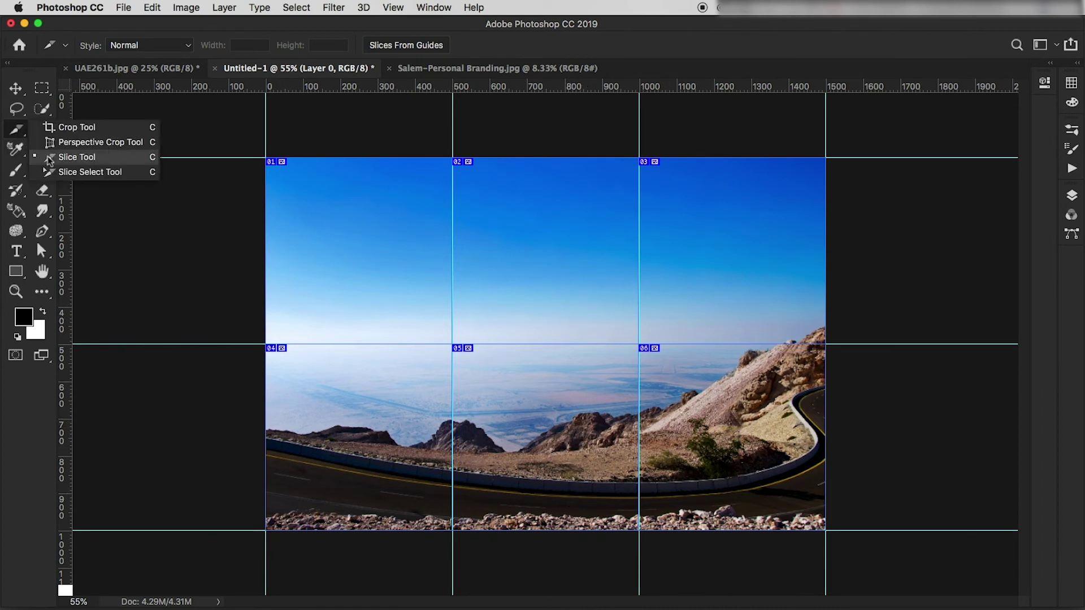
pyautogui.click(88, 172)
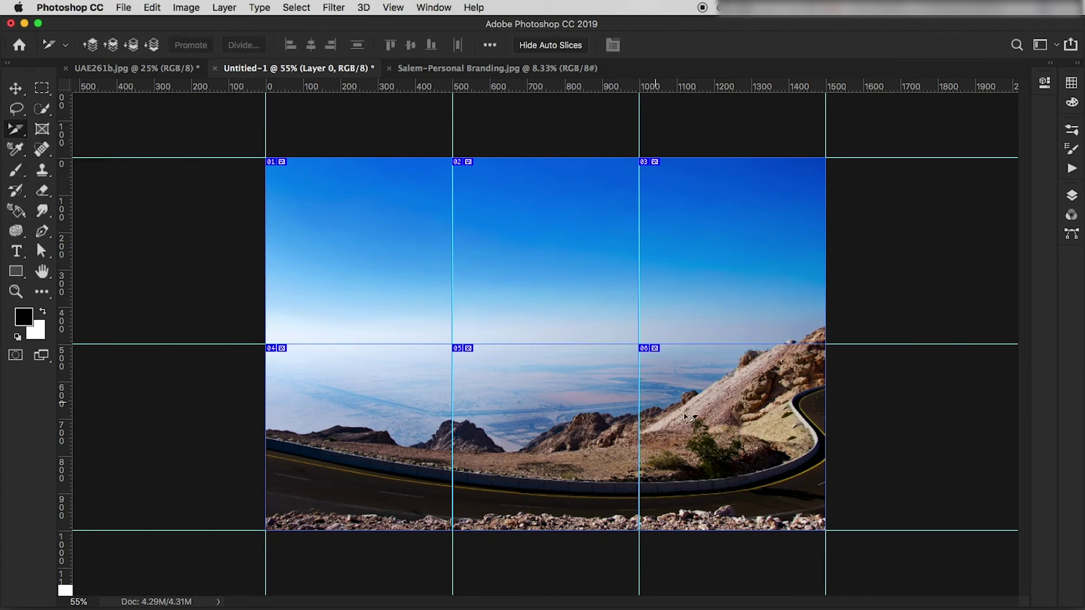
pyautogui.click(729, 423)
pyautogui.keyDown('shift'); pyautogui.click(572, 415); pyautogui.keyUp('shift')
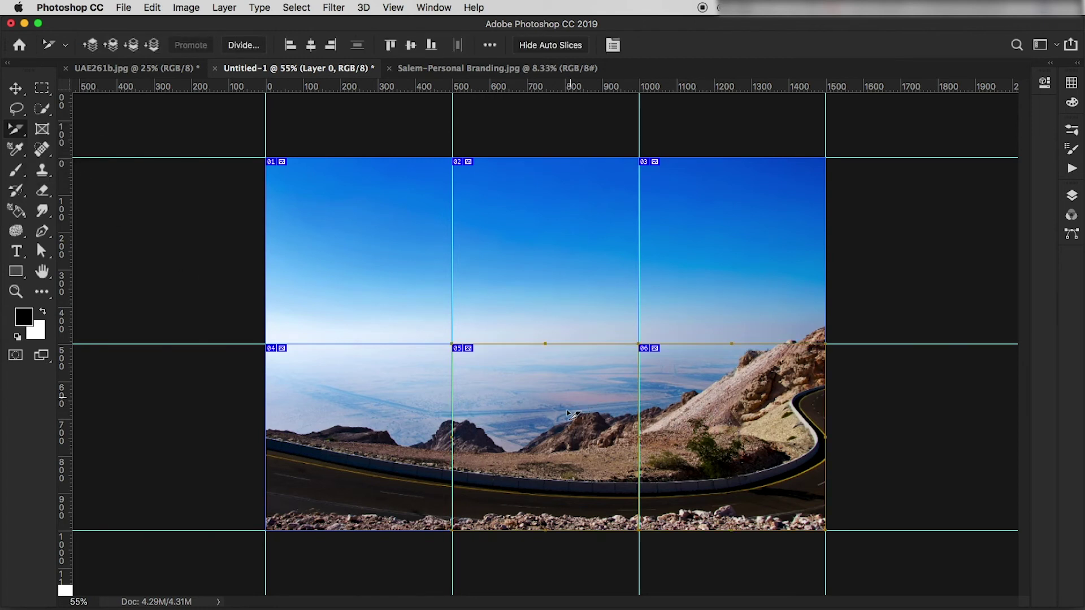
pyautogui.keyDown('shift'); pyautogui.click(407, 416); pyautogui.keyUp('shift')
pyautogui.moveTo(727, 438); pyautogui.dragTo(726, 415)
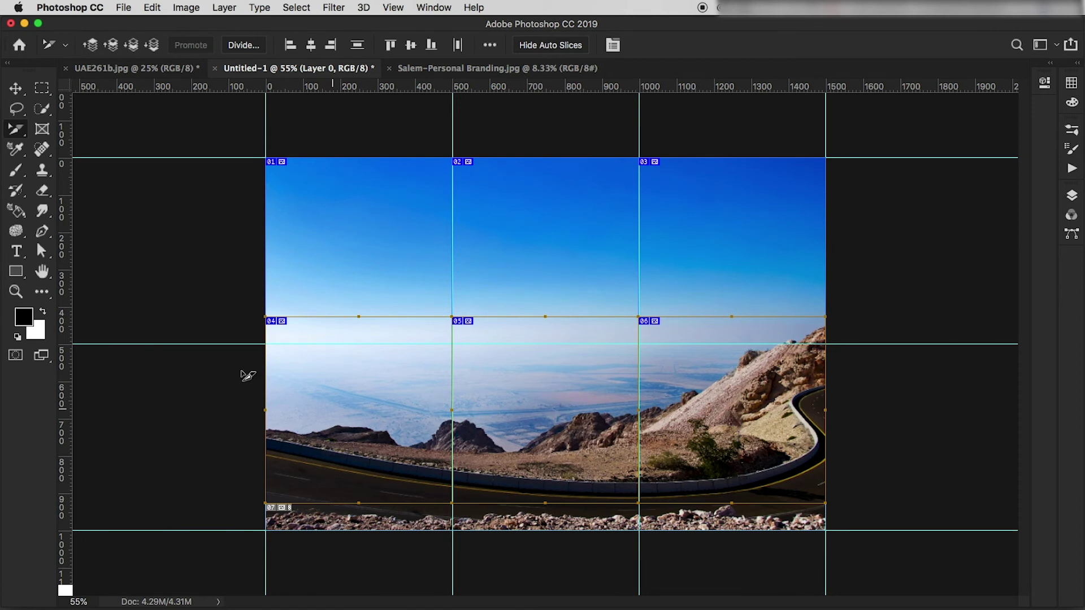
# Open Save for Web (Legacy), zoom previews out to 12.5%, and select the Original pane
pyautogui.click(123, 8)
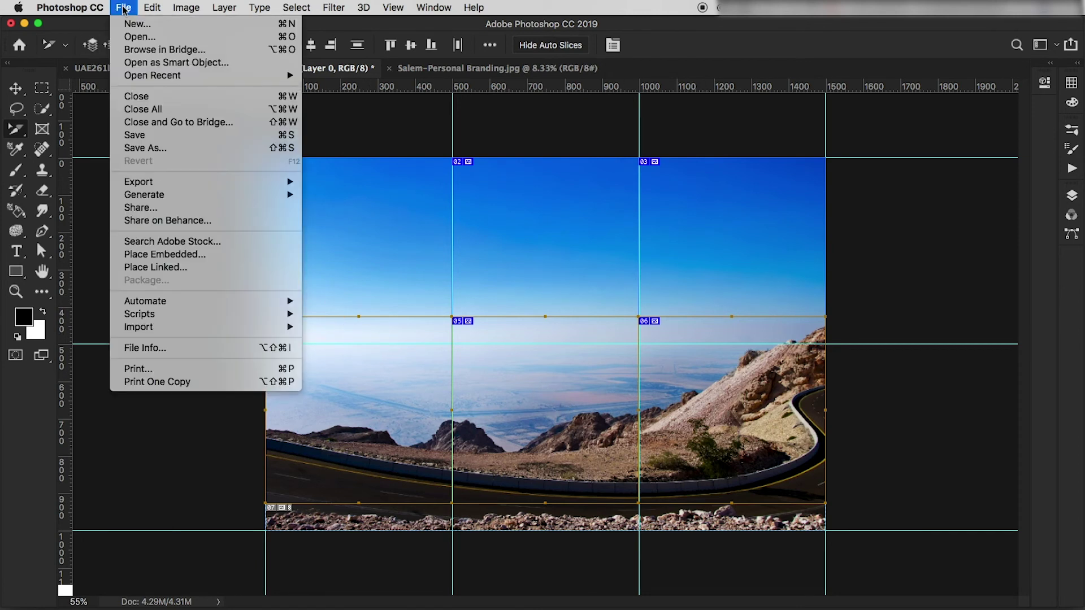
pyautogui.moveTo(153, 185)
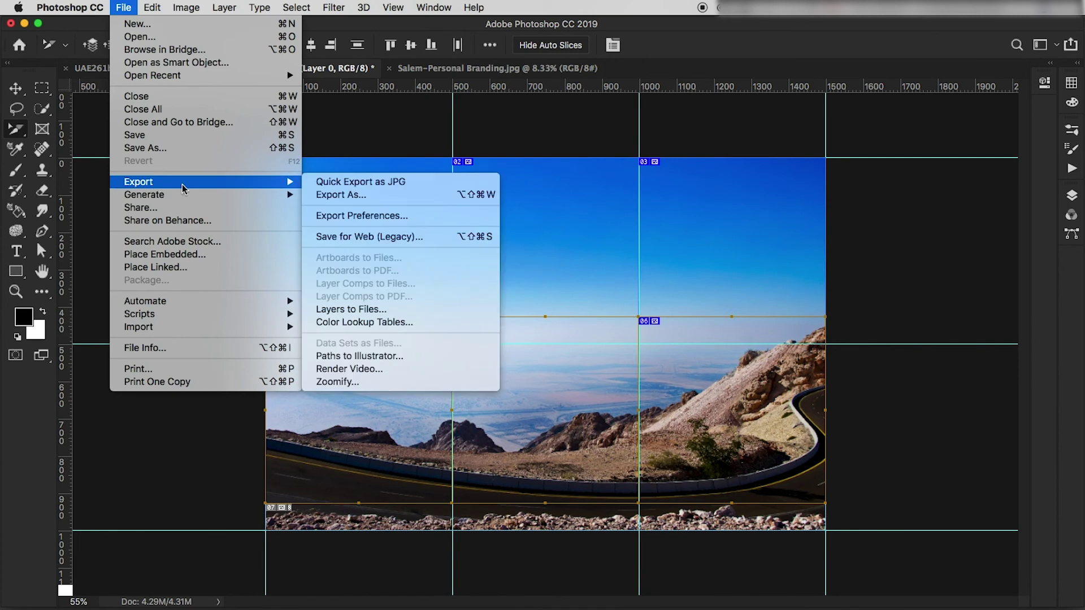
pyautogui.click(341, 236)
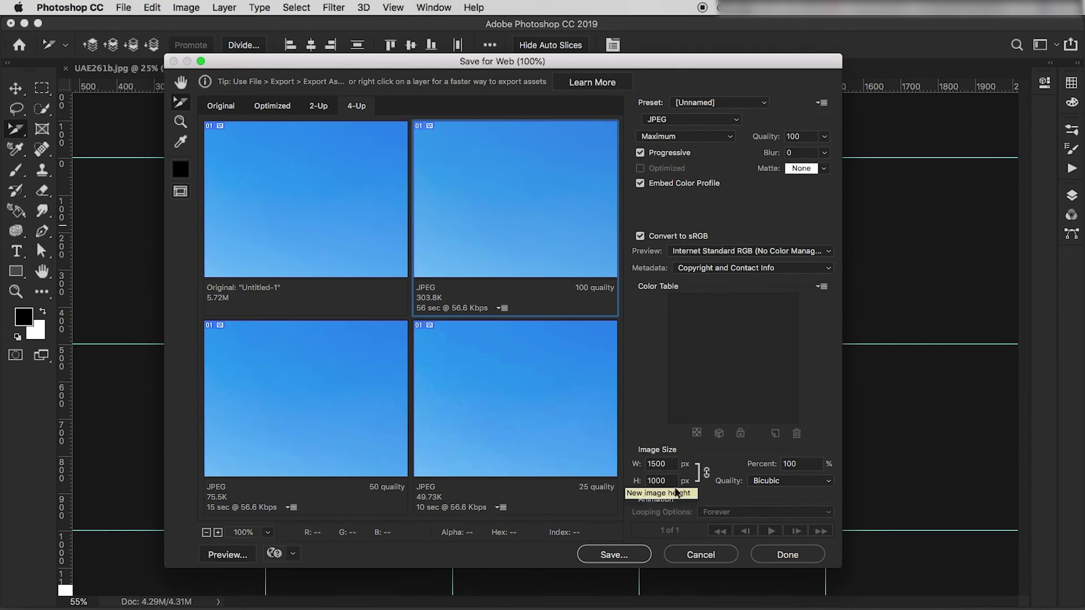
pyautogui.click(205, 533)
pyautogui.click(206, 532)
pyautogui.click(206, 532)
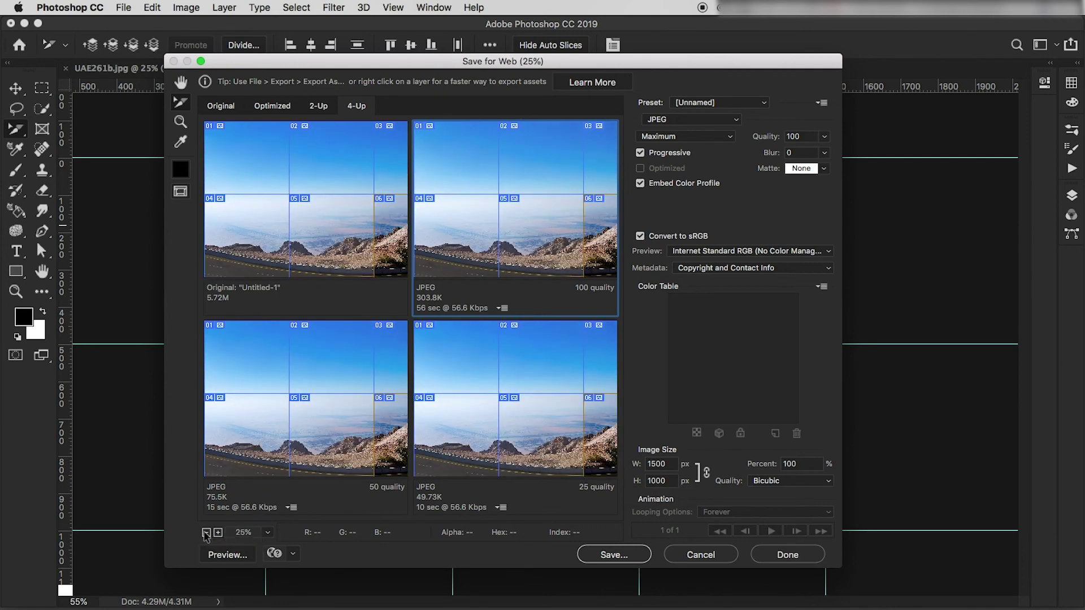
pyautogui.click(206, 533)
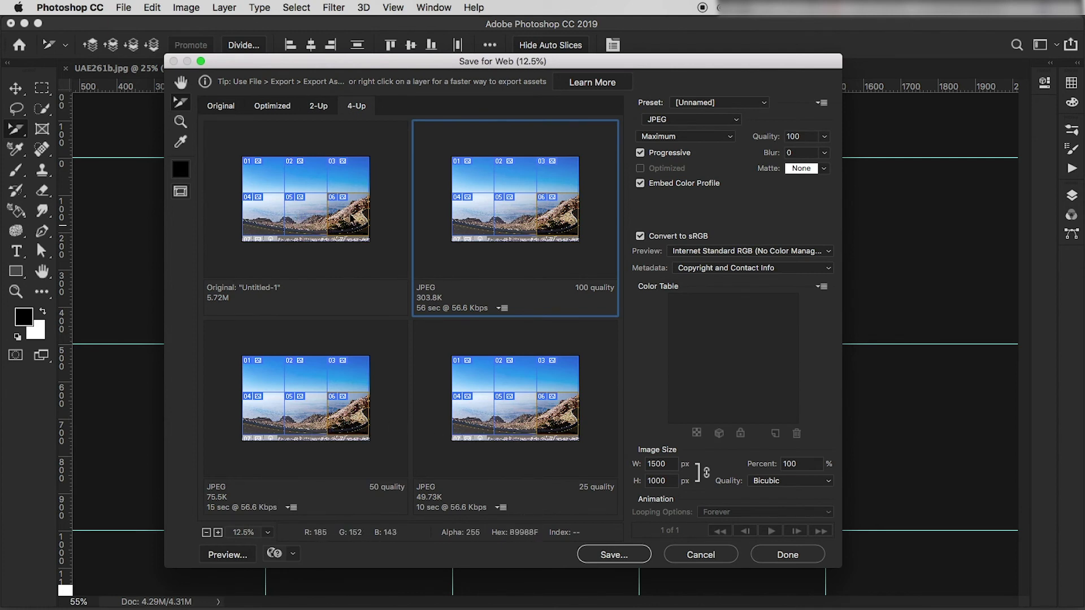
pyautogui.click(301, 216)
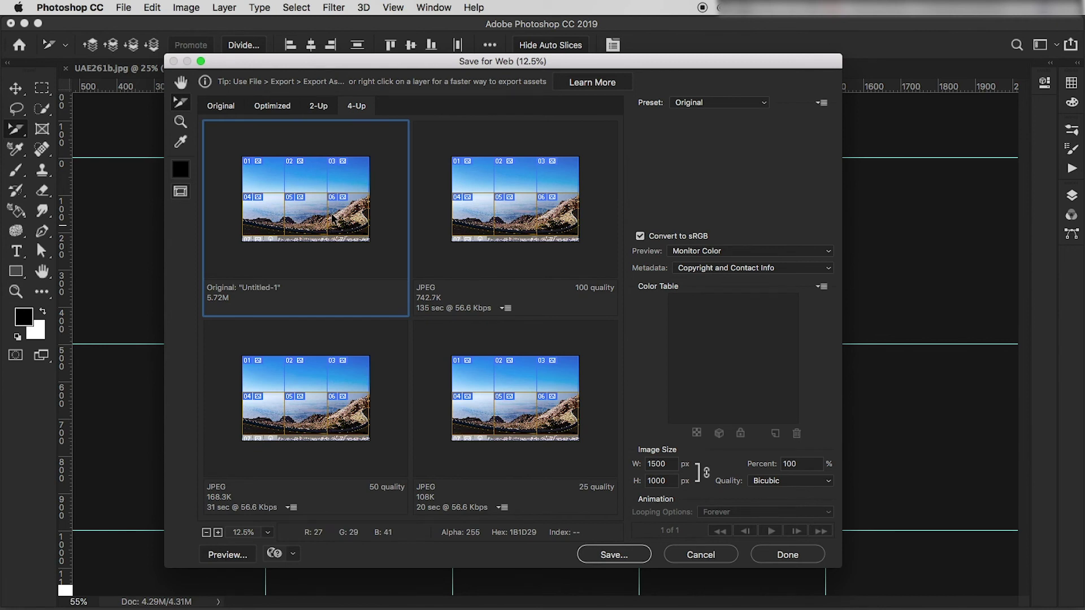
# In the save dialog, set Format to Images Only and Slices to Selected Slices
pyautogui.click(634, 555)
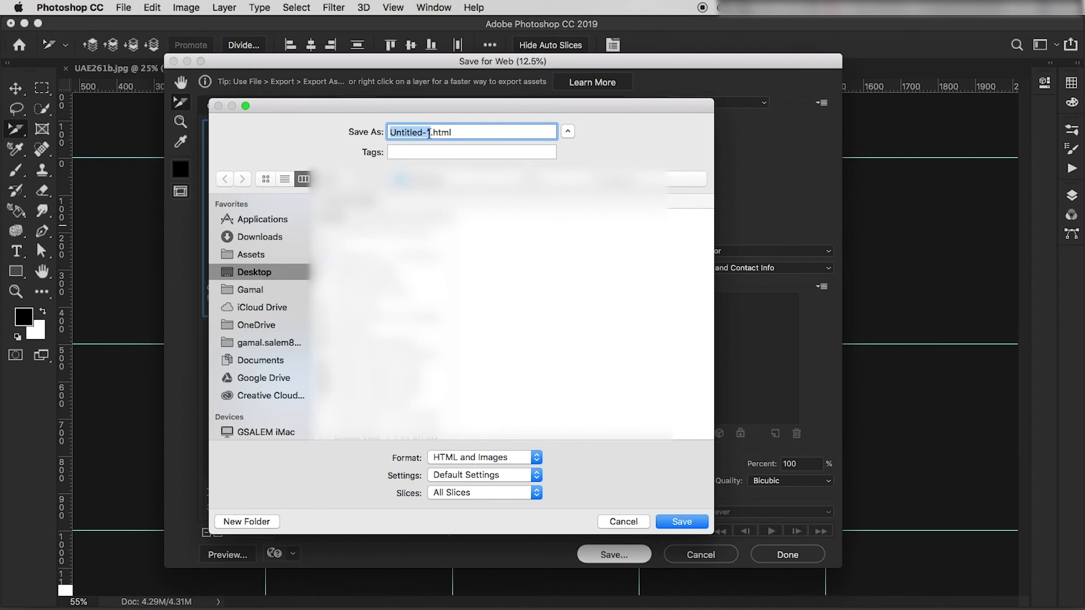
pyautogui.click(537, 461)
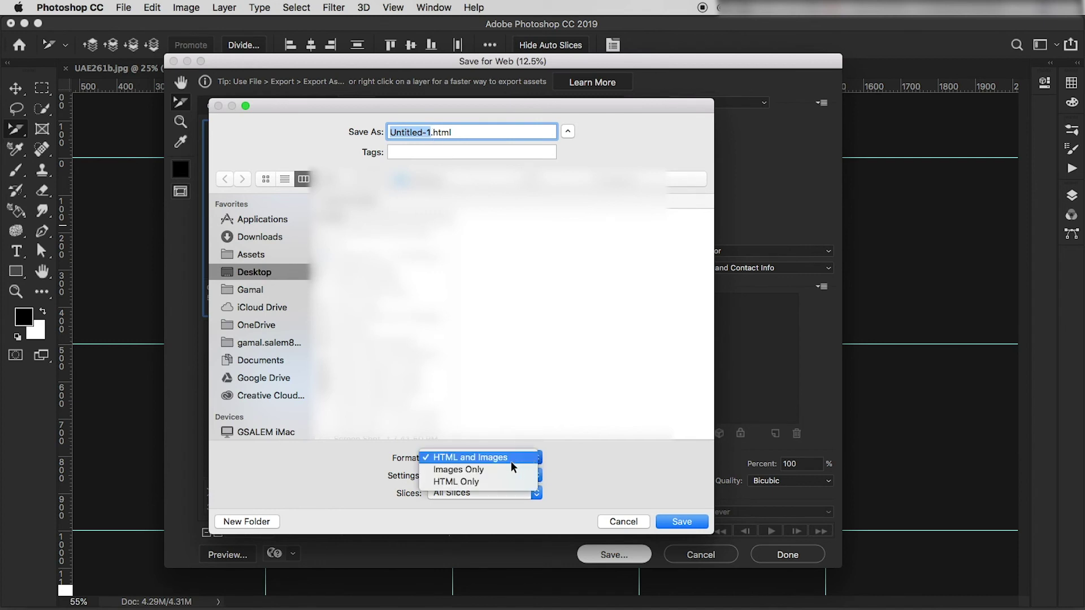
pyautogui.click(500, 465)
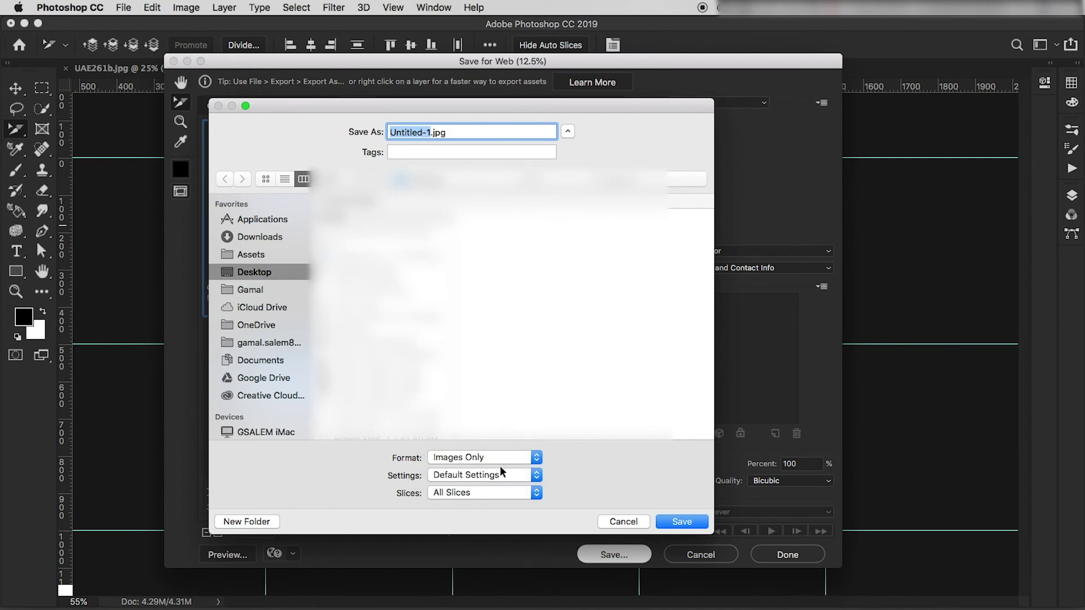
pyautogui.click(537, 494)
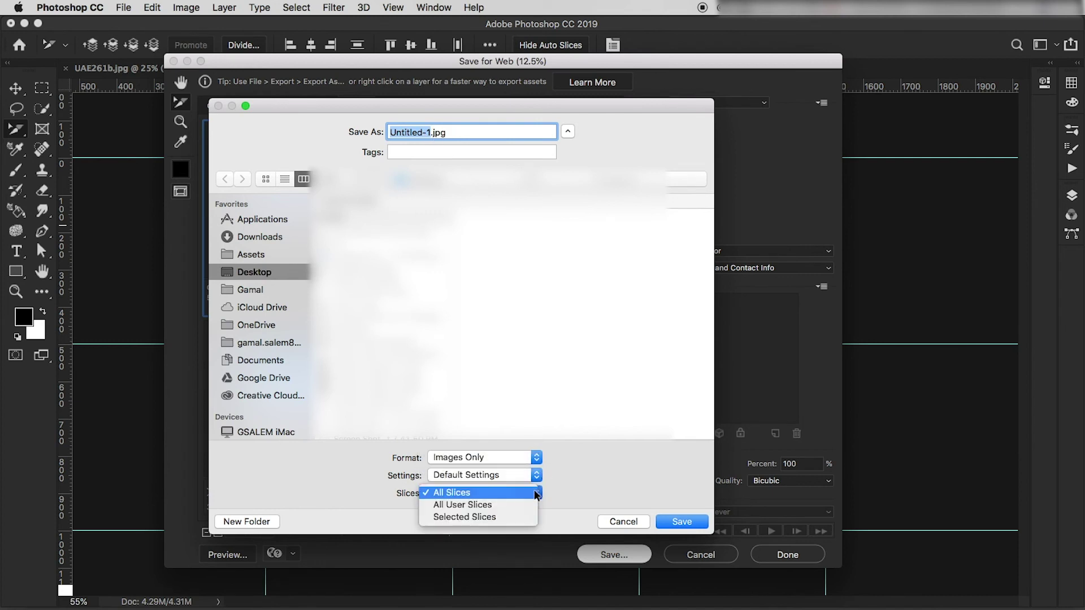
pyautogui.click(481, 518)
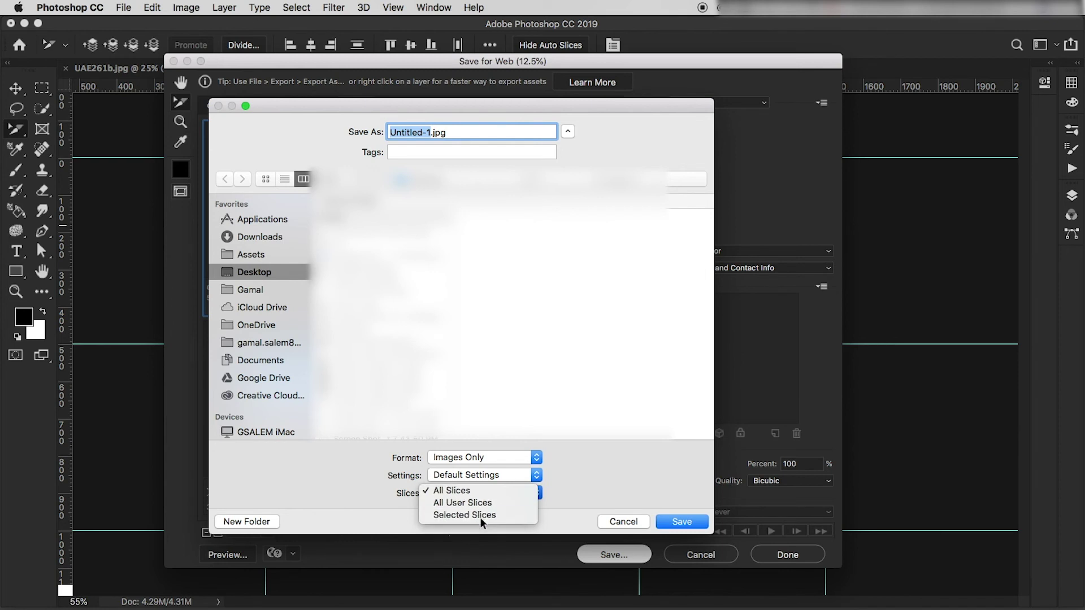
# Create a TEST folder on the Desktop and save the slices there as Untitled-1.jpg
pyautogui.click(244, 521)
pyautogui.write('TEST')
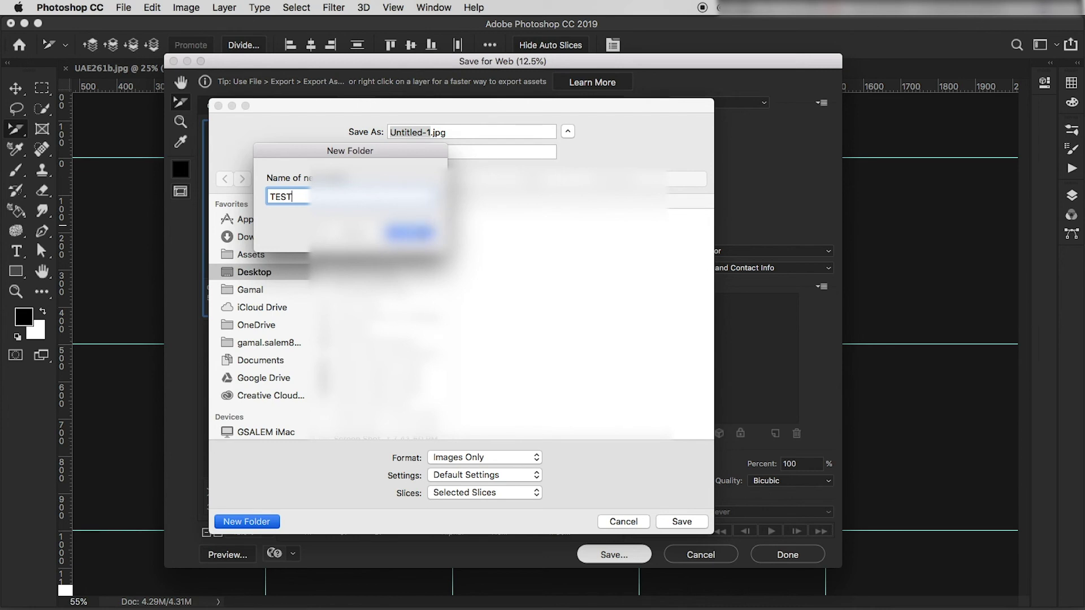
pyautogui.press('Return')
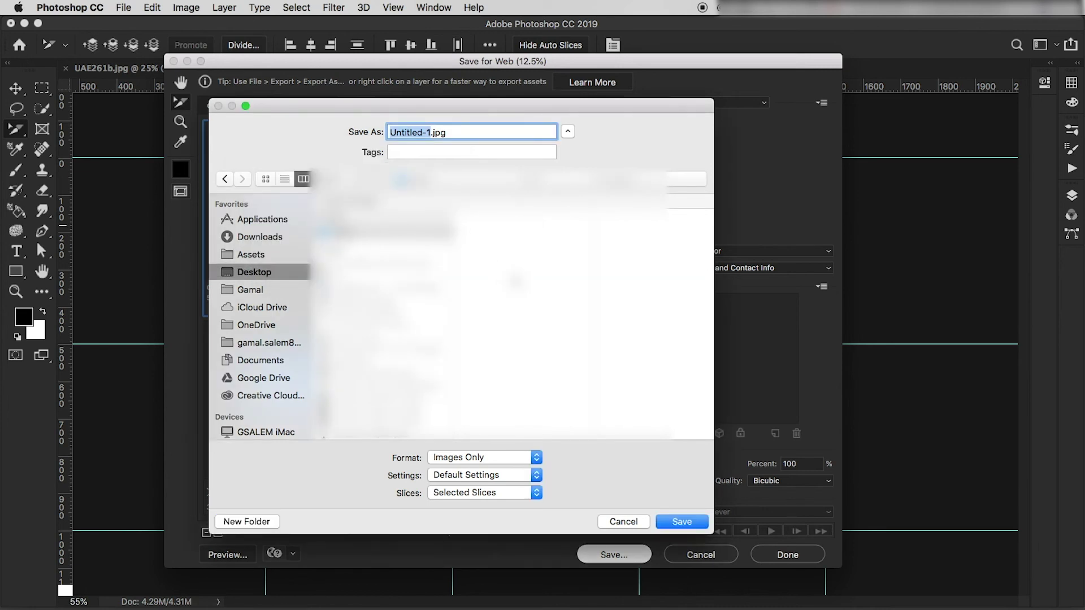
pyautogui.click(686, 524)
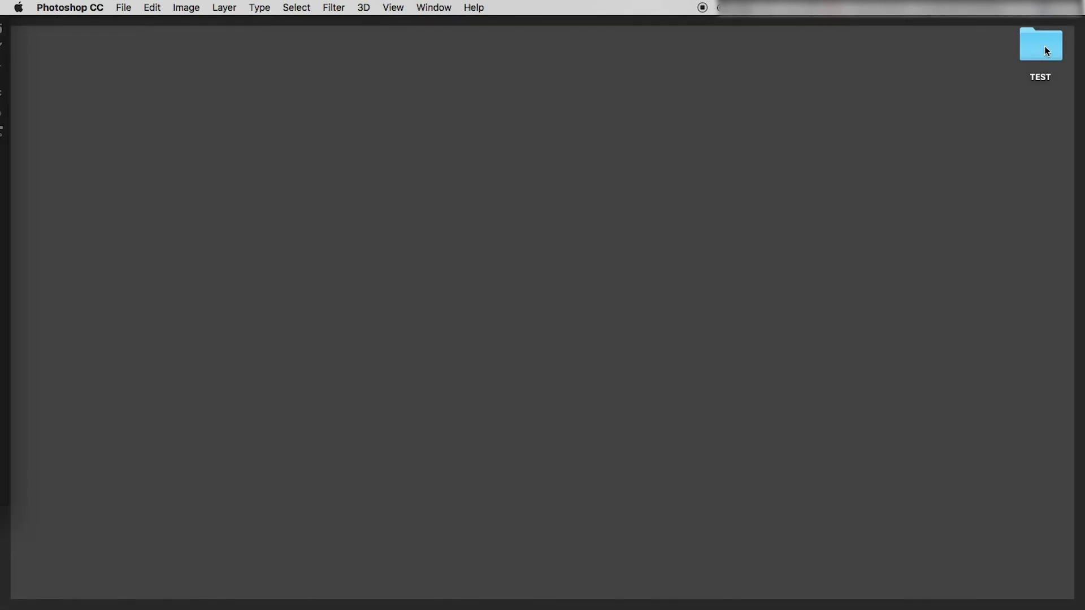
pyautogui.click(1043, 49)
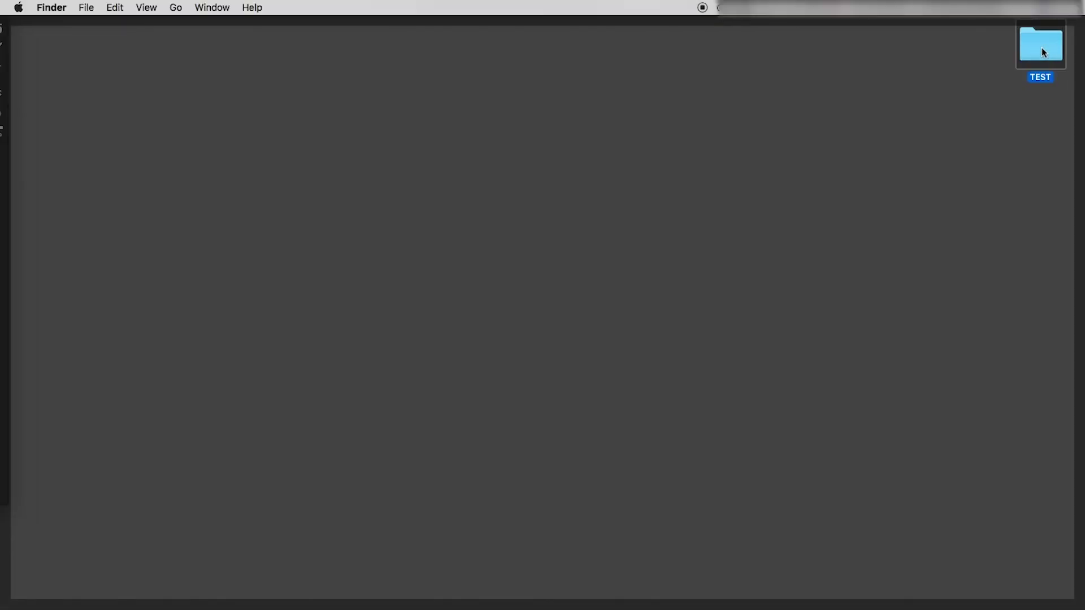
pyautogui.doubleClick(1043, 51)
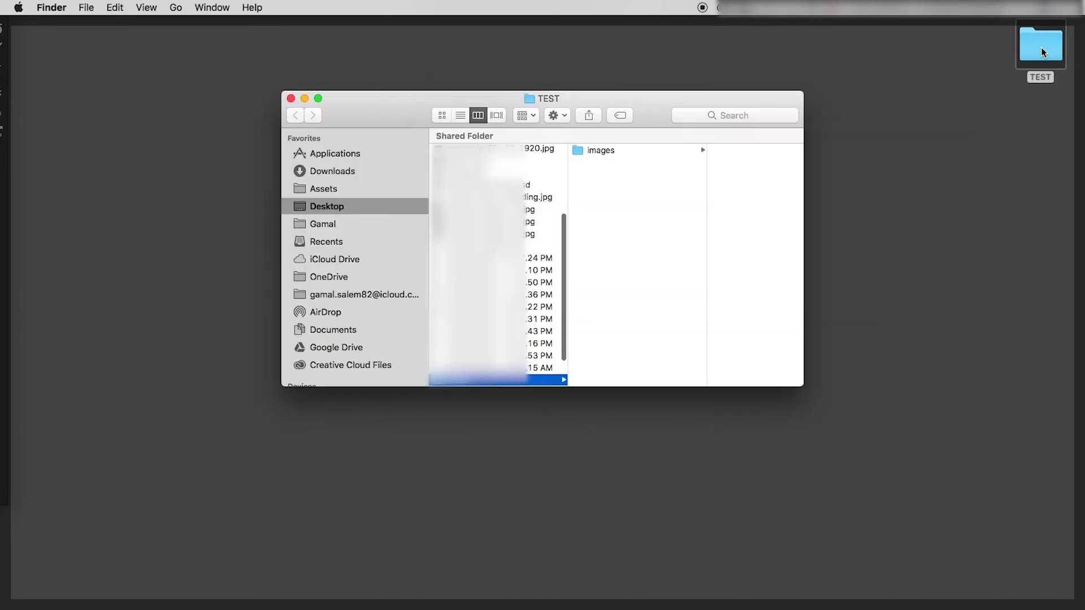
pyautogui.click(442, 115)
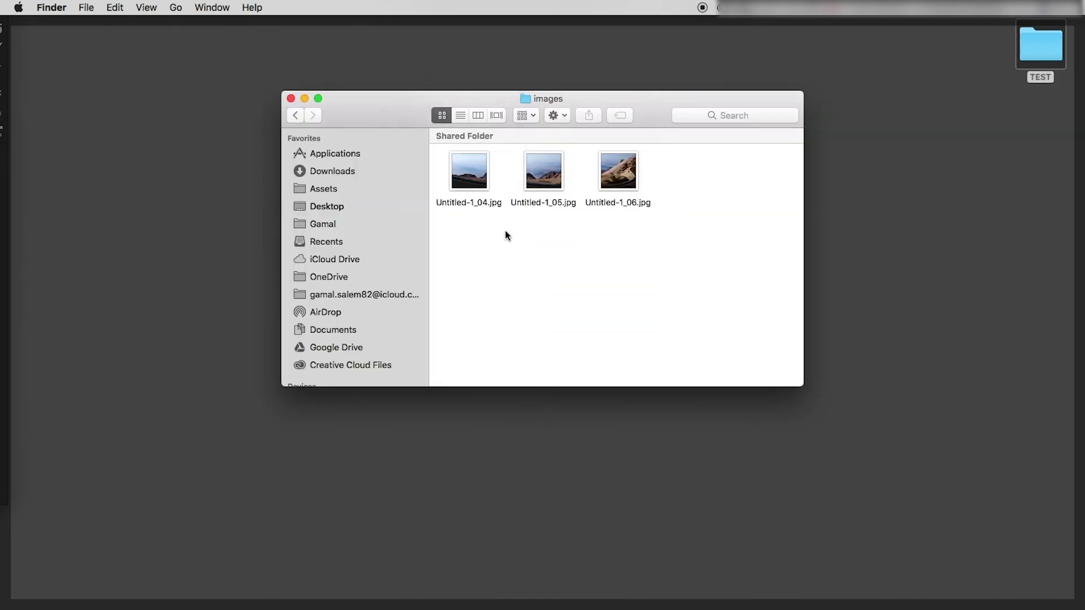
pyautogui.click(480, 184)
pyautogui.press('space')
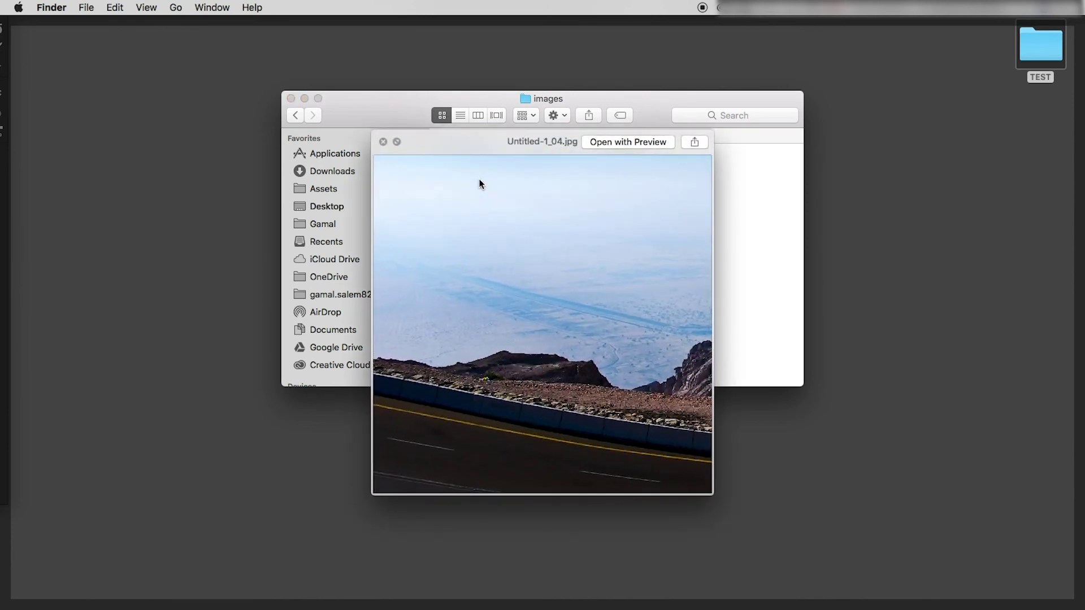
pyautogui.press('Right')
pyautogui.press('Right')
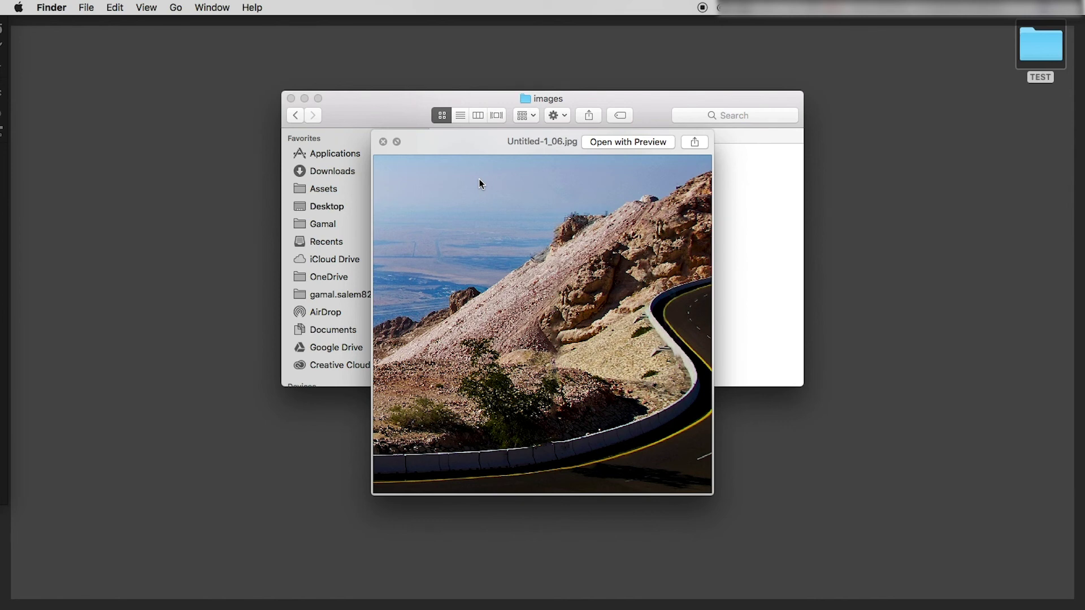
pyautogui.press('space')
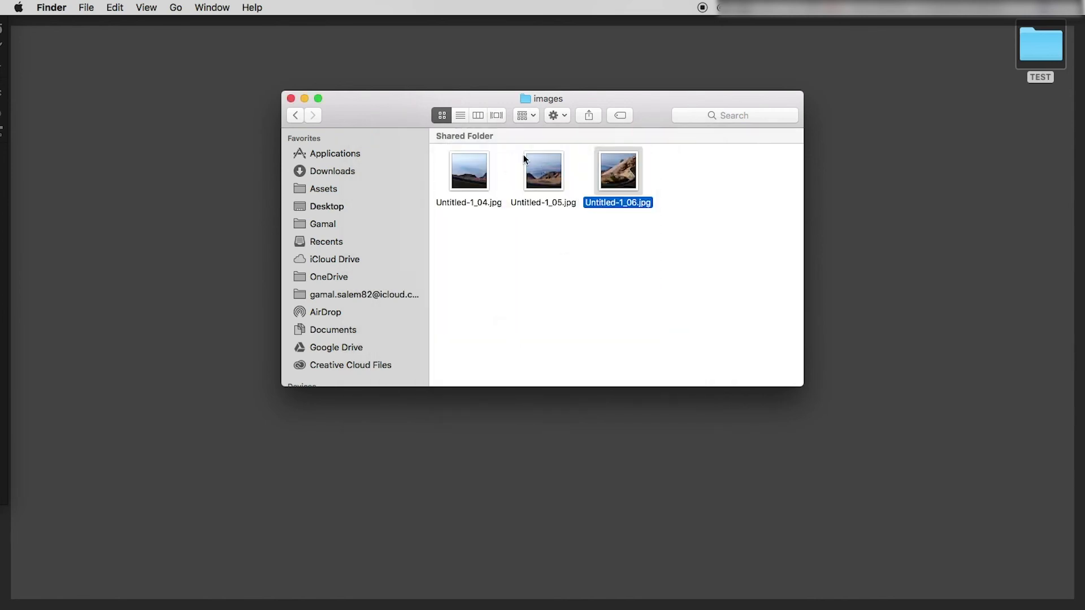
pyautogui.click(290, 98)
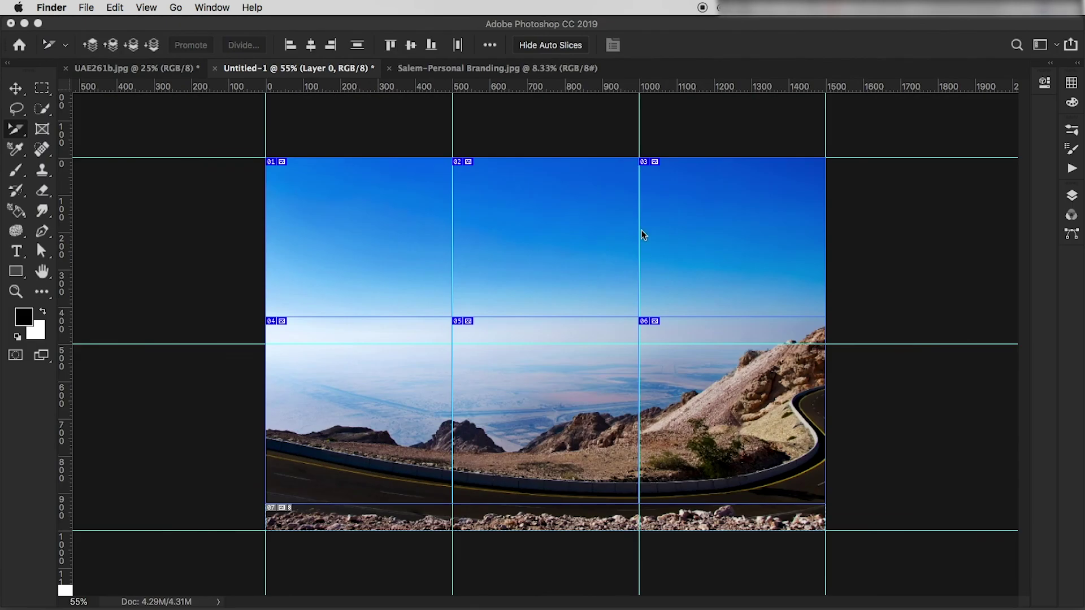
# Bring Salem-Personal Branding.jpg to the front and scroll through it at 100% zoom
pyautogui.click(492, 66)
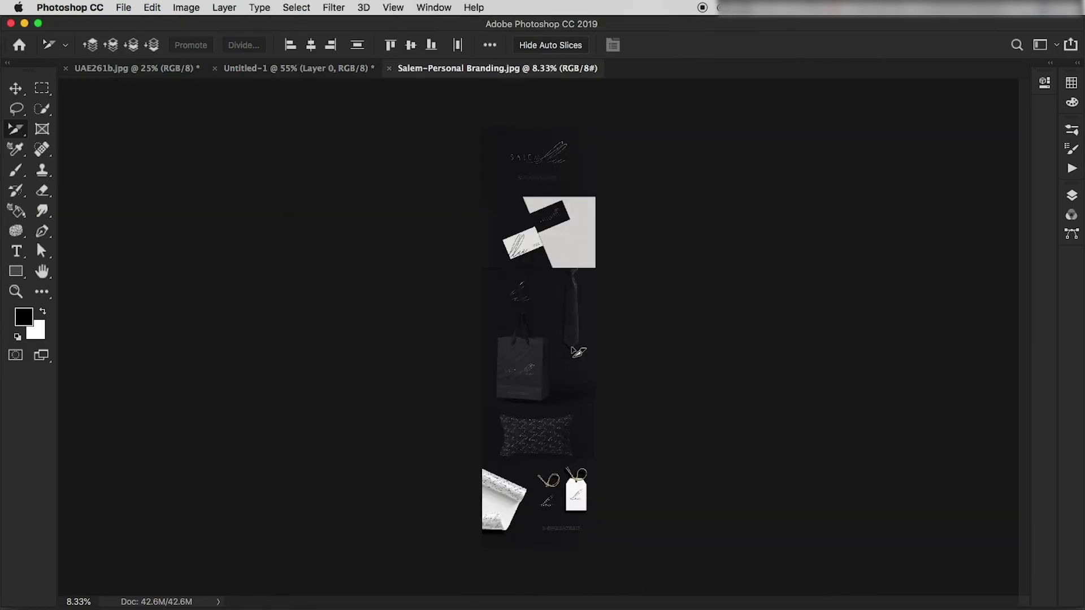
pyautogui.press('super+1')
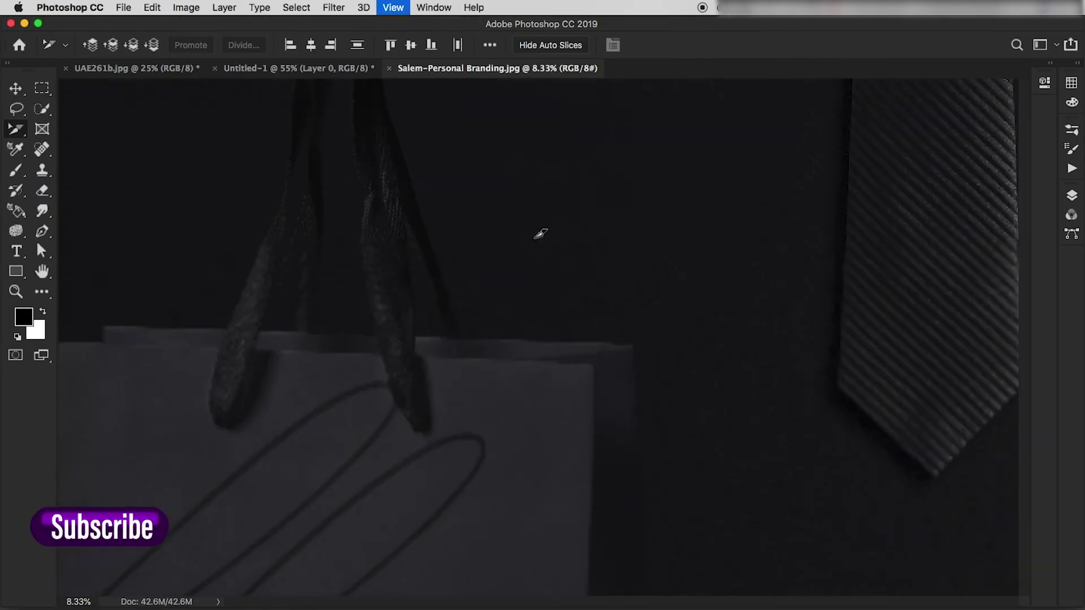
pyautogui.scroll(-6, 572, 348)
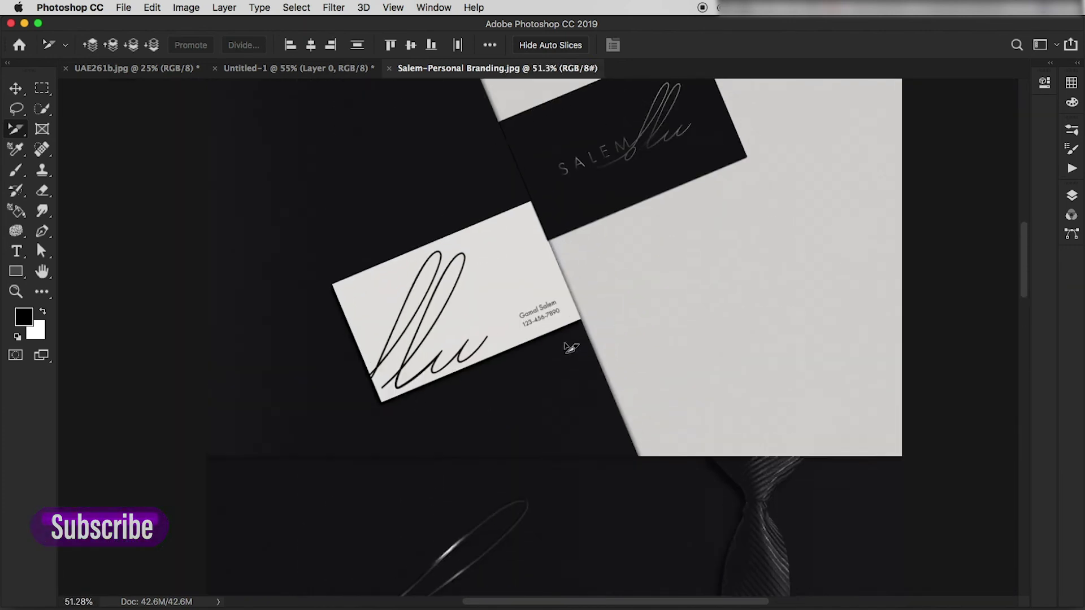
pyautogui.scroll(-2, 604, 339)
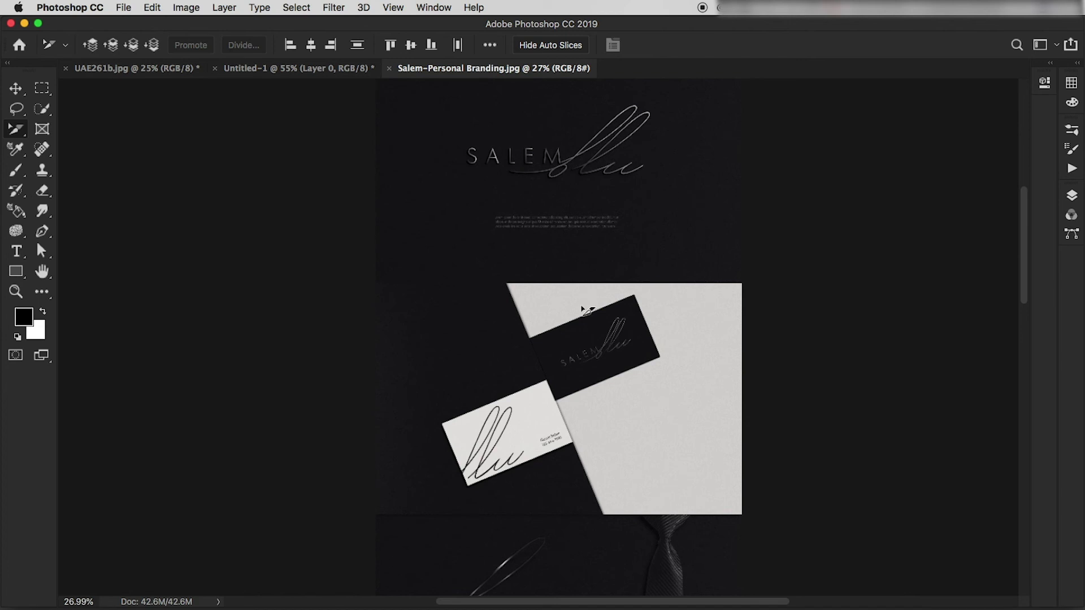
pyautogui.scroll(-10, 586, 314)
pyautogui.scroll(5, 586, 315)
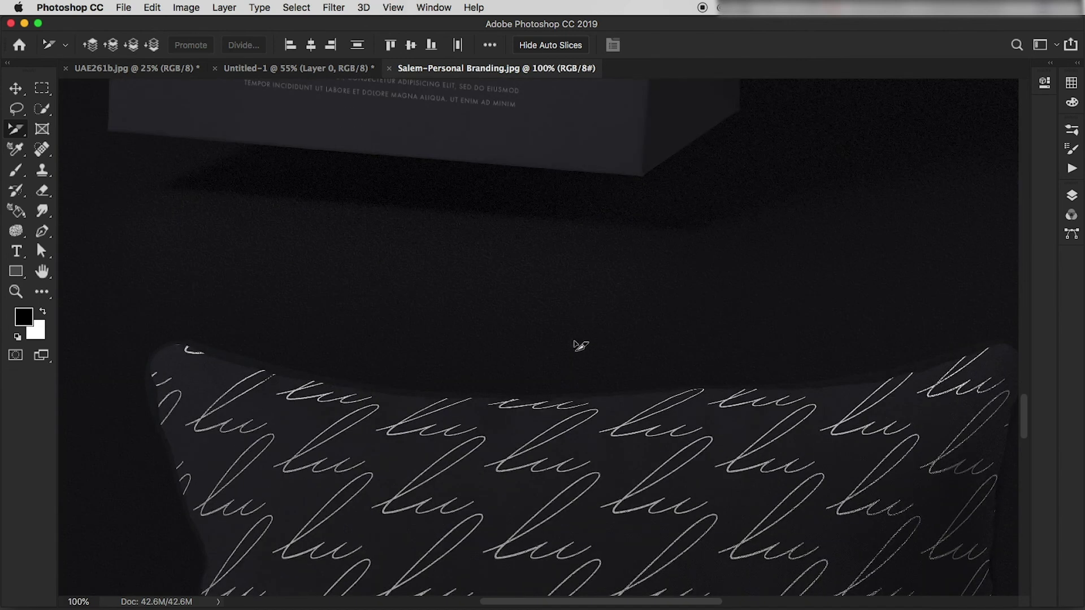
pyautogui.scroll(-8, 581, 344)
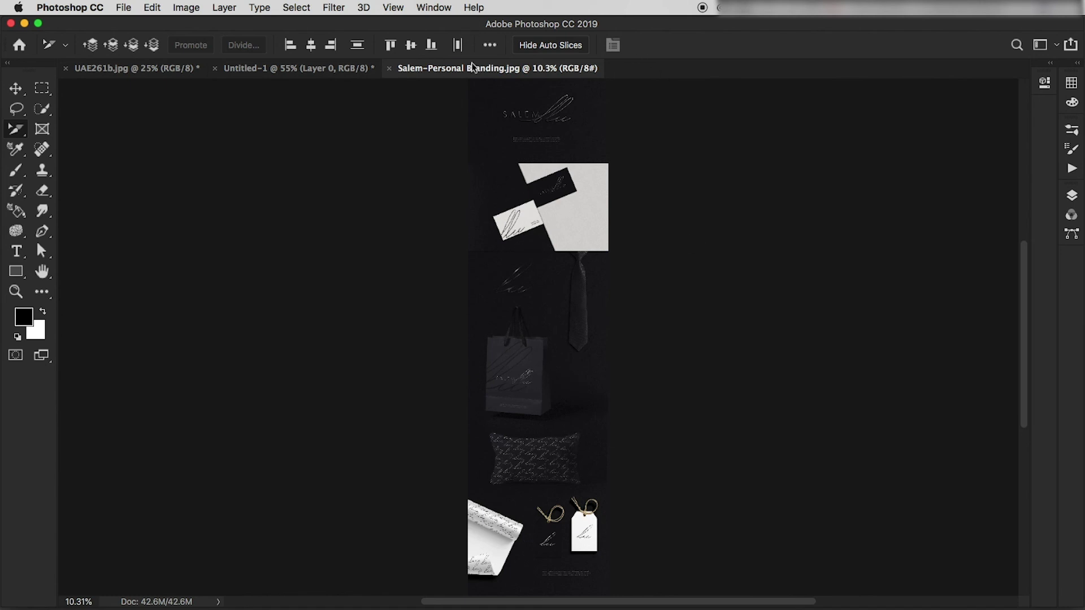
# Add a New Guide Layout of 1 column and 3 rows to the branding image
pyautogui.click(393, 8)
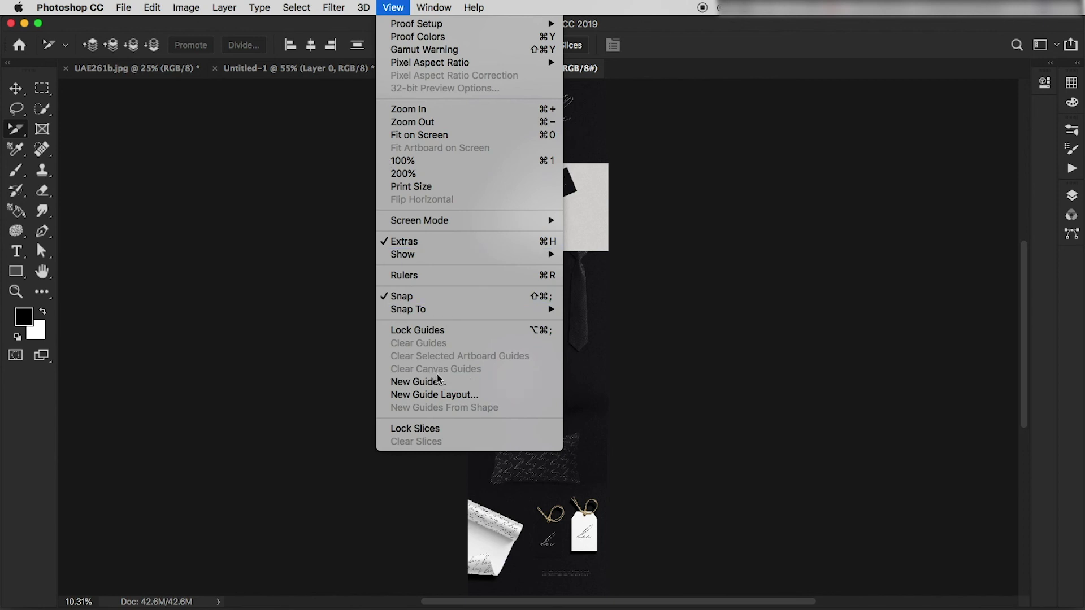
pyautogui.click(432, 396)
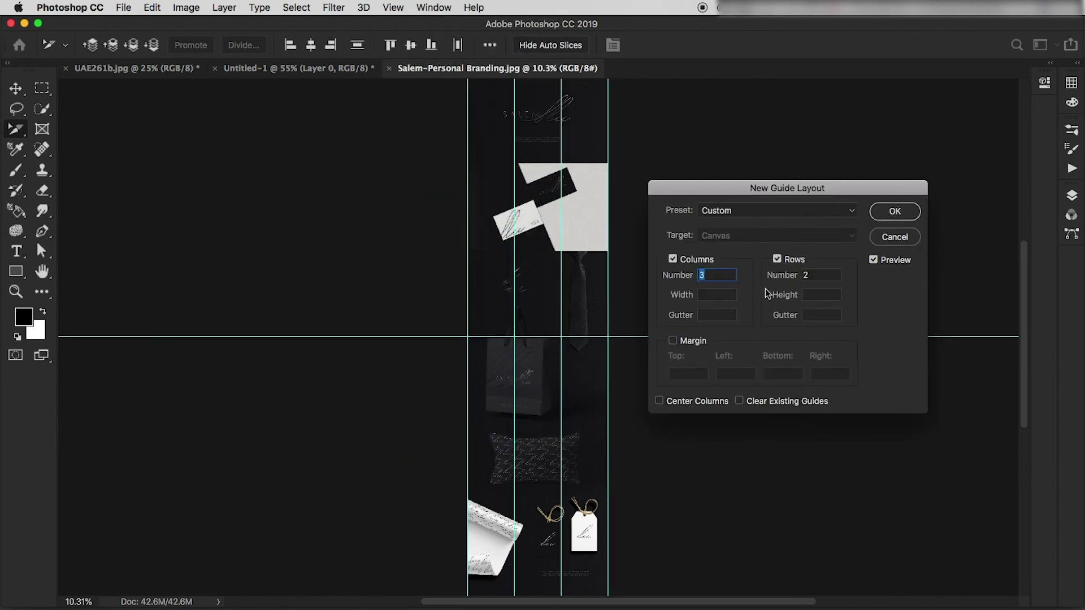
pyautogui.scroll(2, 559, 311)
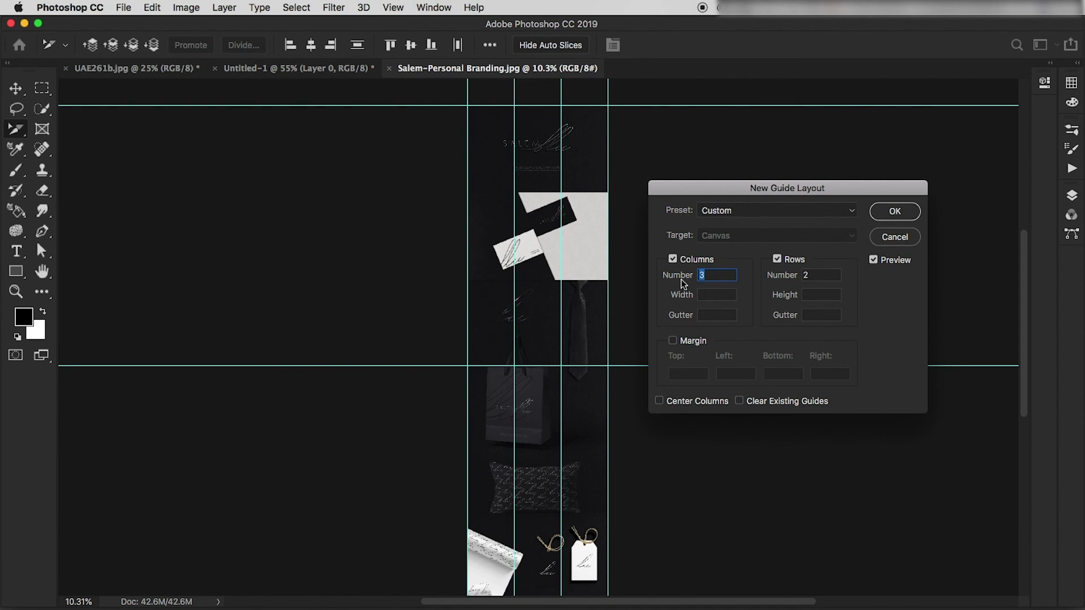
pyautogui.write('2')
pyautogui.press('Tab')
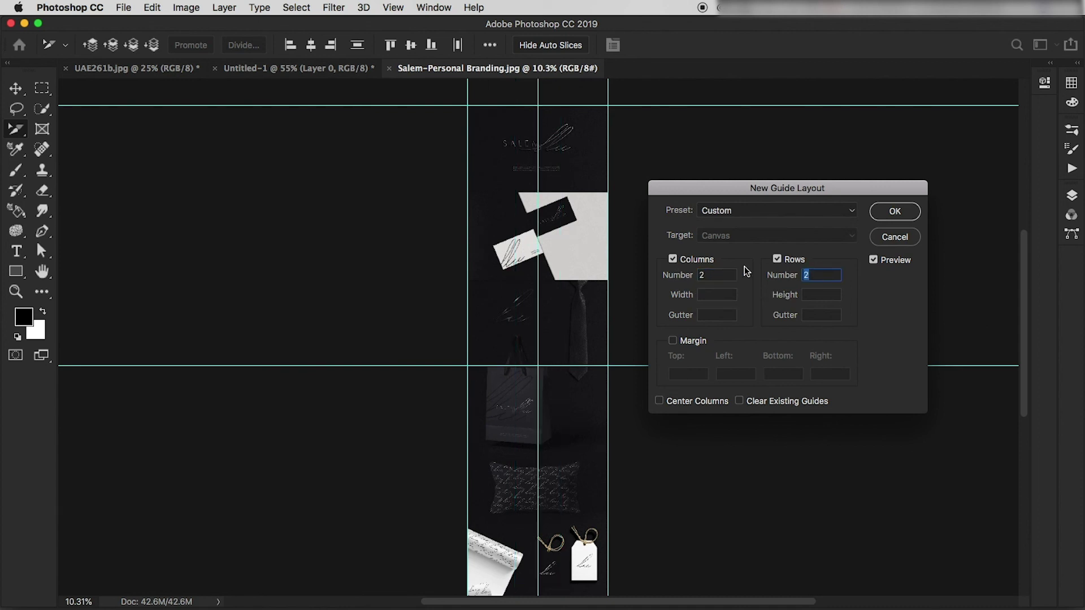
pyautogui.write('3')
pyautogui.click(703, 274)
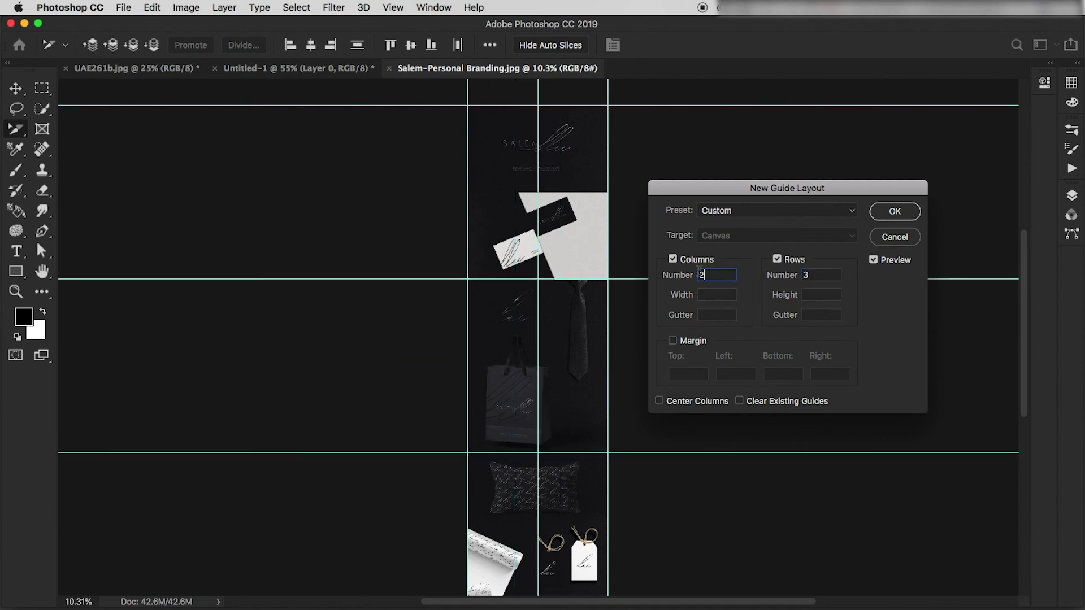
pyautogui.press('BackSpace')
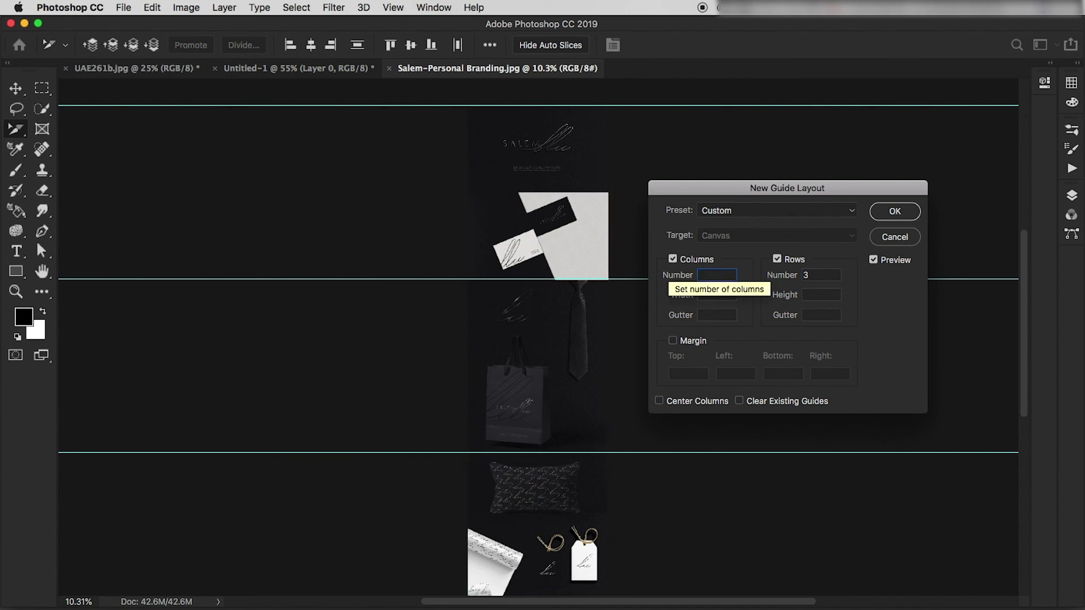
pyautogui.write('1')
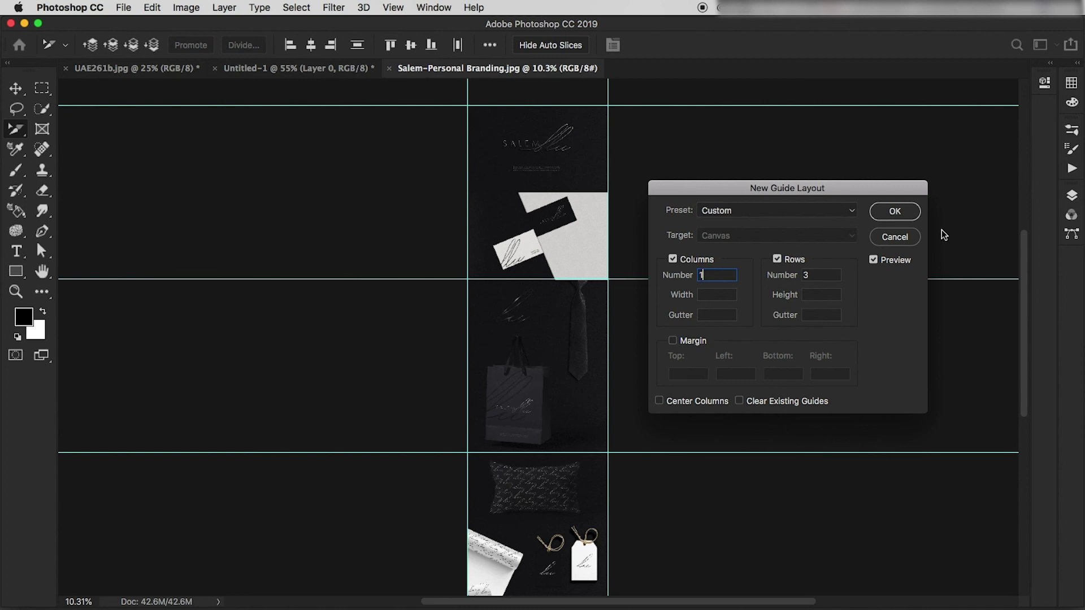
pyautogui.click(910, 213)
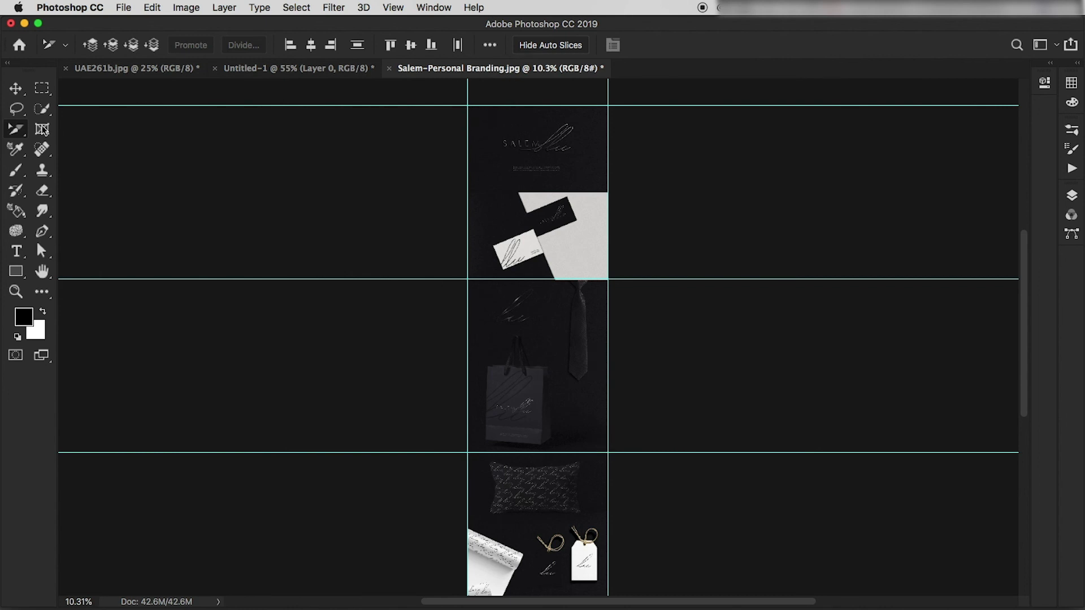
pyautogui.rightClick(18, 131)
# Create three slices with Slices From Guides, then open Save for Web at JPEG quality 100
pyautogui.click(77, 157)
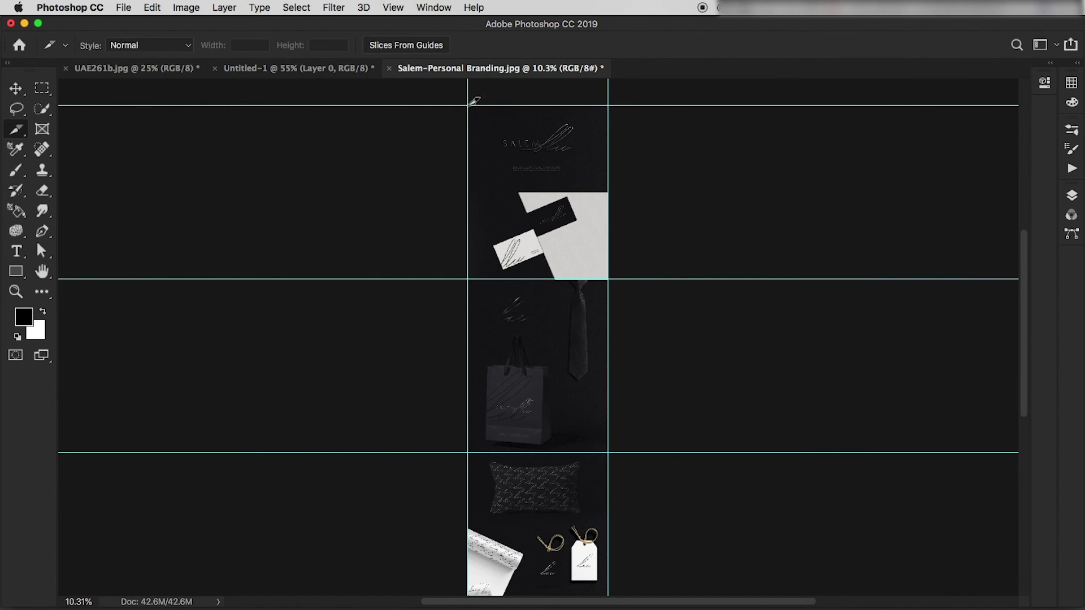
pyautogui.moveTo(473, 101); pyautogui.dragTo(620, 276)
pyautogui.moveTo(468, 280); pyautogui.dragTo(625, 438)
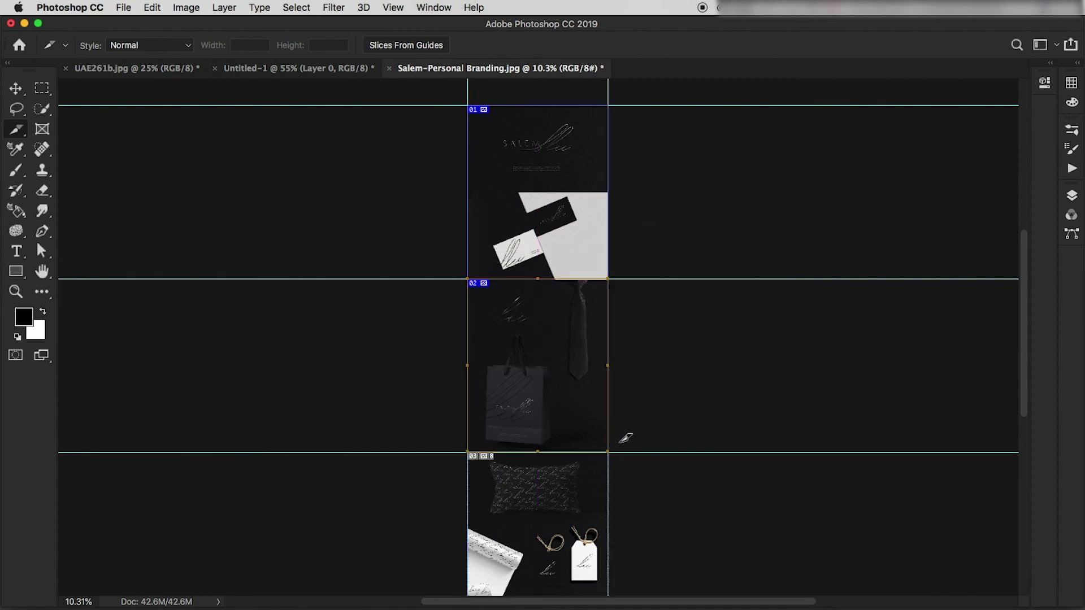
pyautogui.press('super+z')
pyautogui.press('super+z')
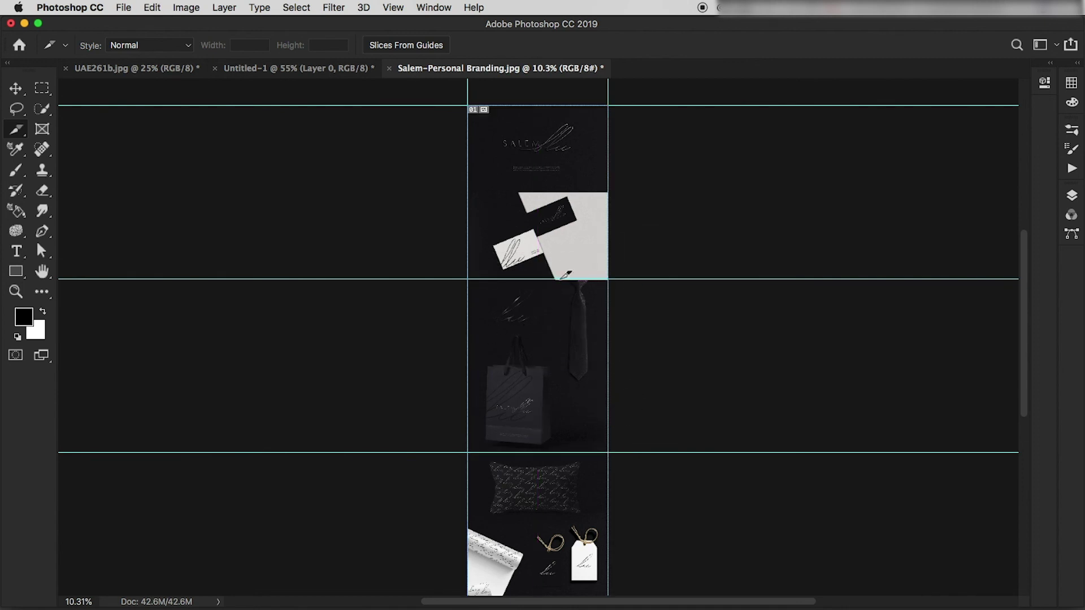
pyautogui.click(415, 44)
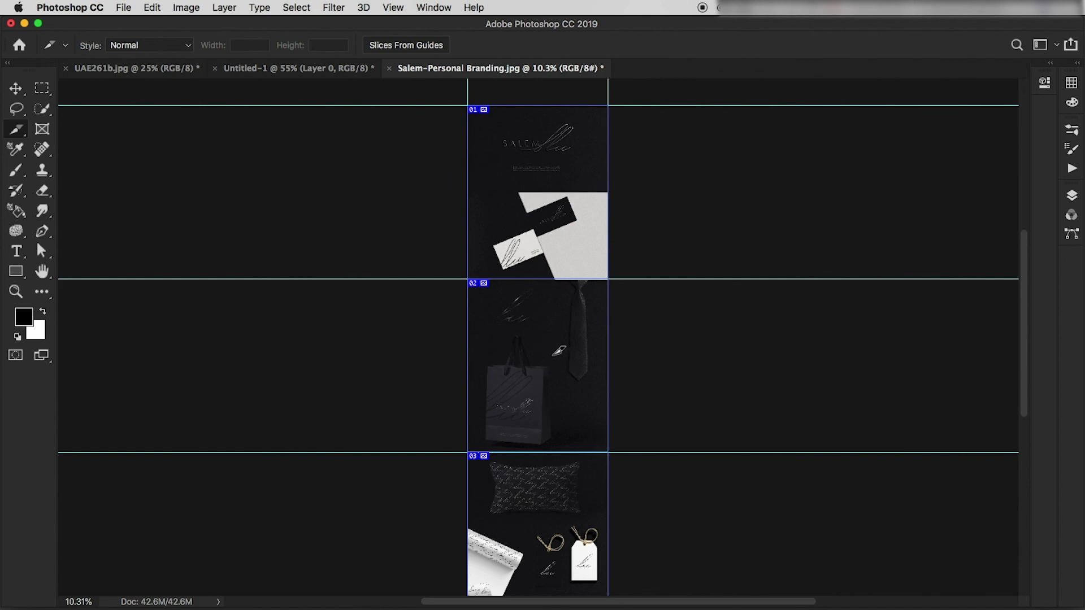
pyautogui.press('super+alt+shift+s')
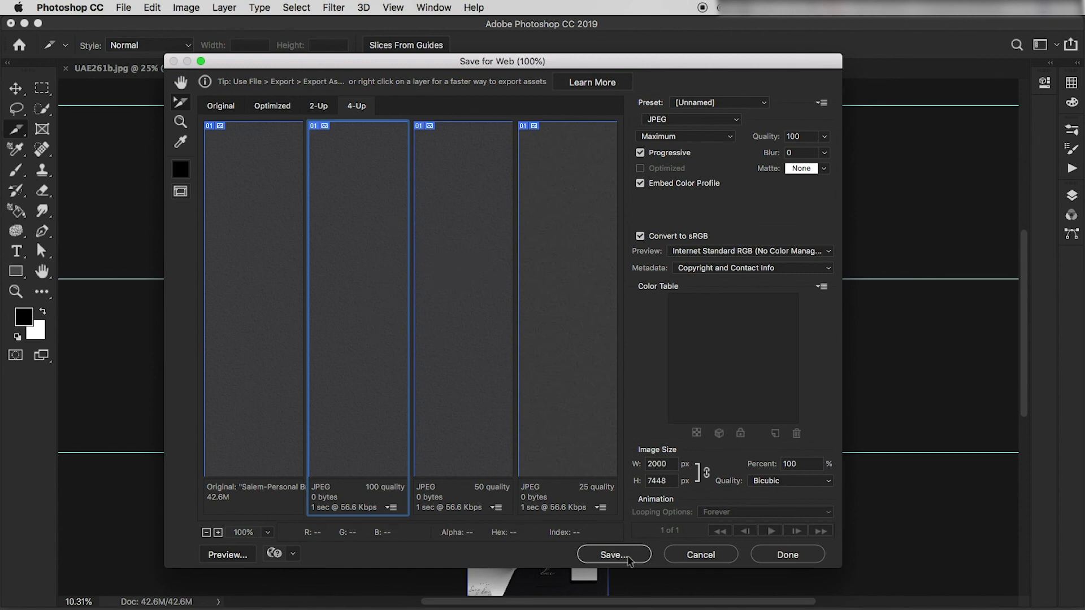
# Save All User Slices as JPGs into the TEST/images folder, then reveal the desktop
pyautogui.click(626, 555)
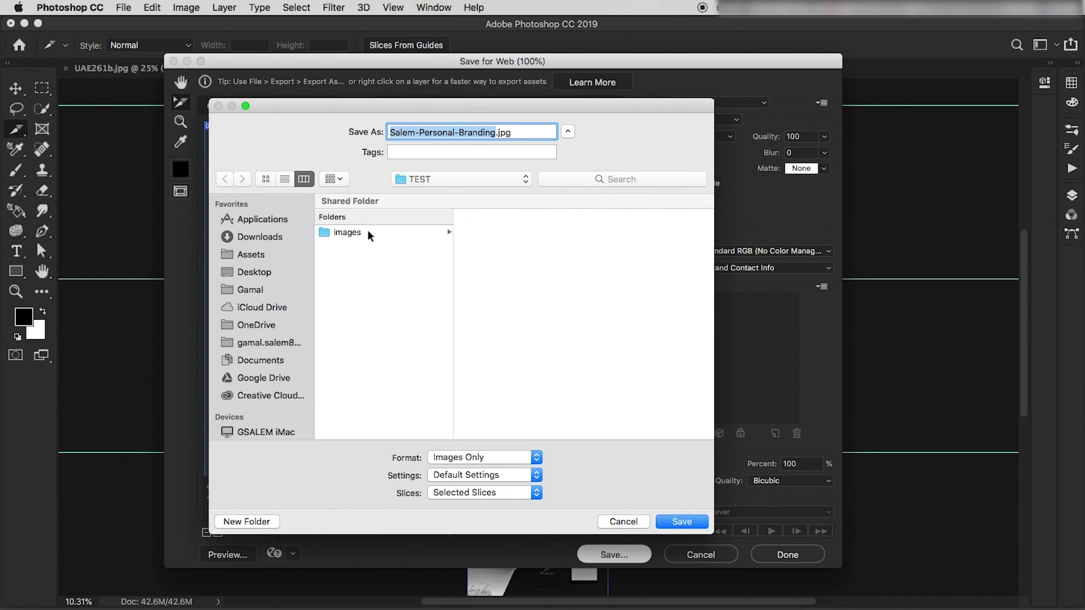
pyautogui.click(367, 231)
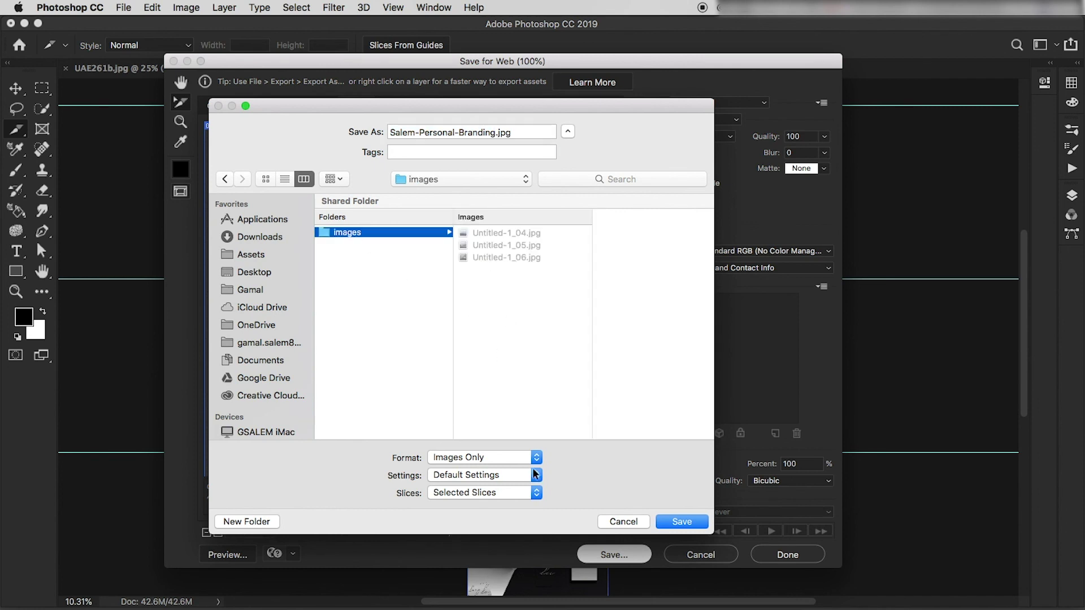
pyautogui.click(521, 491)
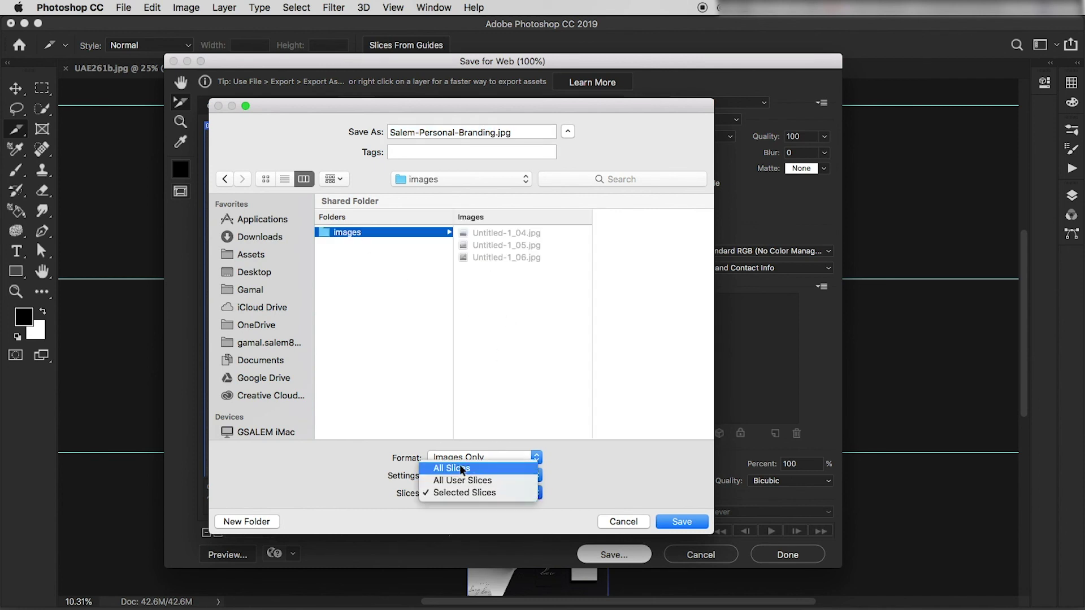
pyautogui.click(467, 480)
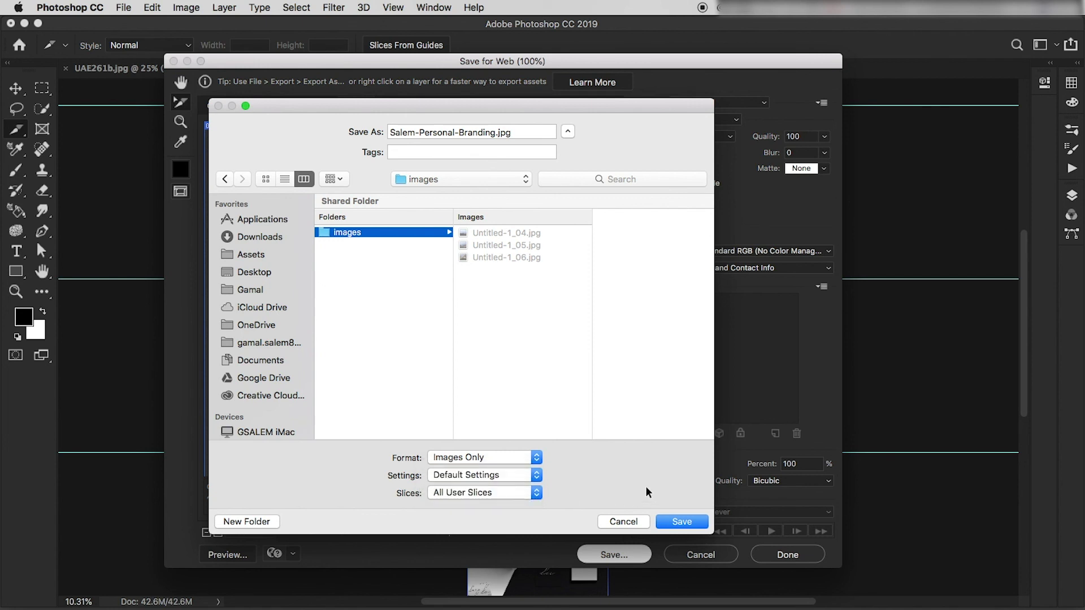
pyautogui.click(682, 522)
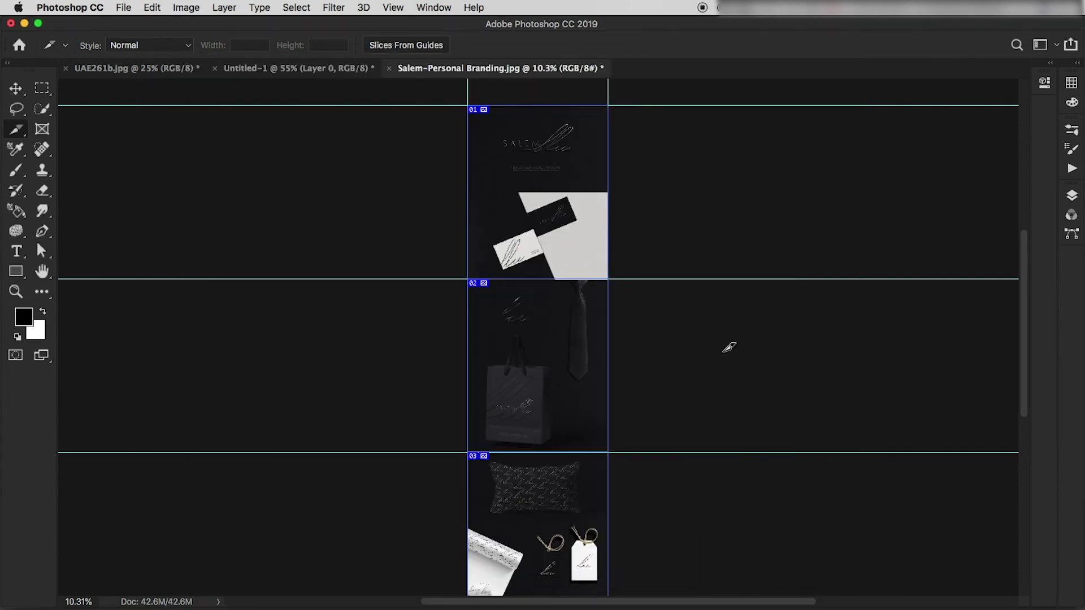
pyautogui.press('F11')
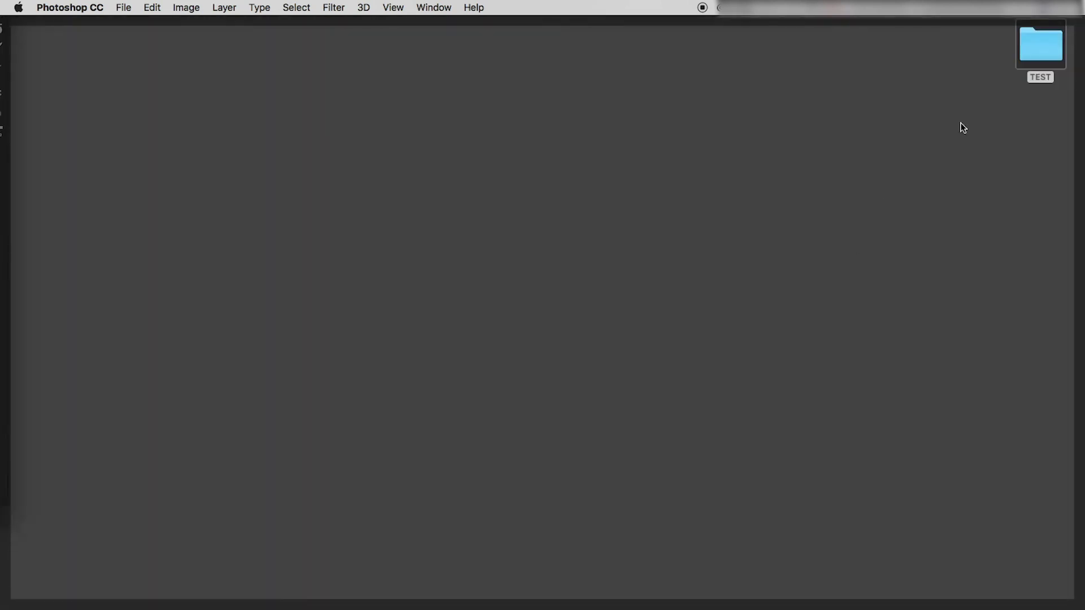
# In TEST/images, Quick Look Salem-Personal-Branding_01 to _03.jpg, then close the Finder window
pyautogui.doubleClick(1045, 50)
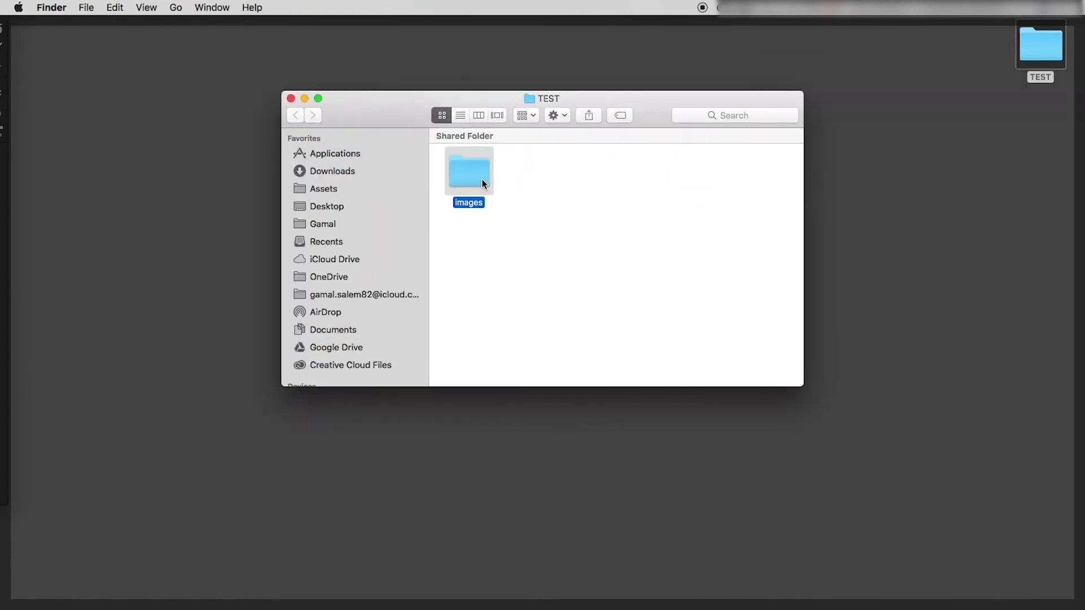
pyautogui.doubleClick(482, 178)
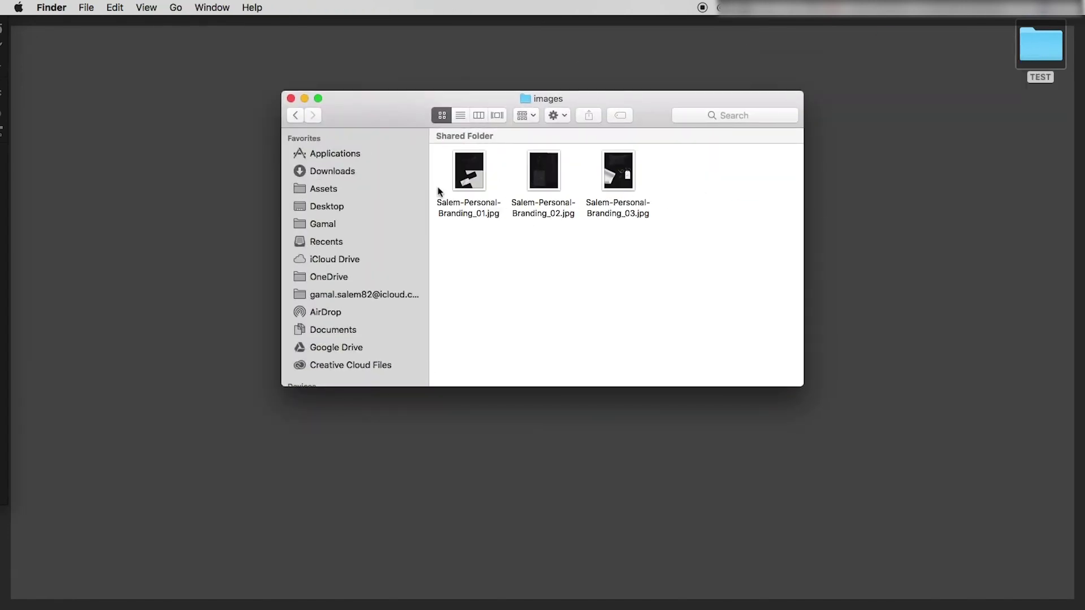
pyautogui.click(467, 182)
pyautogui.press('space')
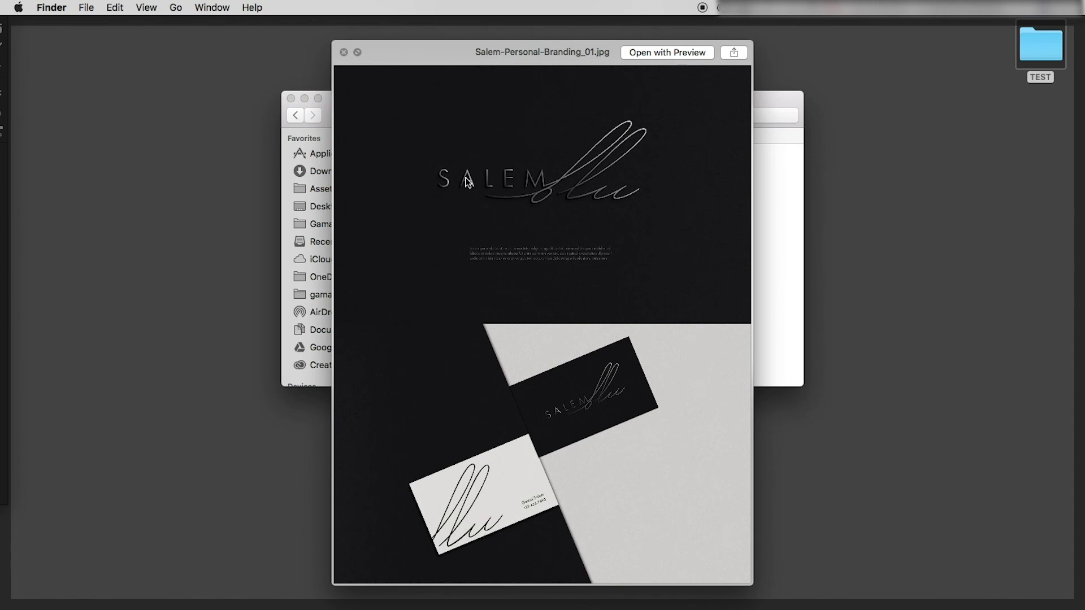
pyautogui.press('Right')
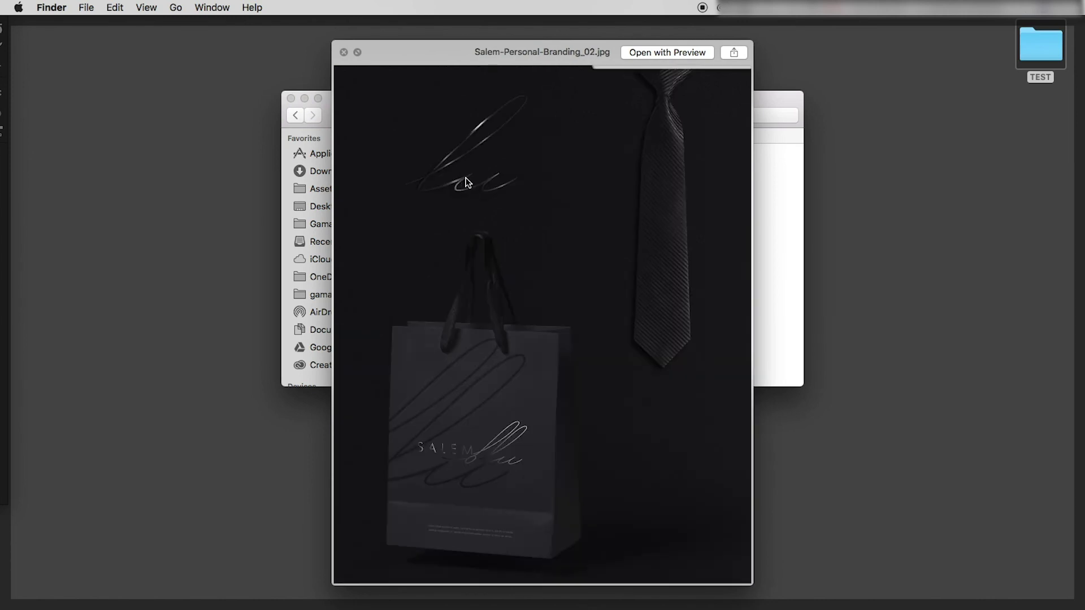
pyautogui.press('Right')
pyautogui.press('space')
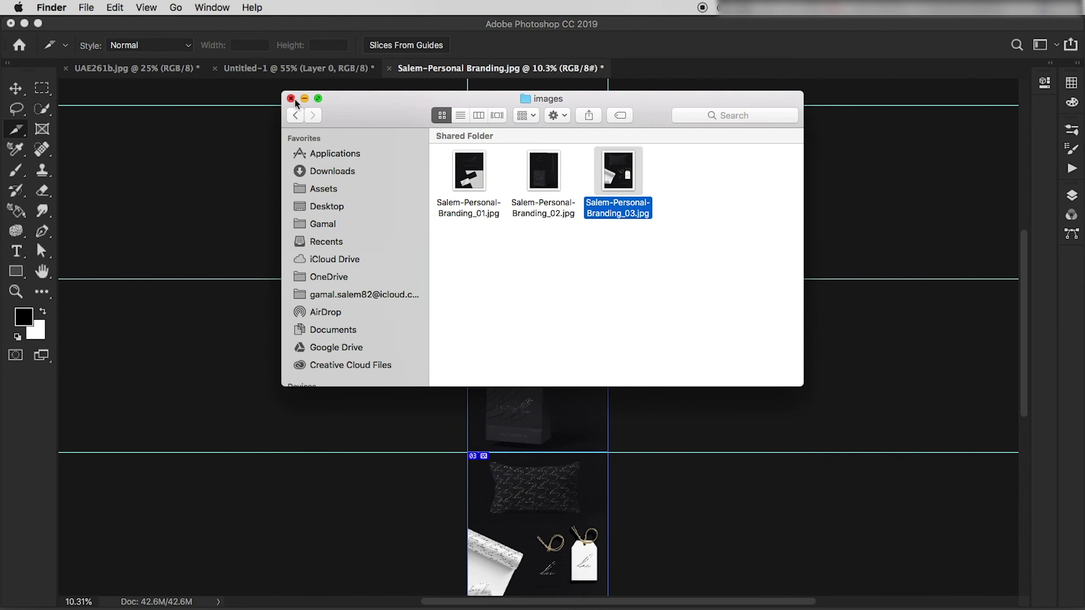
pyautogui.click(291, 99)
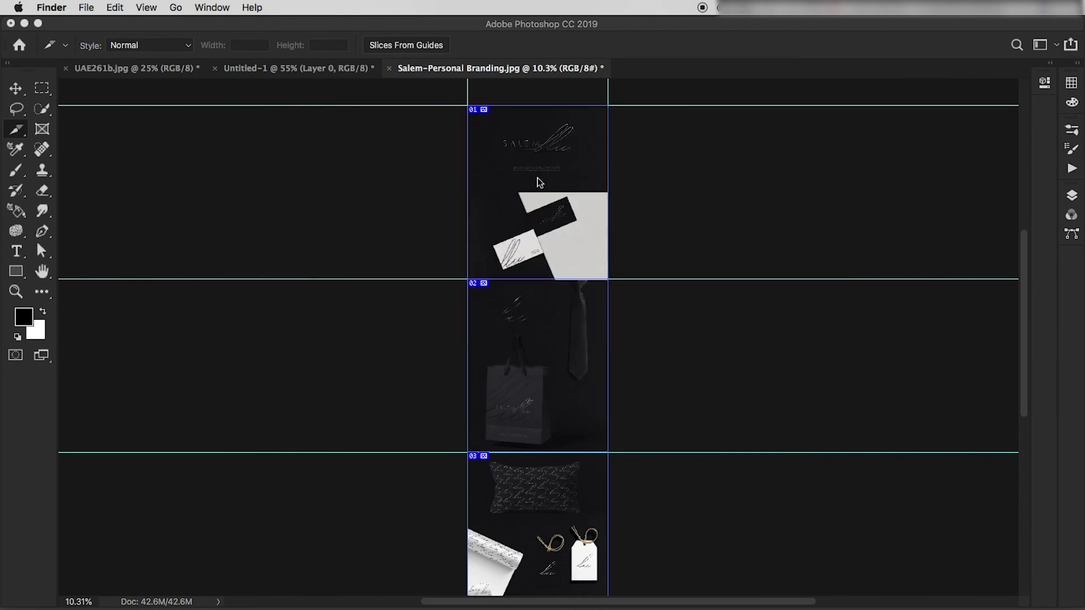